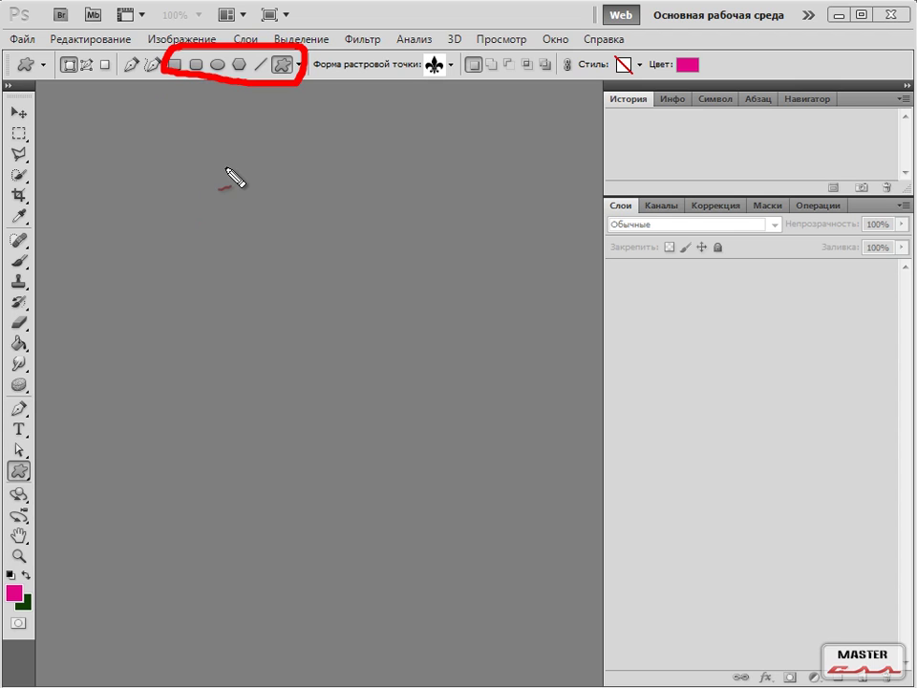
# Create a new blank document with the settings already offered in the new-document dialog.
pyautogui.press('Escape')
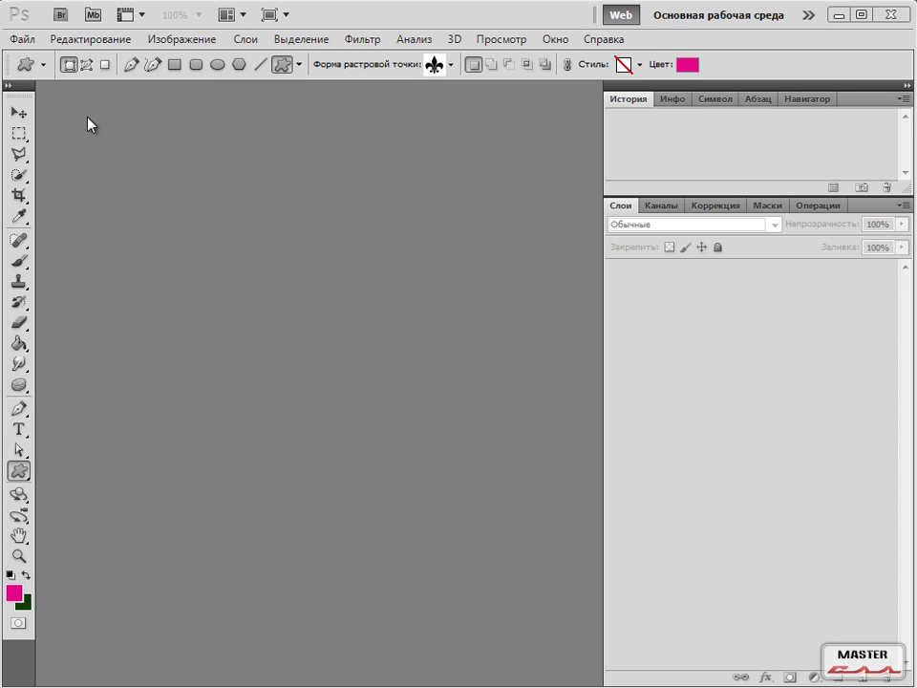
pyautogui.click(25, 38)
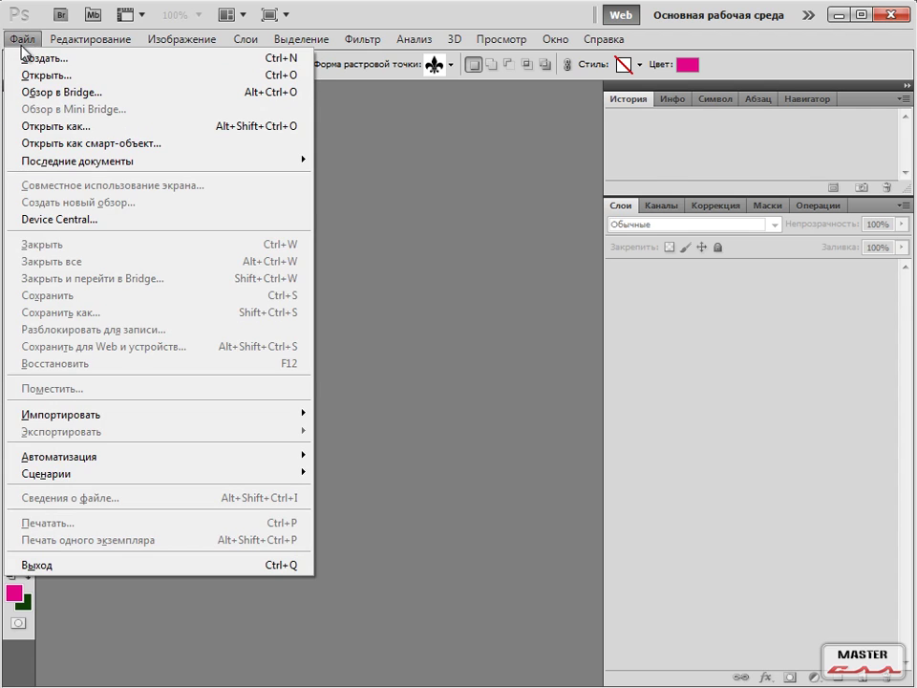
pyautogui.click(21, 60)
pyautogui.click(682, 260)
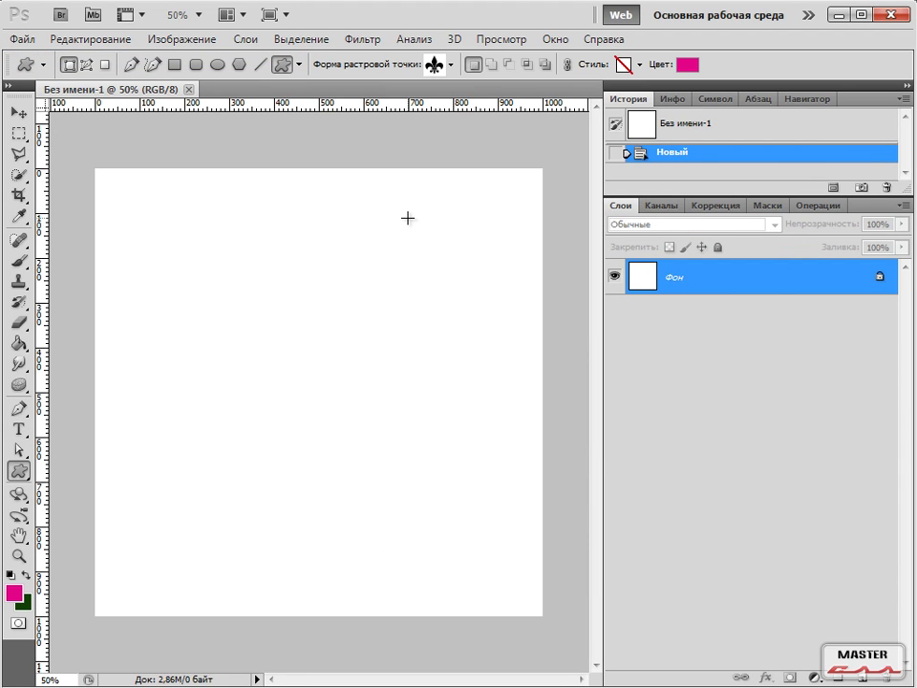
pyautogui.hotkey('ctrl', '1')
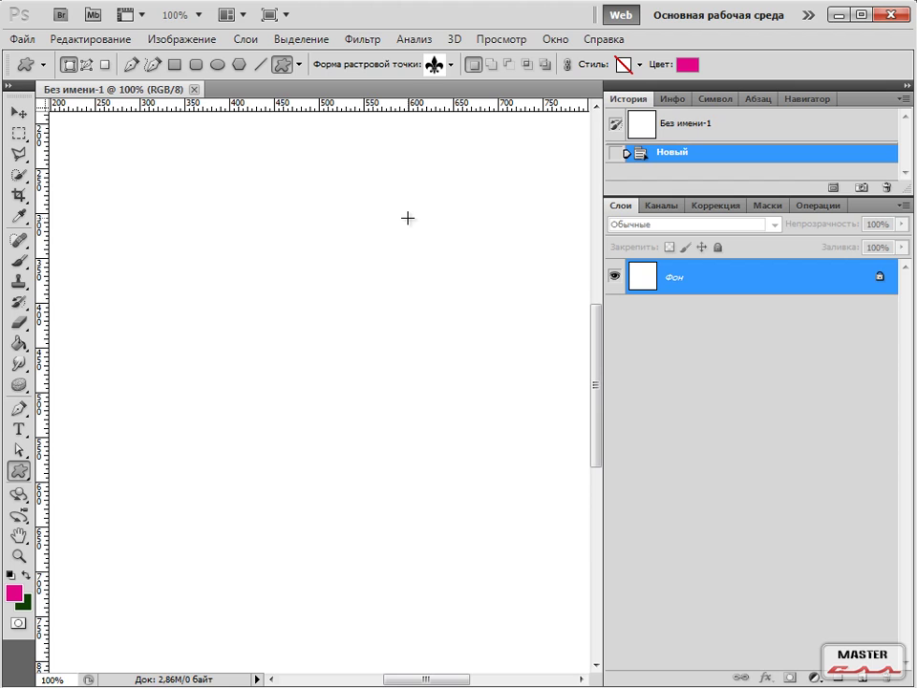
# With the Rectangle tool, draw a magenta shape-layer square about 110 px wide and, beside it, a rectangular path about 168 by 143 px.
pyautogui.click(173, 65)
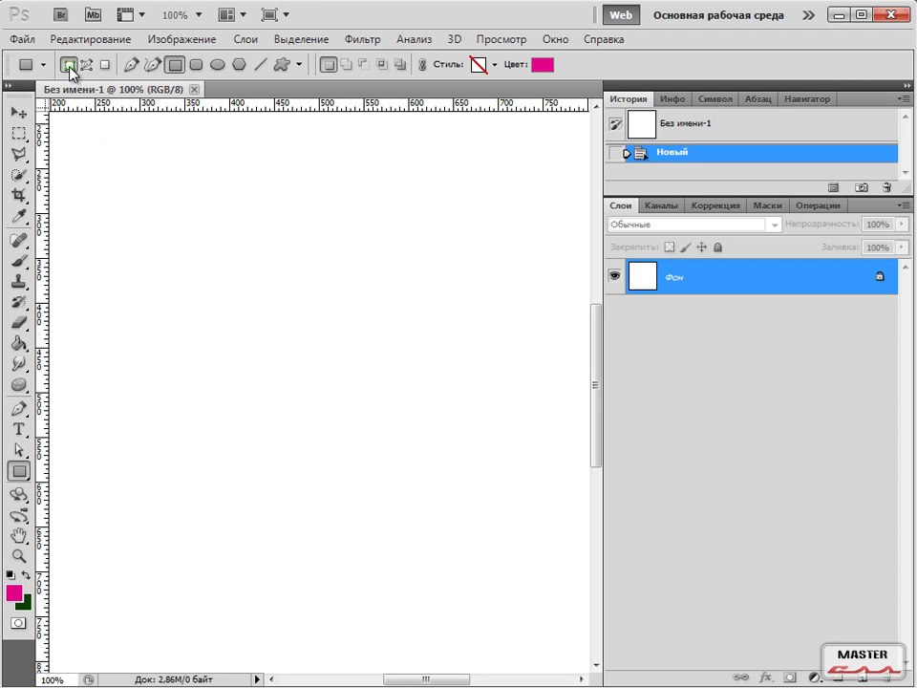
pyautogui.moveTo(73, 136); pyautogui.dragTo(174, 233)
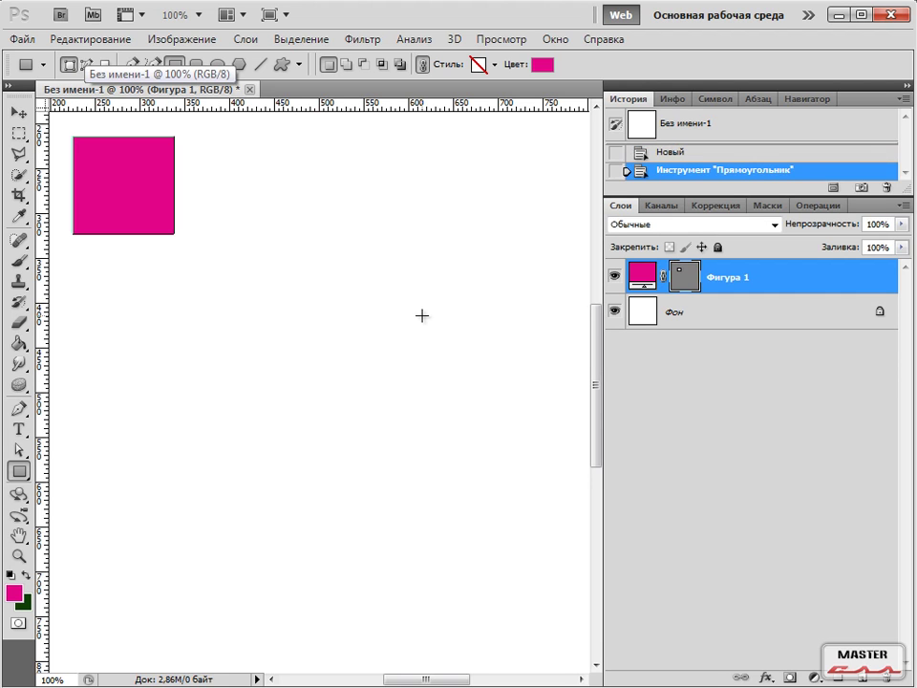
pyautogui.moveTo(536, 311); pyautogui.dragTo(607, 274)
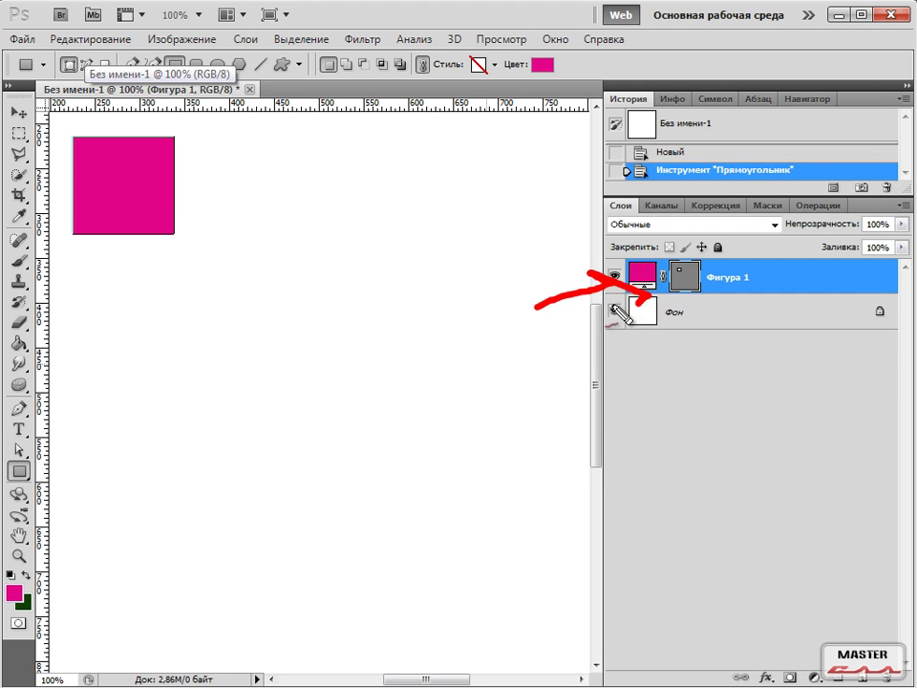
pyautogui.press('Escape')
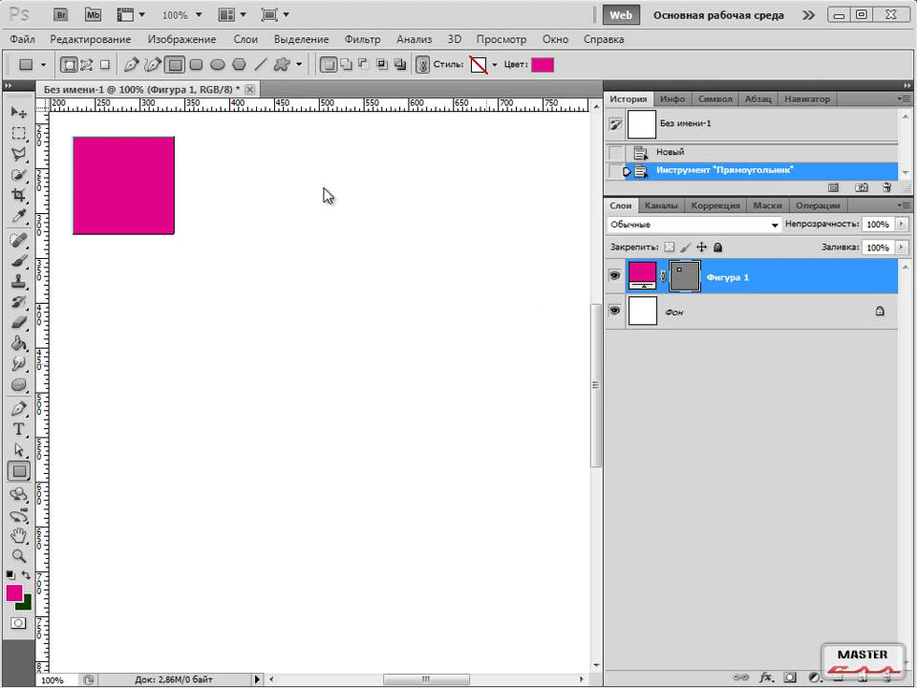
pyautogui.click(86, 65)
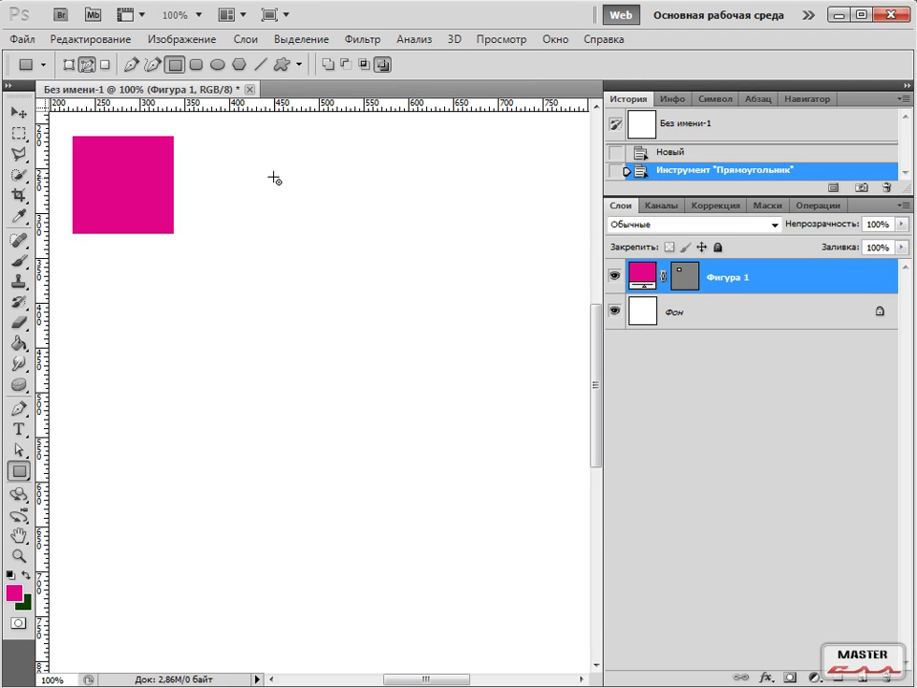
pyautogui.moveTo(222, 140); pyautogui.dragTo(370, 266)
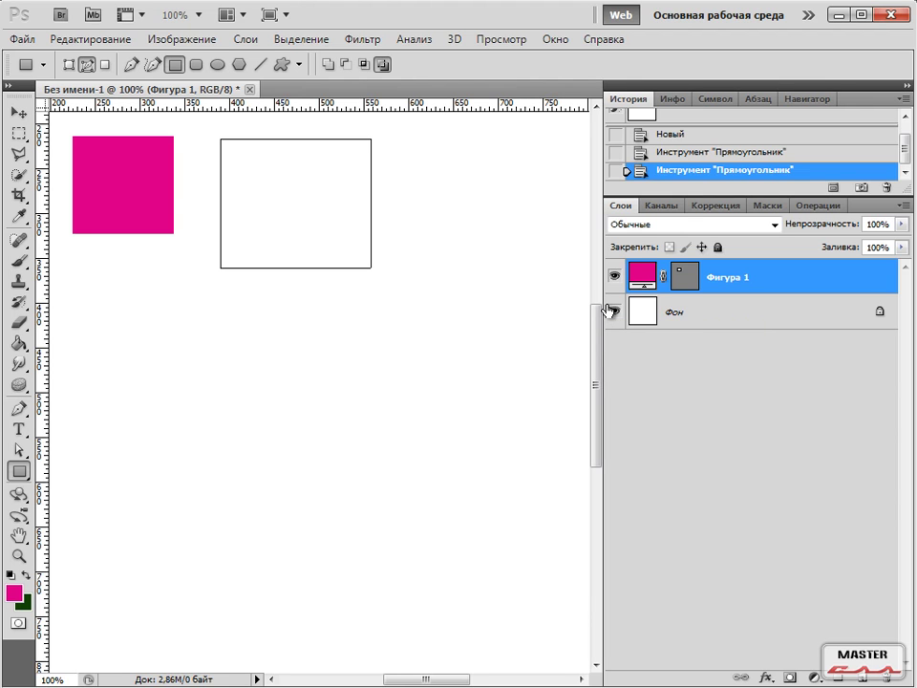
# Draw three magenta rectangles in fill-pixels mode on the background layer, the largest about 170 by 123 px and one overlapping it.
pyautogui.click(105, 65)
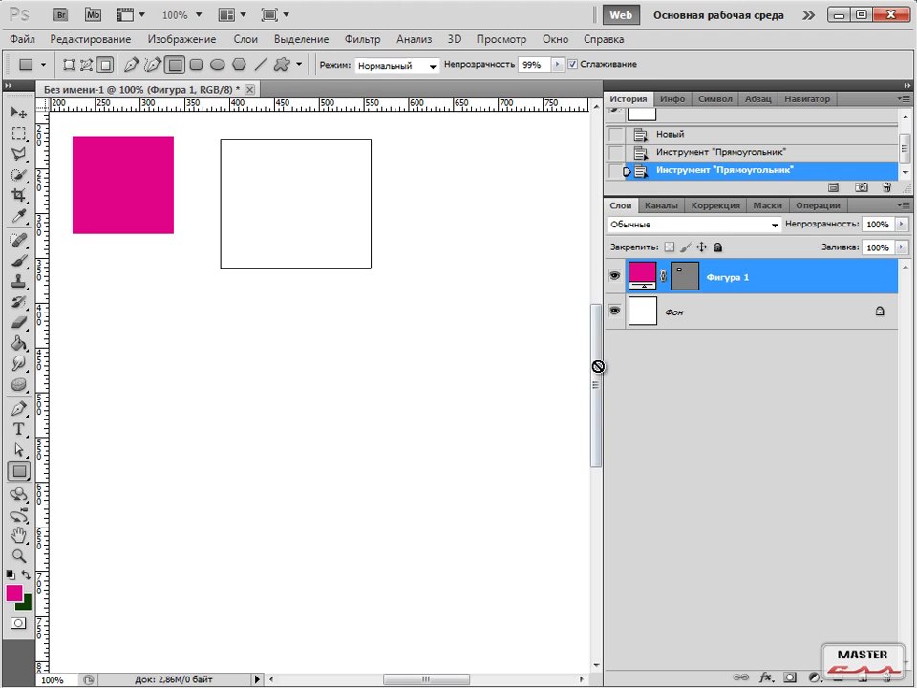
pyautogui.click(686, 322)
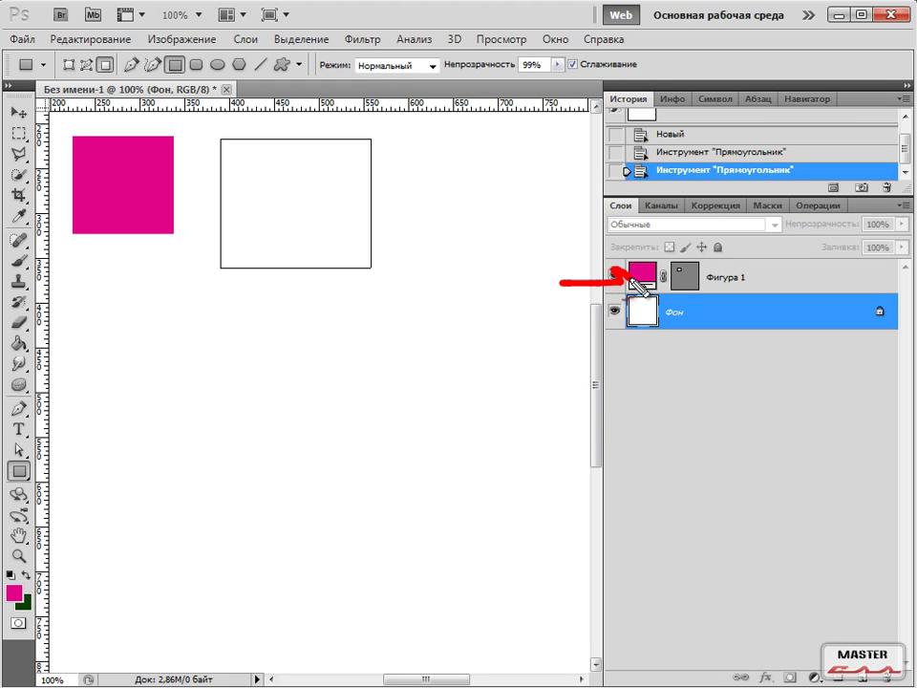
pyautogui.click(761, 281)
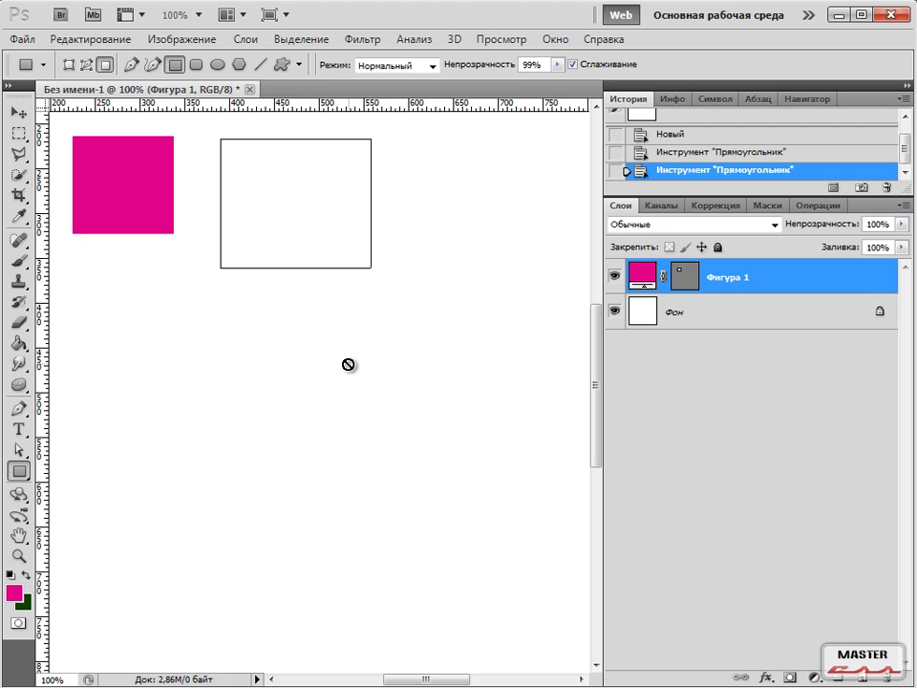
pyautogui.click(708, 323)
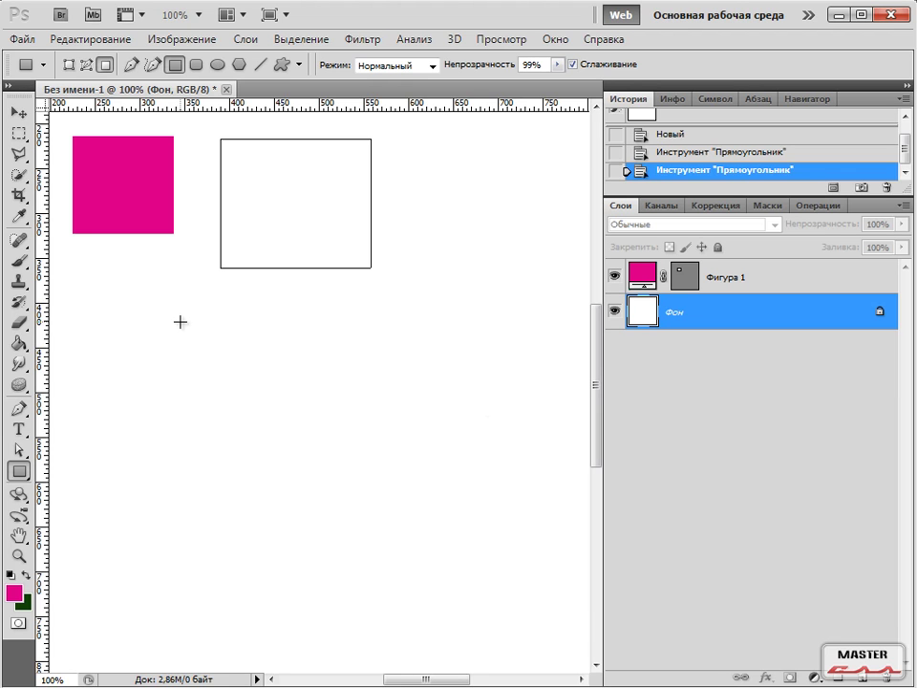
pyautogui.moveTo(106, 315); pyautogui.dragTo(258, 426)
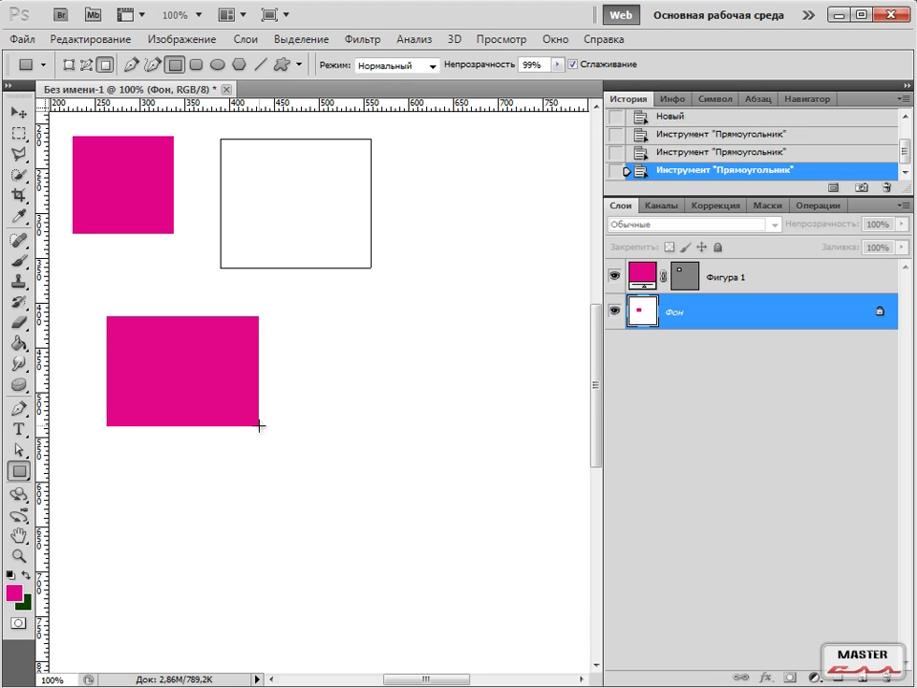
pyautogui.moveTo(364, 402); pyautogui.dragTo(430, 477)
pyautogui.moveTo(221, 402); pyautogui.dragTo(310, 462)
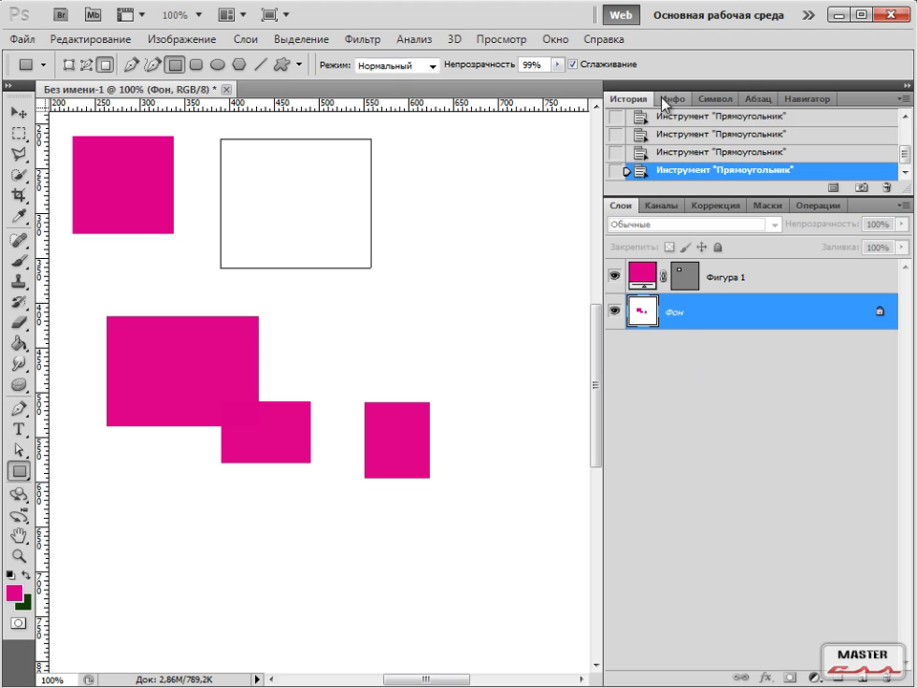
# Switch the Rectangle tool back to shape layers and revert the document to its initial history snapshot.
pyautogui.click(69, 65)
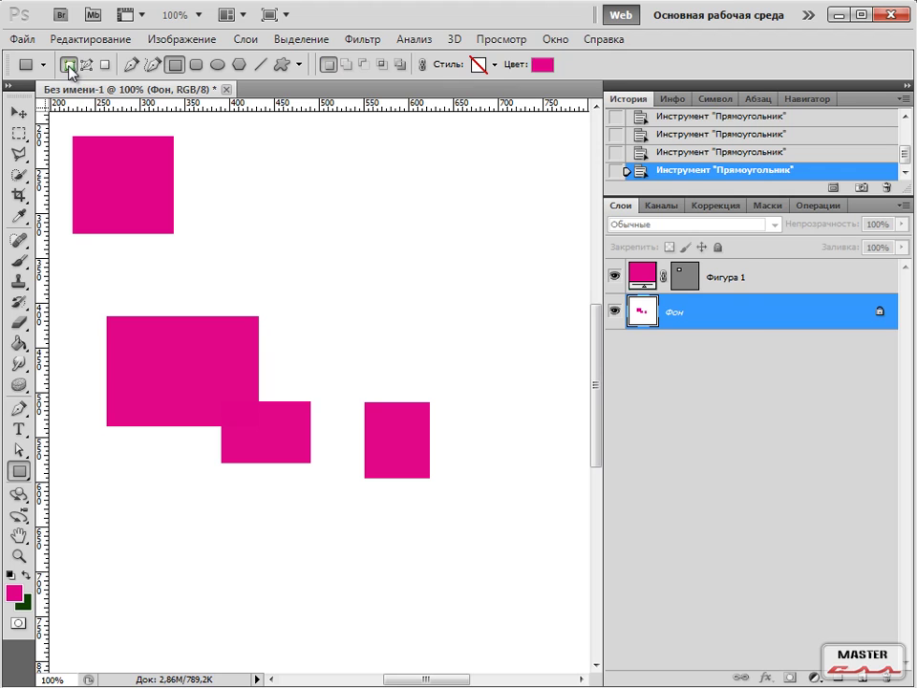
pyautogui.click(754, 283)
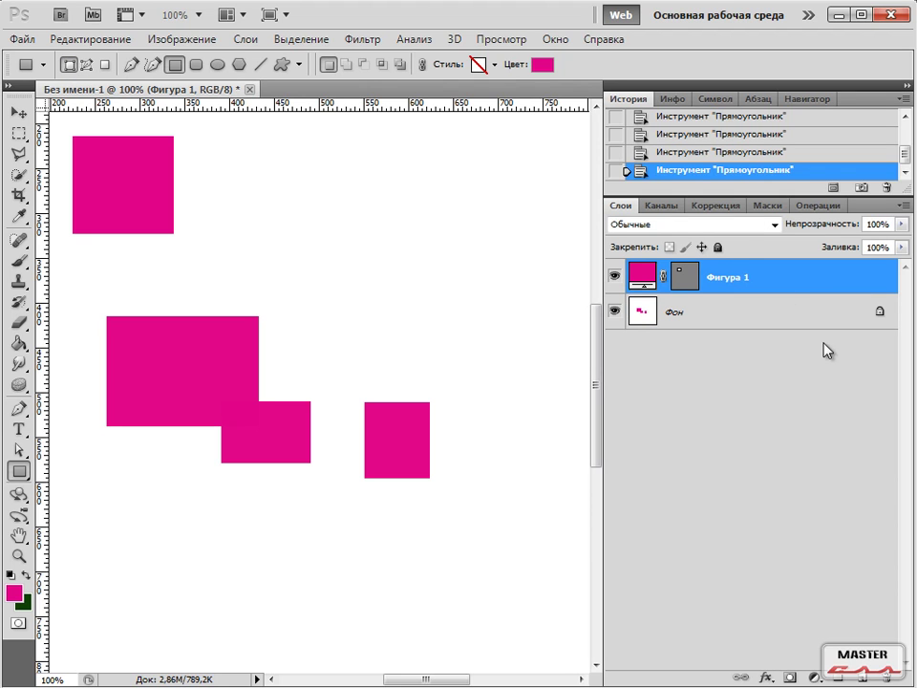
pyautogui.click(686, 151)
pyautogui.scroll(3, 687, 150)
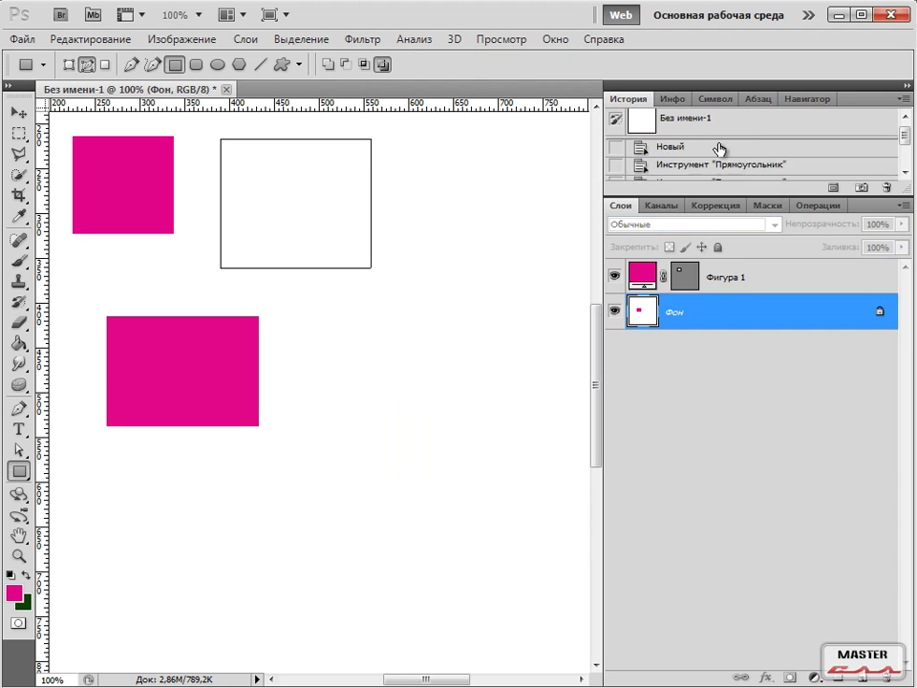
pyautogui.click(728, 134)
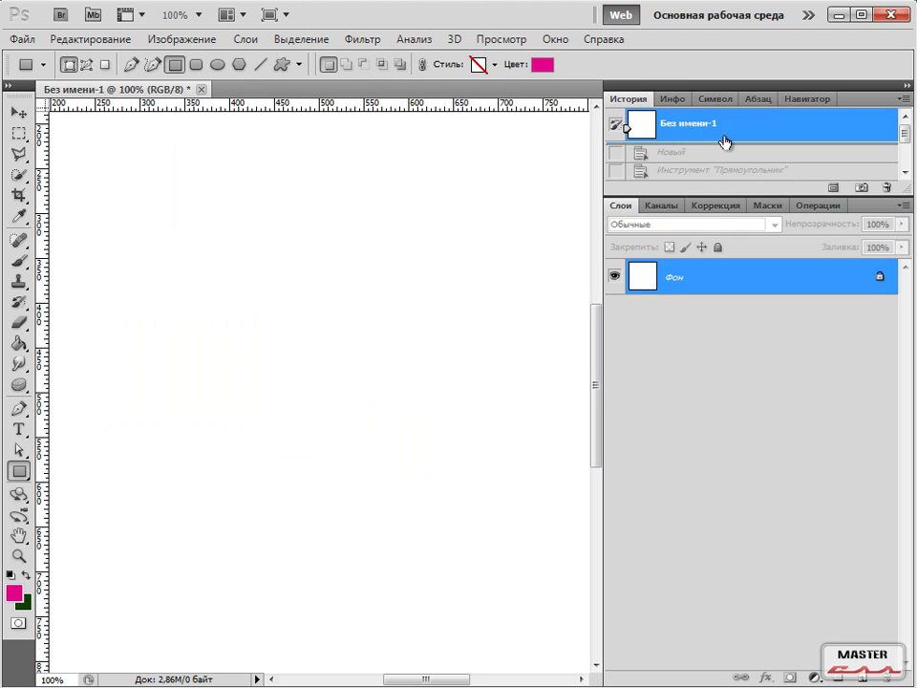
pyautogui.click(70, 65)
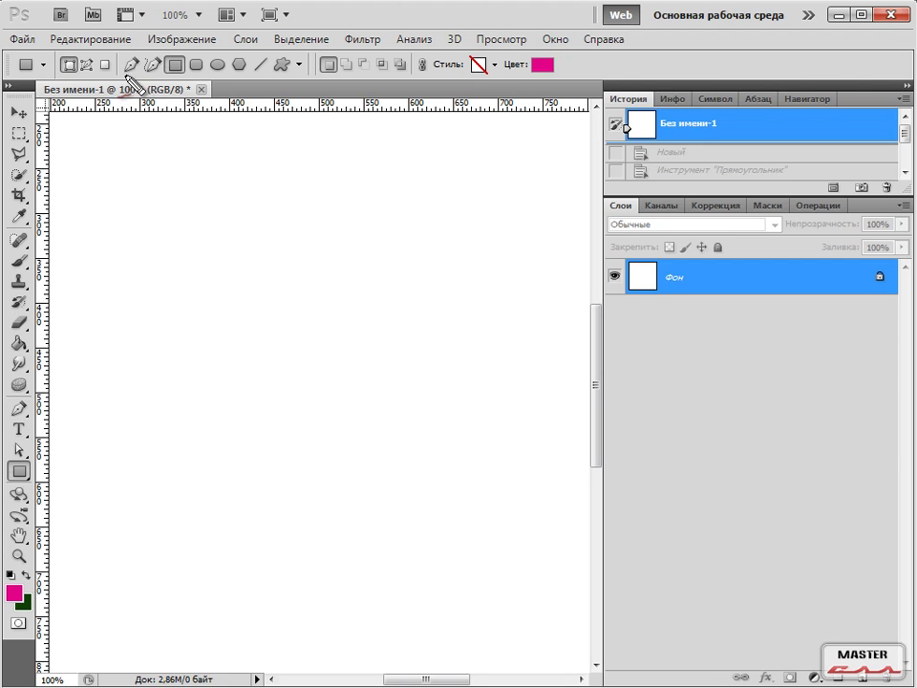
pyautogui.moveTo(120, 75)
pyautogui.mouseDown()
pyautogui.moveTo(160, 76)
pyautogui.moveTo(168, 53)
pyautogui.moveTo(113, 38)
pyautogui.moveTo(107, 65)
pyautogui.moveTo(125, 80)
pyautogui.mouseUp()
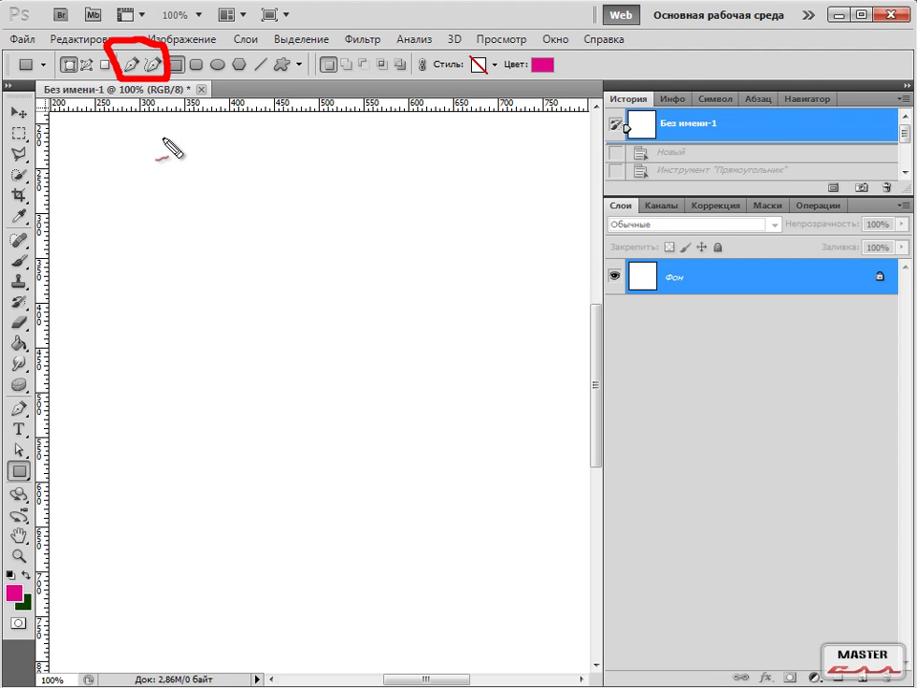
pyautogui.press('Escape')
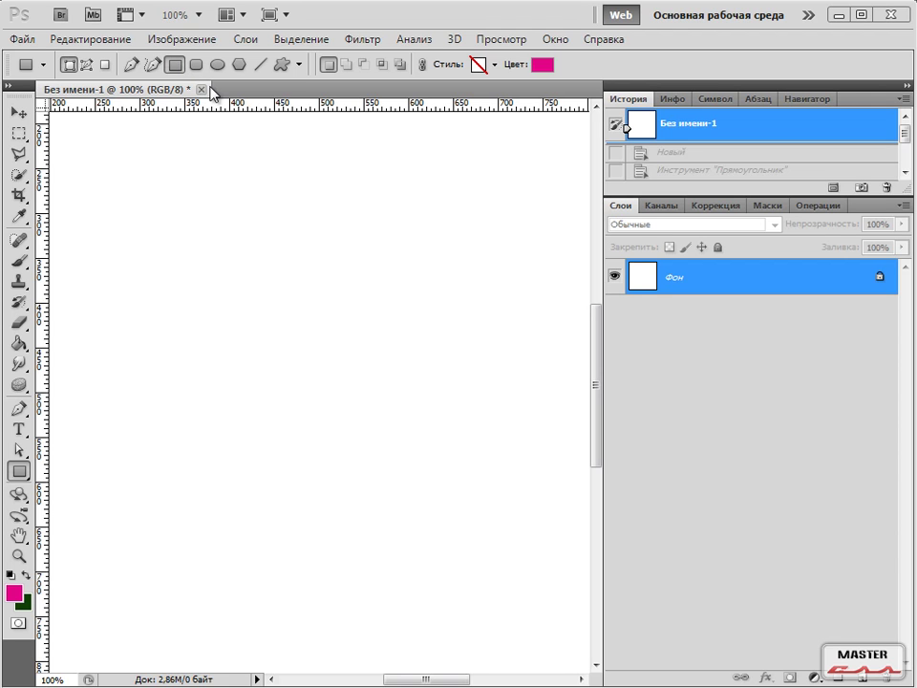
pyautogui.hotkey('ctrl', '2')
pyautogui.moveTo(325, 68)
pyautogui.mouseDown()
pyautogui.moveTo(417, 77)
pyautogui.moveTo(415, 84)
pyautogui.mouseUp()
pyautogui.press('Escape')
pyautogui.hotkey('ctrl', '2')
pyautogui.moveTo(333, 94)
pyautogui.mouseDown()
pyautogui.moveTo(407, 77)
pyautogui.moveTo(382, 58)
pyautogui.moveTo(342, 56)
pyautogui.moveTo(350, 84)
pyautogui.mouseUp()
pyautogui.press('Escape')
# Draw a magenta rectangle about 274 by 258 px and two smaller ones overlapping its sides, each as a new shape layer.
pyautogui.moveTo(166, 187); pyautogui.dragTo(411, 418)
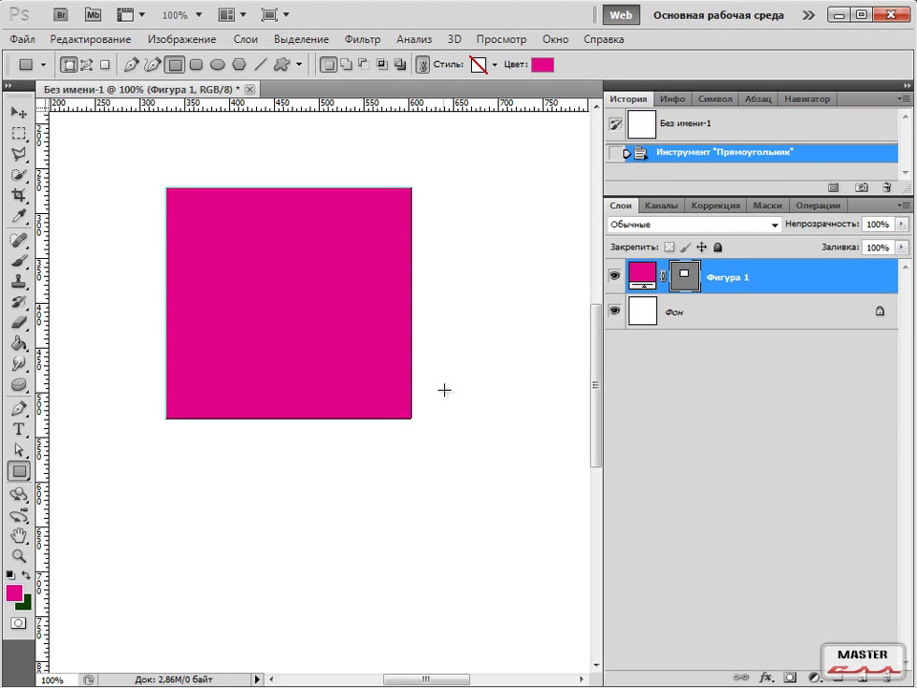
pyautogui.moveTo(367, 130); pyautogui.dragTo(378, 127)
pyautogui.moveTo(330, 73); pyautogui.dragTo(402, 71)
pyautogui.moveTo(375, 268); pyautogui.dragTo(492, 333)
pyautogui.moveTo(139, 263); pyautogui.dragTo(230, 331)
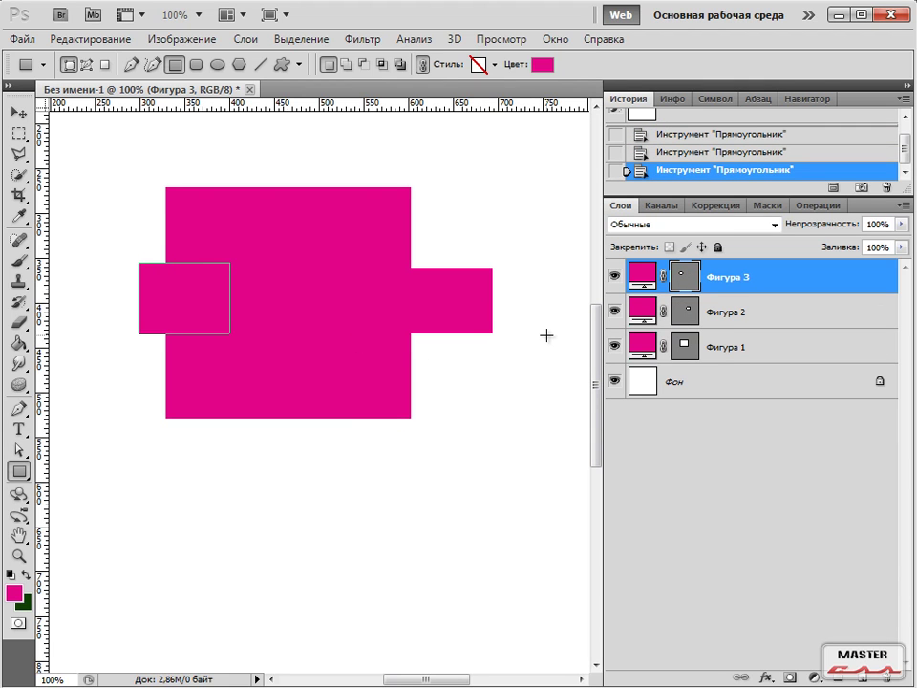
# Delete the three rectangle shape layers.
pyautogui.press('Delete')
pyautogui.press('Delete')
pyautogui.press('Delete')
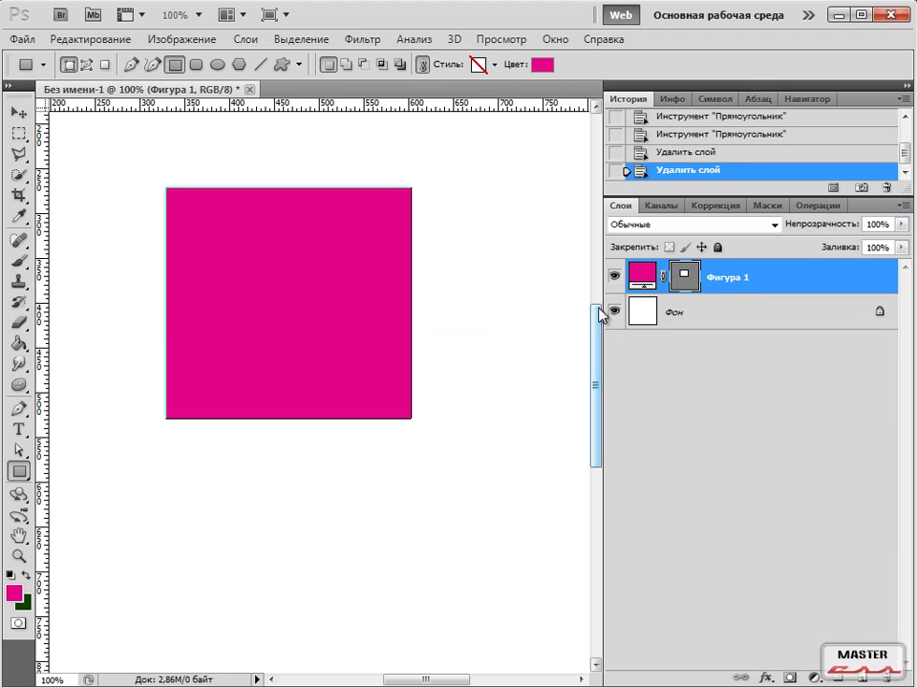
# Draw a magenta rectangle about 255 by 251 px and add four smaller rectangles overlapping its sides and upper corners to the same shape.
pyautogui.moveTo(223, 198); pyautogui.dragTo(449, 422)
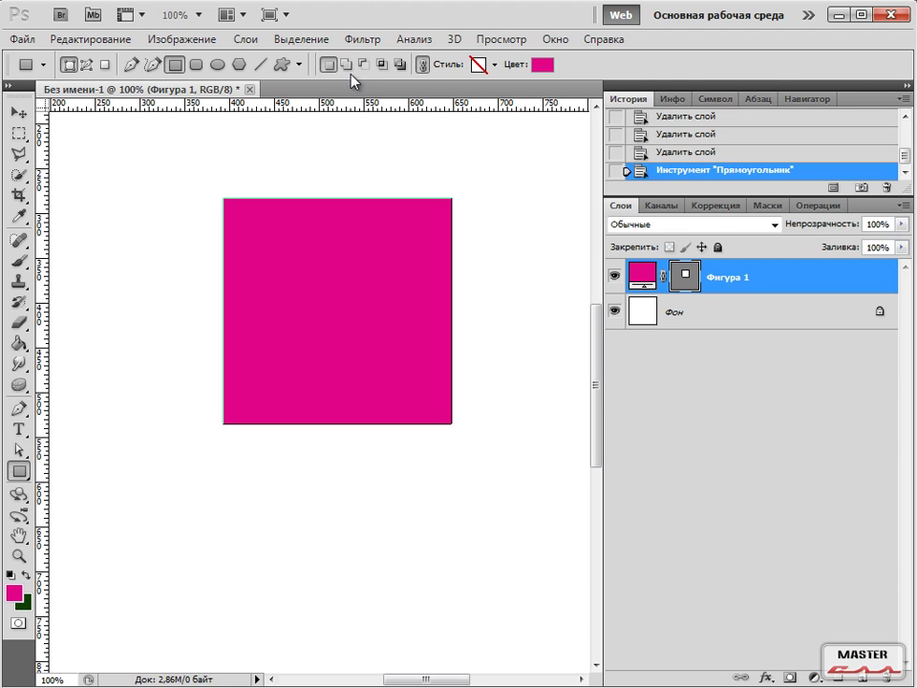
pyautogui.click(346, 65)
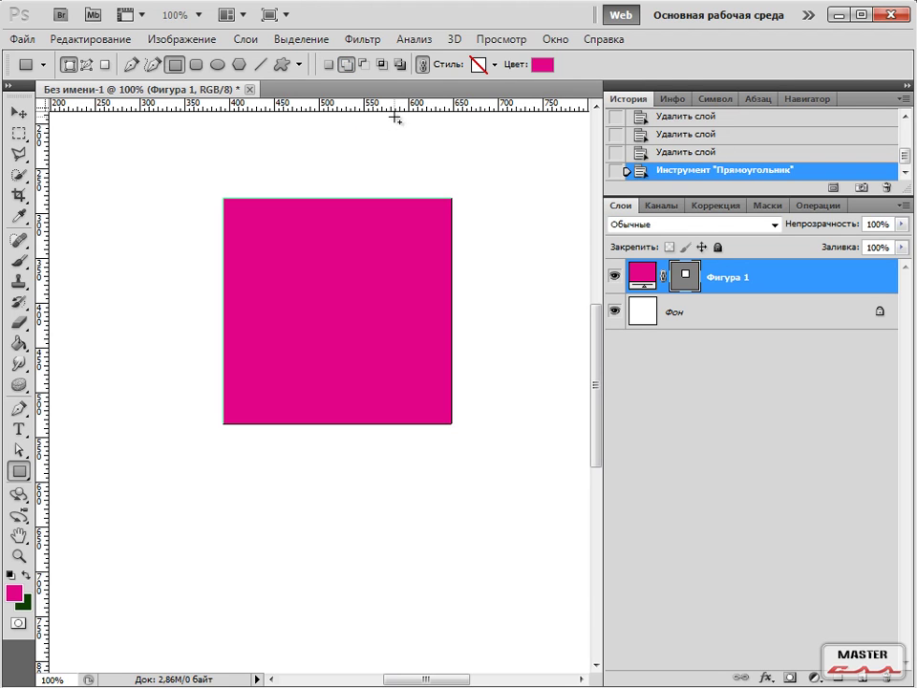
pyautogui.moveTo(418, 271); pyautogui.dragTo(510, 345)
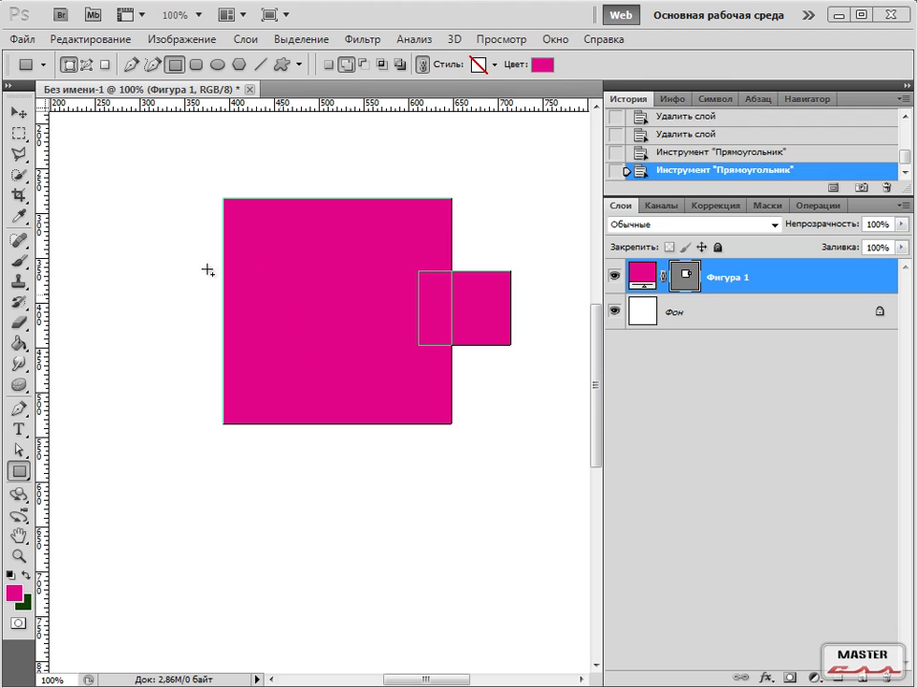
pyautogui.moveTo(188, 256); pyautogui.dragTo(262, 329)
pyautogui.moveTo(407, 178); pyautogui.dragTo(494, 231)
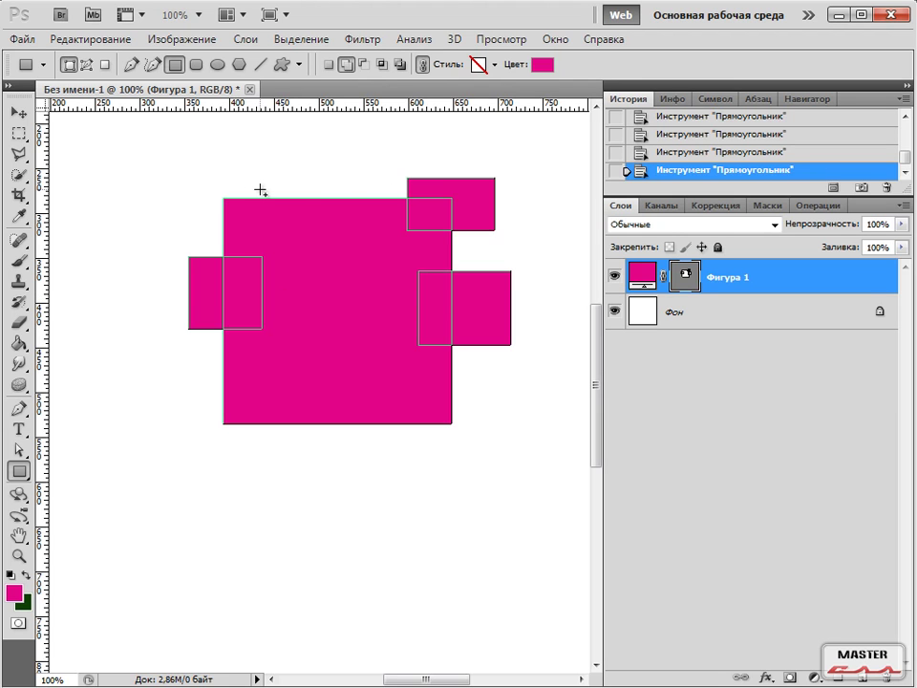
pyautogui.moveTo(188, 157); pyautogui.dragTo(263, 227)
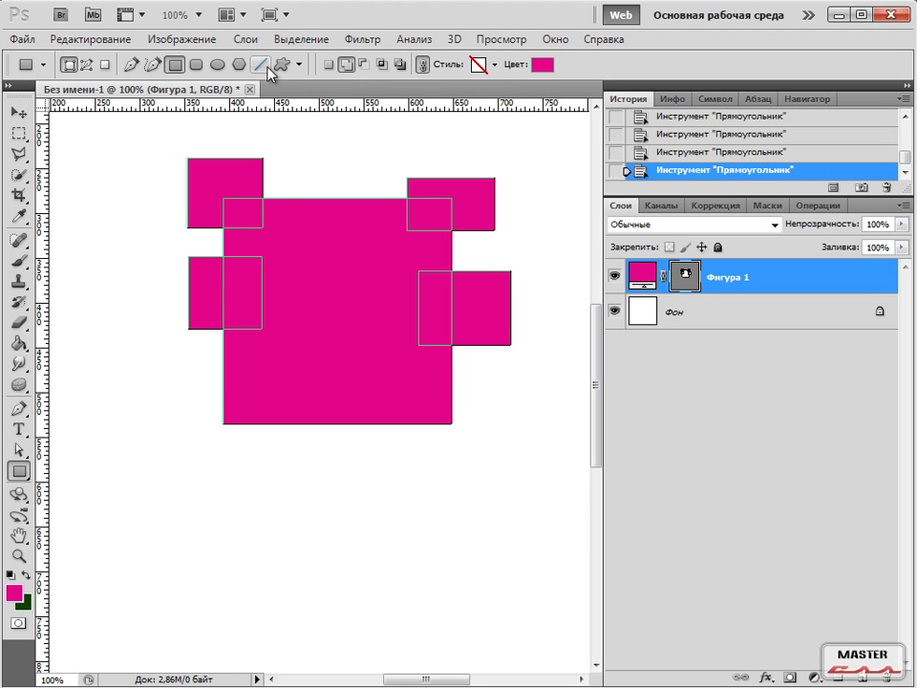
# Subtract four small rectangles from the shape: at its lower edge, left protrusion, lower-left corner and upper edge.
pyautogui.click(366, 66)
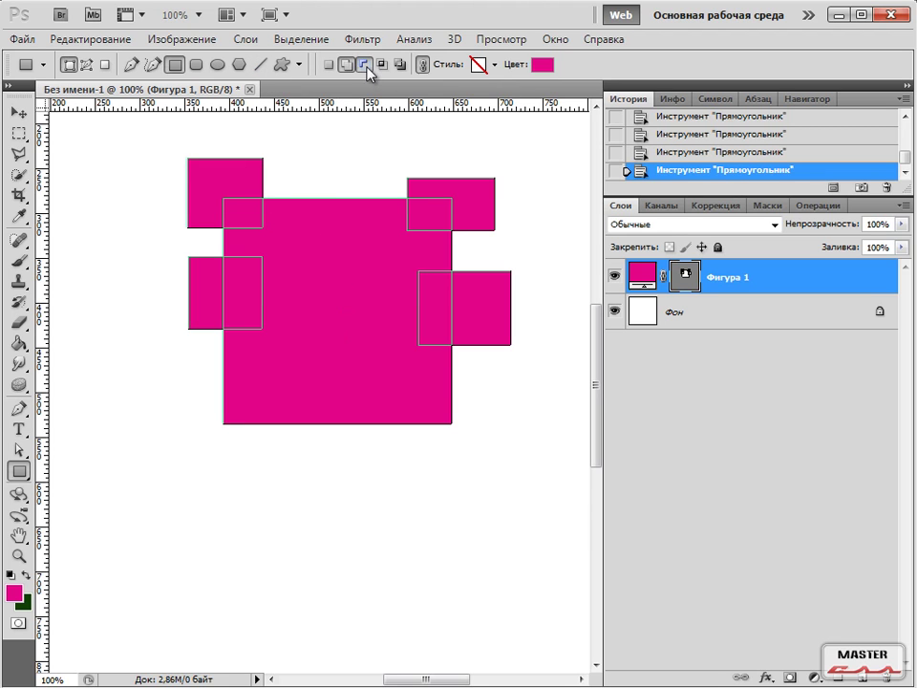
pyautogui.moveTo(331, 459); pyautogui.dragTo(359, 374)
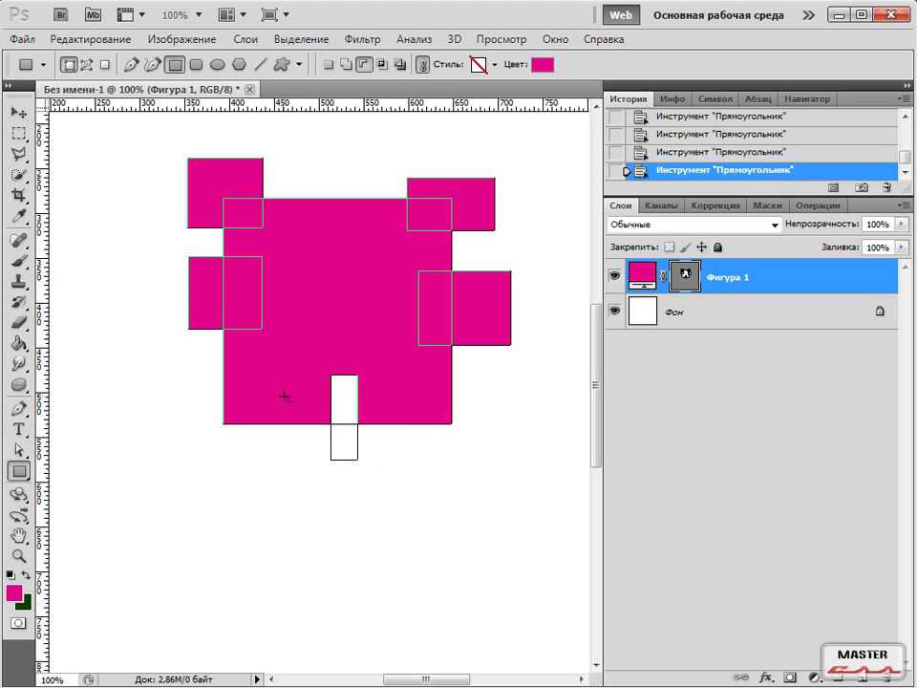
pyautogui.moveTo(171, 288); pyautogui.dragTo(215, 300)
pyautogui.moveTo(208, 399); pyautogui.dragTo(269, 446)
pyautogui.moveTo(341, 181); pyautogui.dragTo(369, 242)
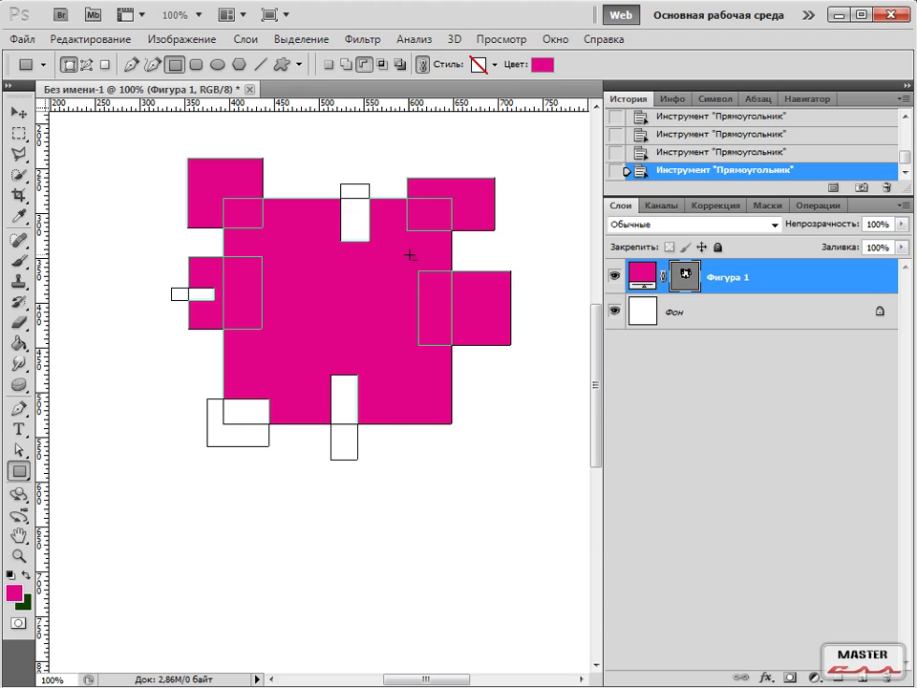
# Intersect the magenta shape with a small rectangle over its lower-right corner, and with one about 427 by 410 px around the whole shape.
pyautogui.click(381, 64)
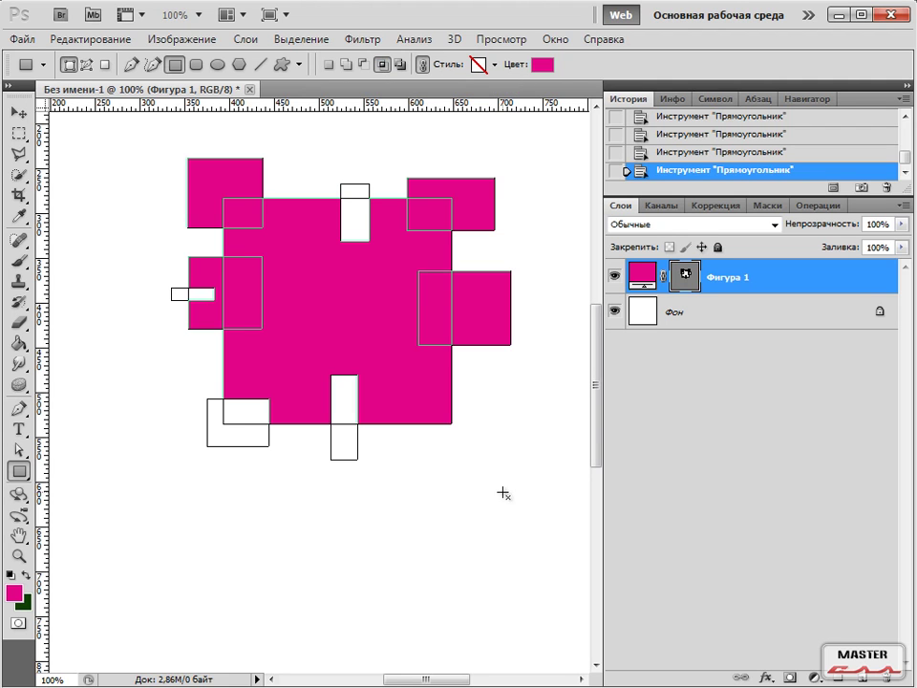
pyautogui.moveTo(502, 495); pyautogui.dragTo(405, 370)
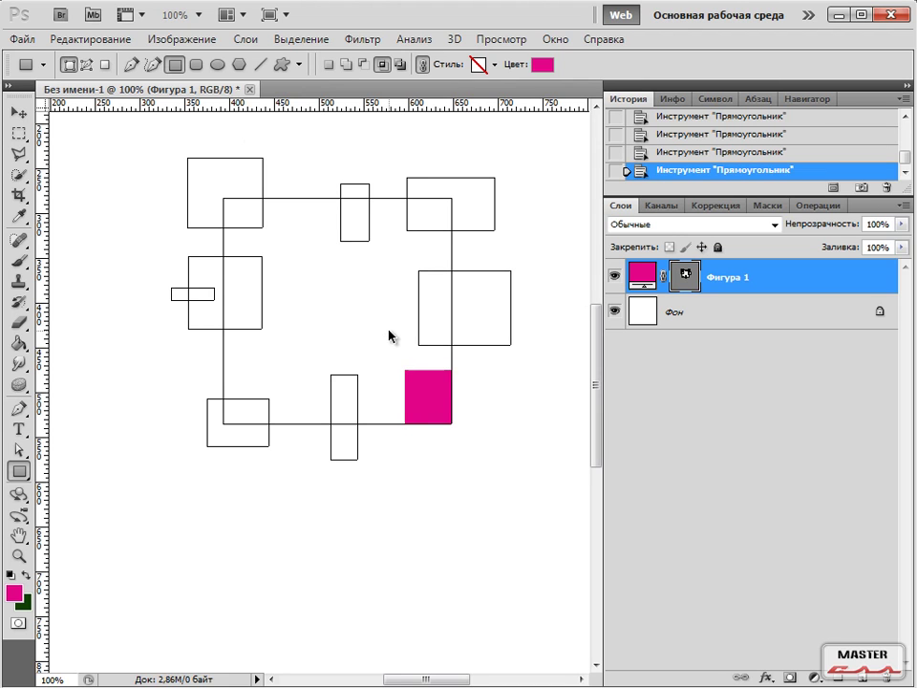
pyautogui.moveTo(548, 530); pyautogui.dragTo(165, 165)
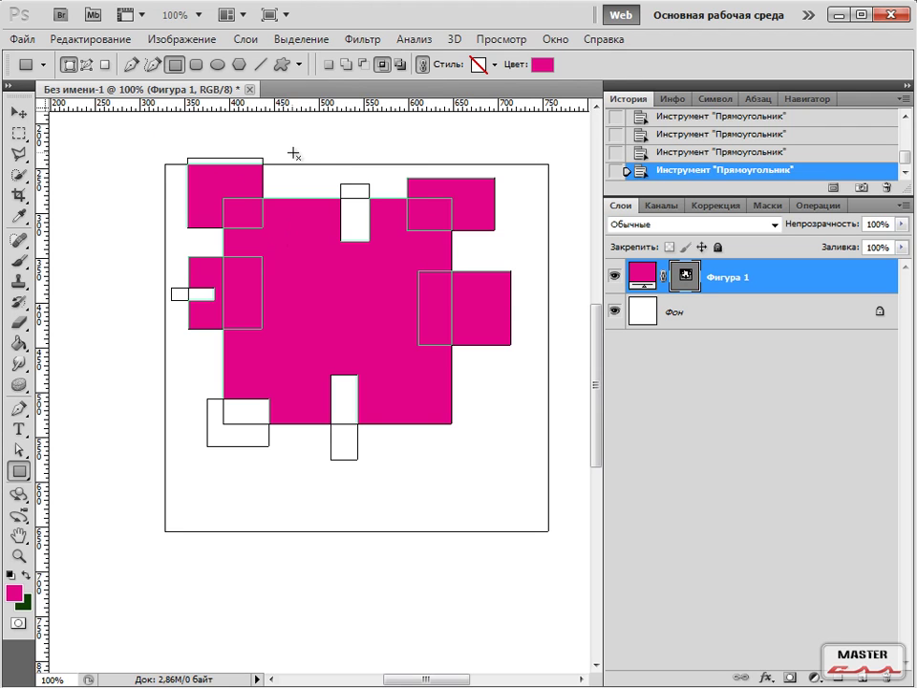
# Draw a narrow rectangle about 20 by 130 px across the magenta shape's lower edge, excluding the overlapping area.
pyautogui.click(398, 64)
pyautogui.moveTo(402, 600); pyautogui.dragTo(448, 514)
pyautogui.hotkey('ctrl', 'z')
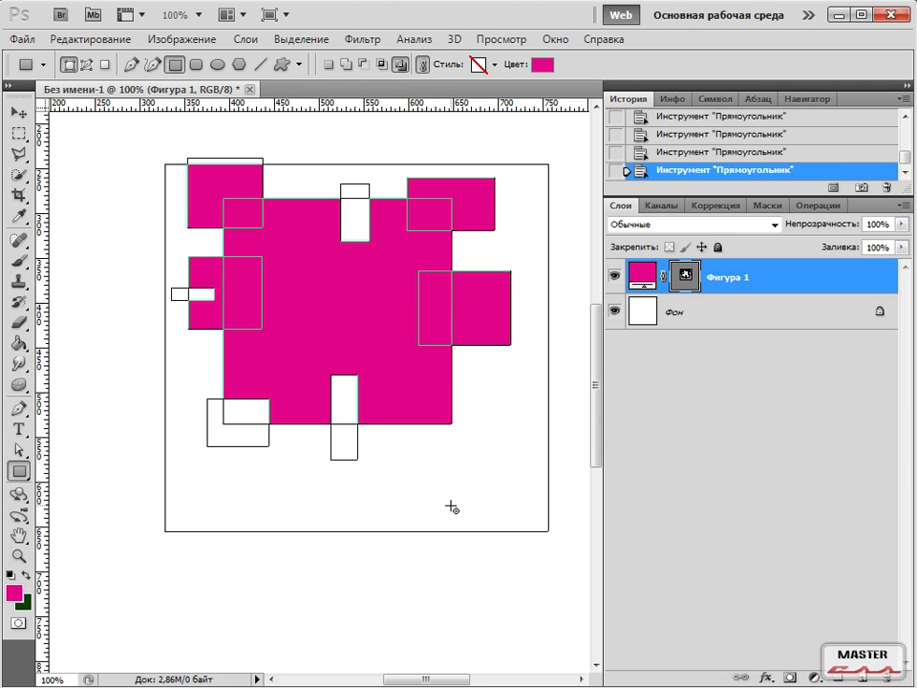
pyautogui.moveTo(404, 478); pyautogui.dragTo(422, 361)
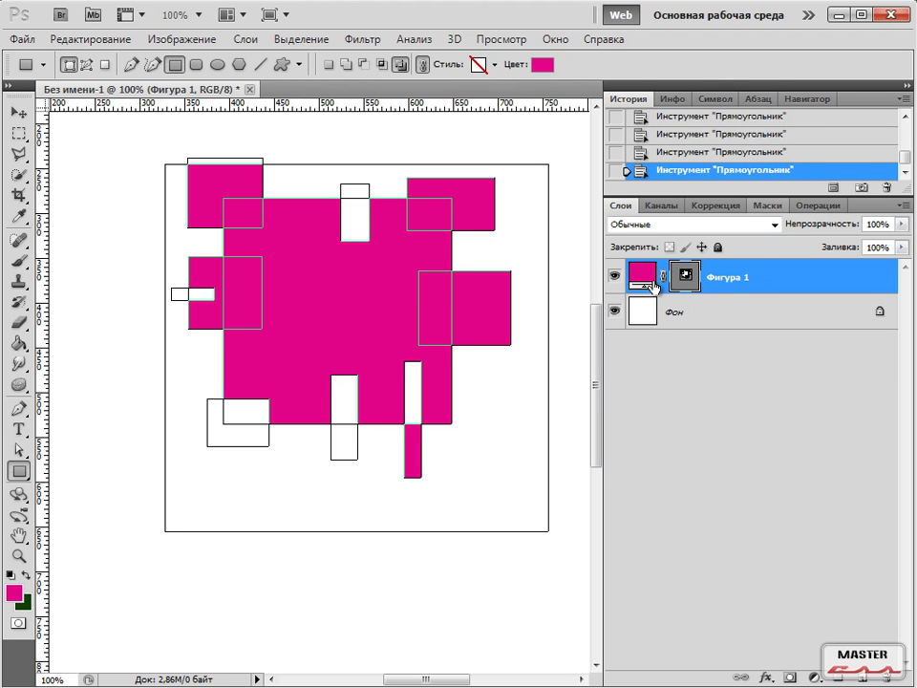
# Deactivate the magenta shape's vector mask outline and set the colour for new shapes to greyish purple #7d6875.
pyautogui.click(646, 319)
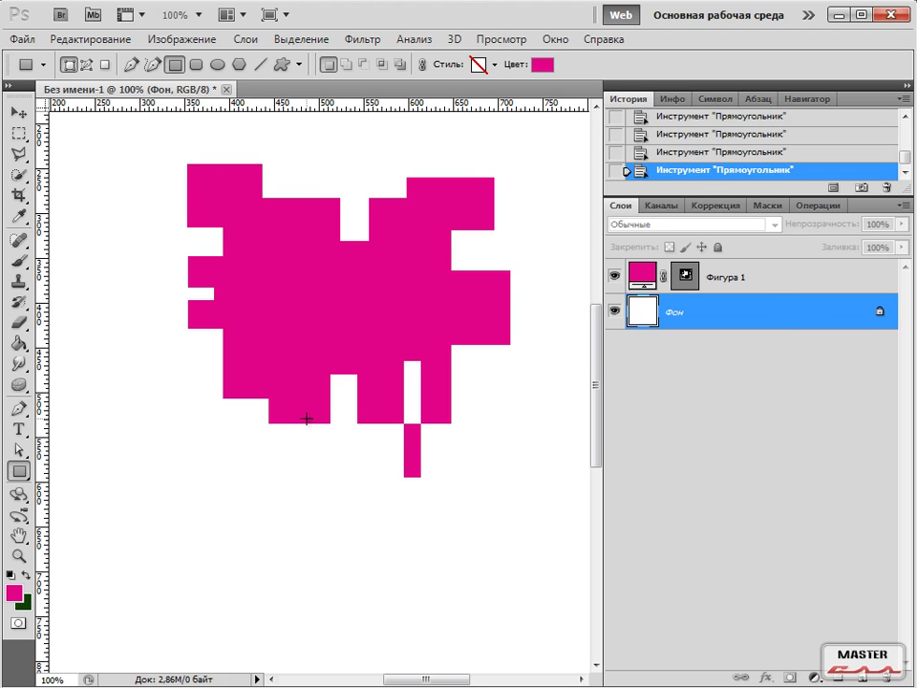
pyautogui.click(762, 297)
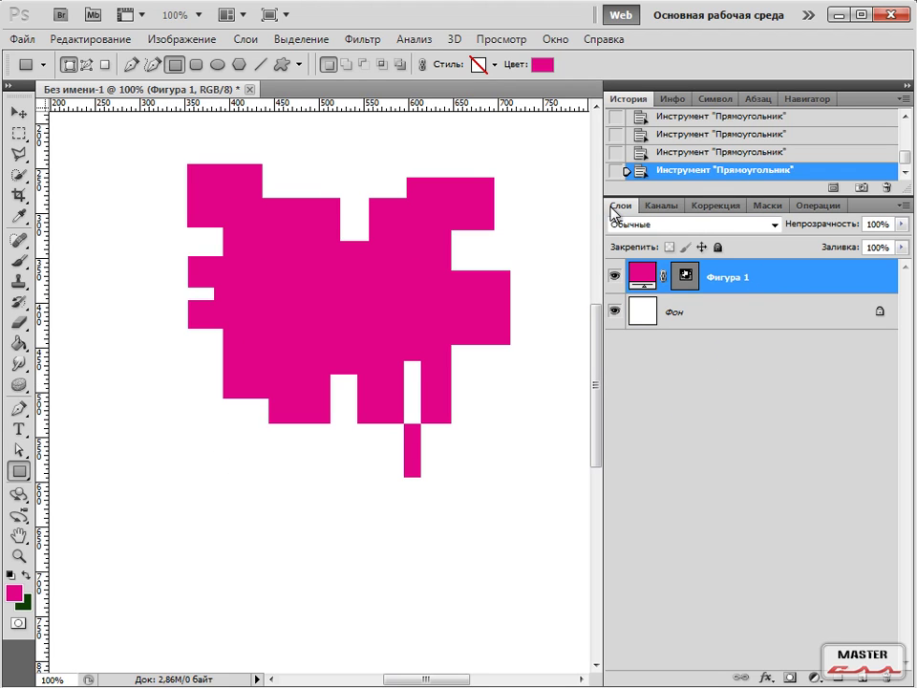
pyautogui.click(544, 67)
pyautogui.click(434, 366)
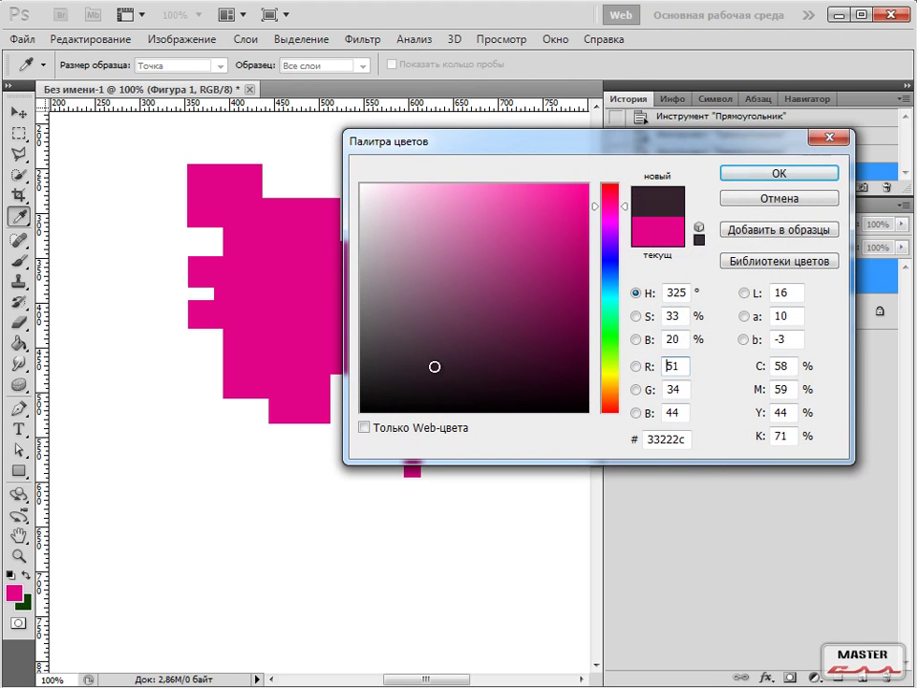
pyautogui.click(401, 299)
pyautogui.click(775, 173)
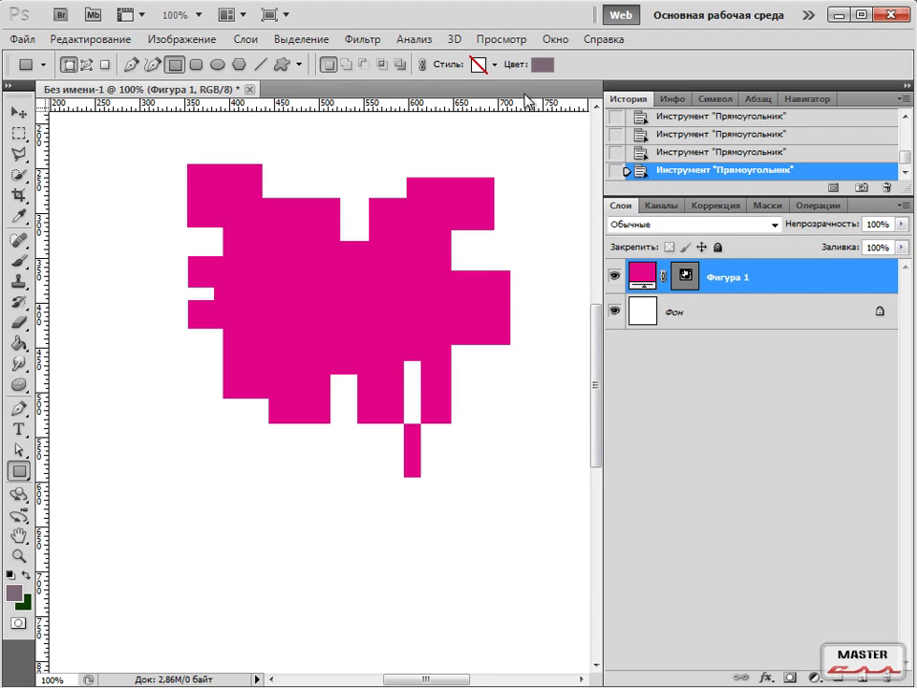
# Draw a rectangle about 244 by 197 px over the magenta shape's lower-left corner, using the dark gradient style with an orange outline.
pyautogui.click(494, 64)
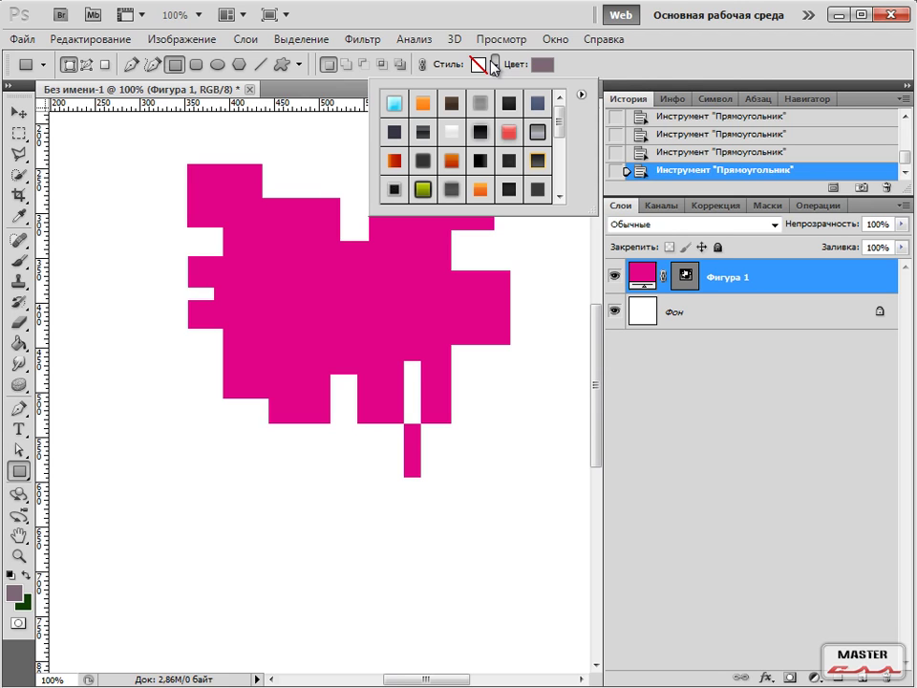
pyautogui.click(537, 159)
pyautogui.click(721, 69)
pyautogui.moveTo(100, 402); pyautogui.dragTo(319, 578)
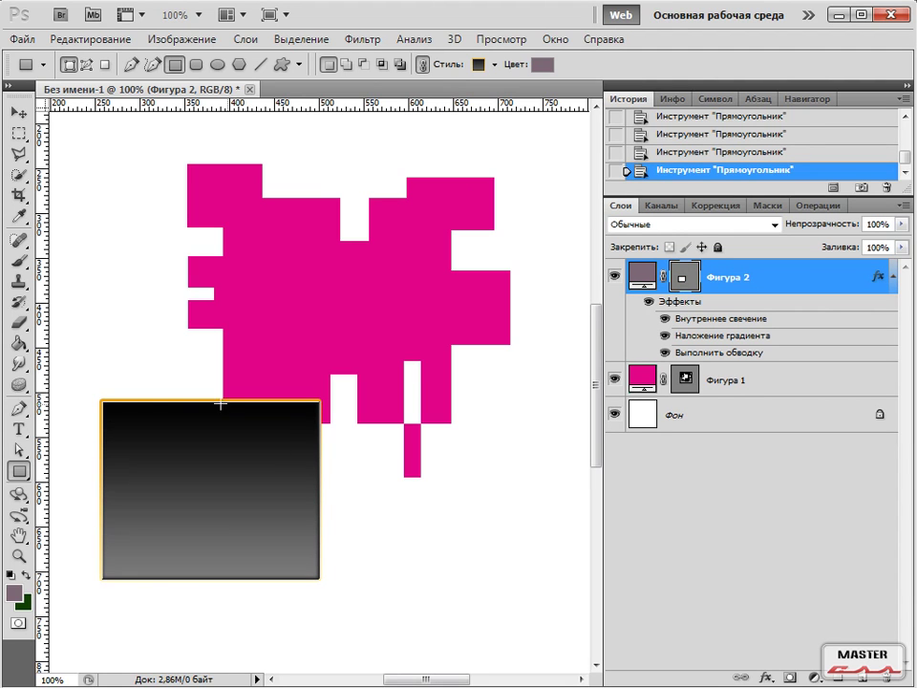
# Apply the black gradient style with shadow to the large rectangle and draw a square about 50 px wide on the magenta shape with it.
pyautogui.click(495, 65)
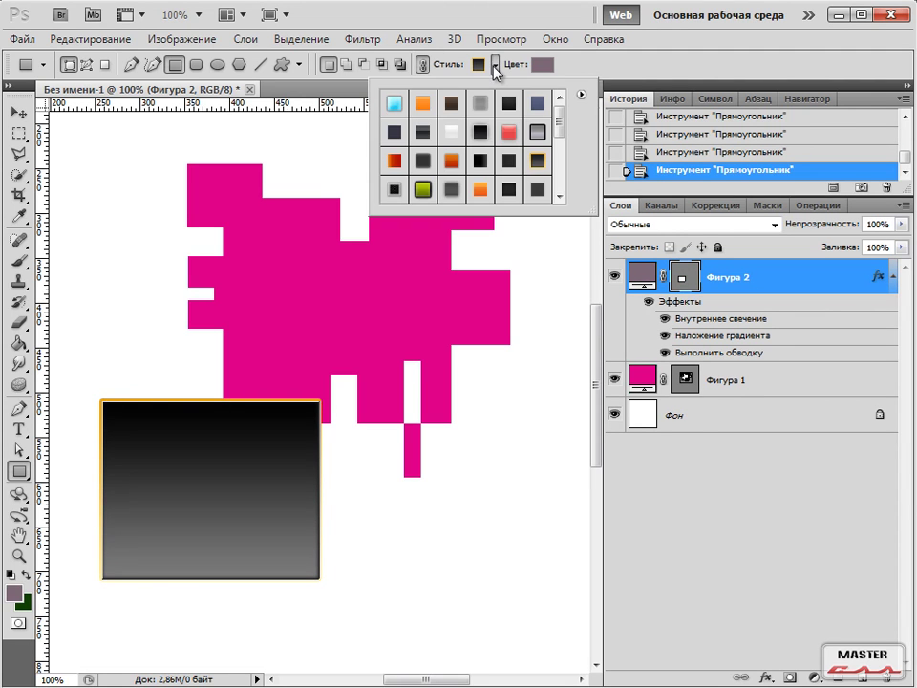
pyautogui.click(480, 135)
pyautogui.moveTo(249, 239); pyautogui.dragTo(293, 281)
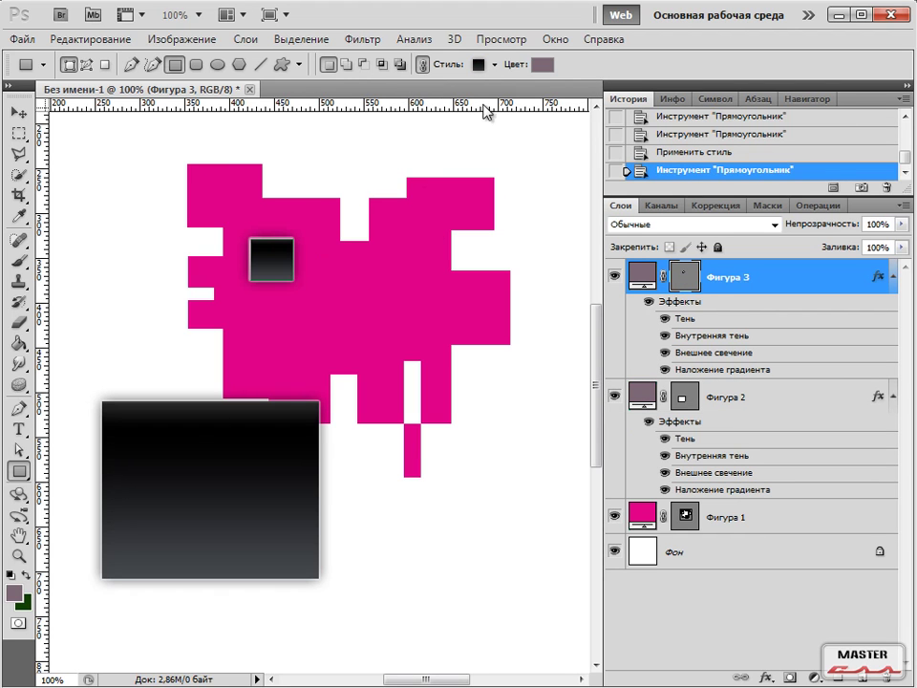
# Apply the glossy green style with a dark outline to the small square.
pyautogui.click(496, 64)
pyautogui.click(421, 191)
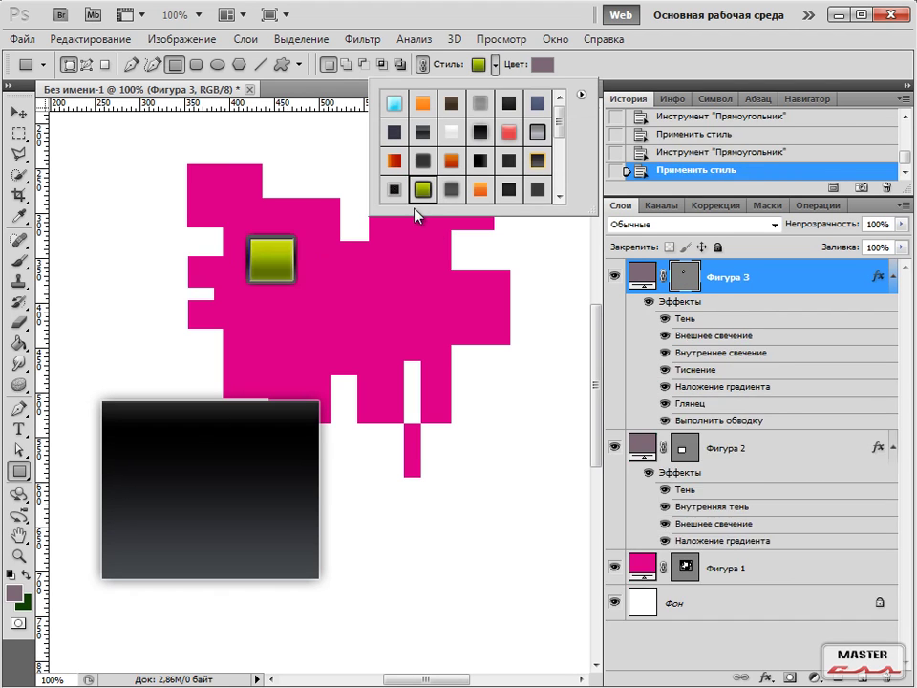
pyautogui.click(638, 199)
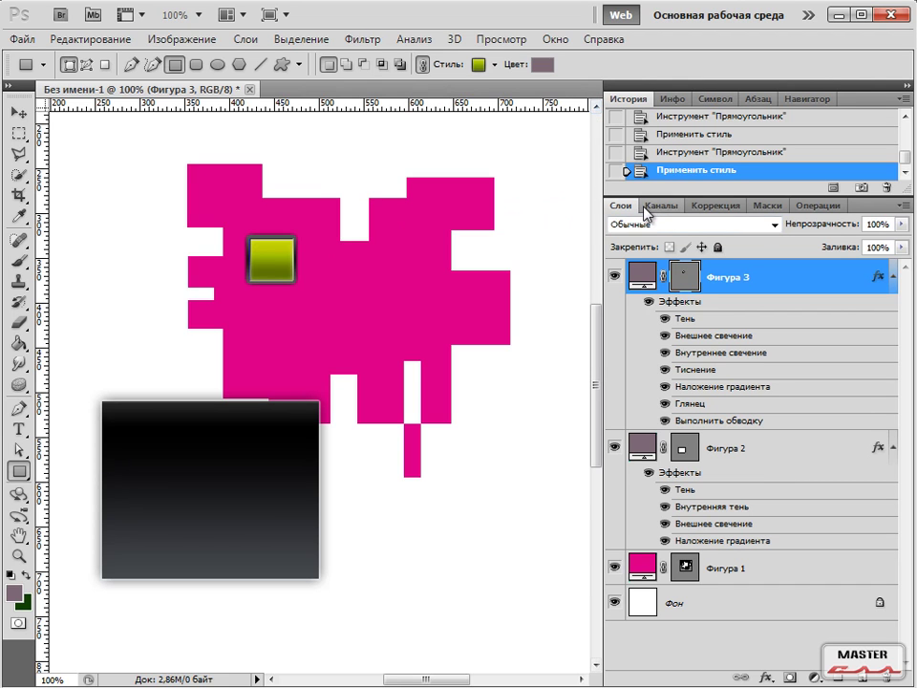
# Delete the two styled shape layers and the magenta shape layer, leaving only the background.
pyautogui.press('Delete')
pyautogui.press('Delete')
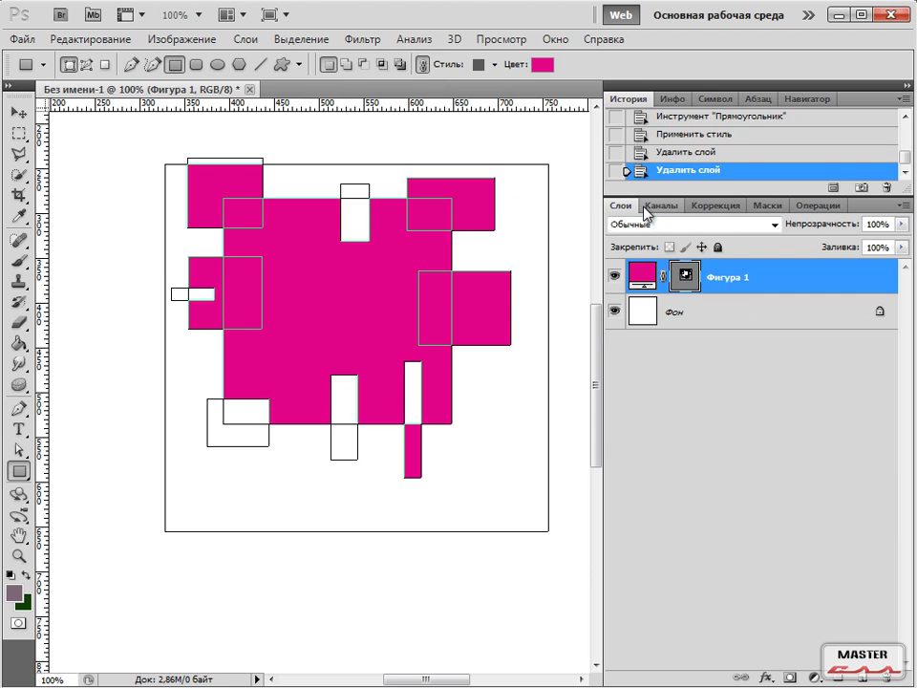
pyautogui.press('Delete')
# Reset the style for new shapes to none and set their colour to green #017704.
pyautogui.click(495, 63)
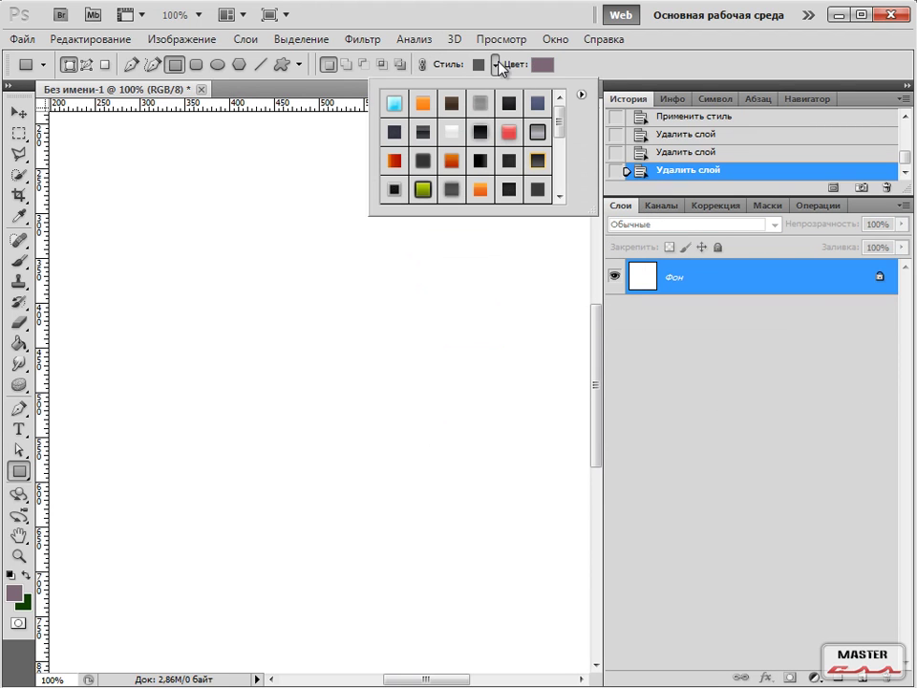
pyautogui.click(582, 95)
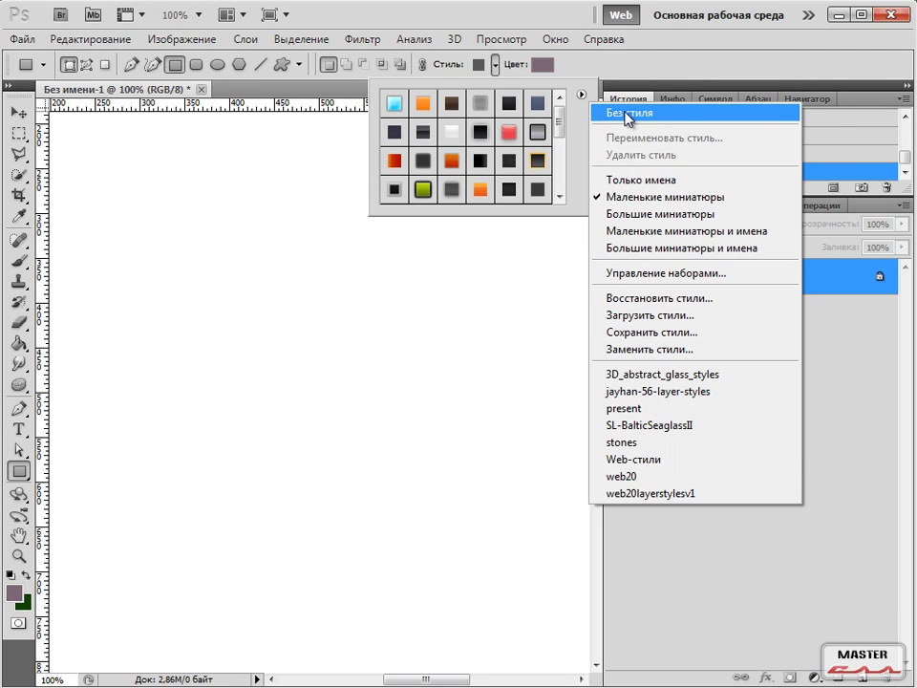
pyautogui.click(628, 113)
pyautogui.click(542, 65)
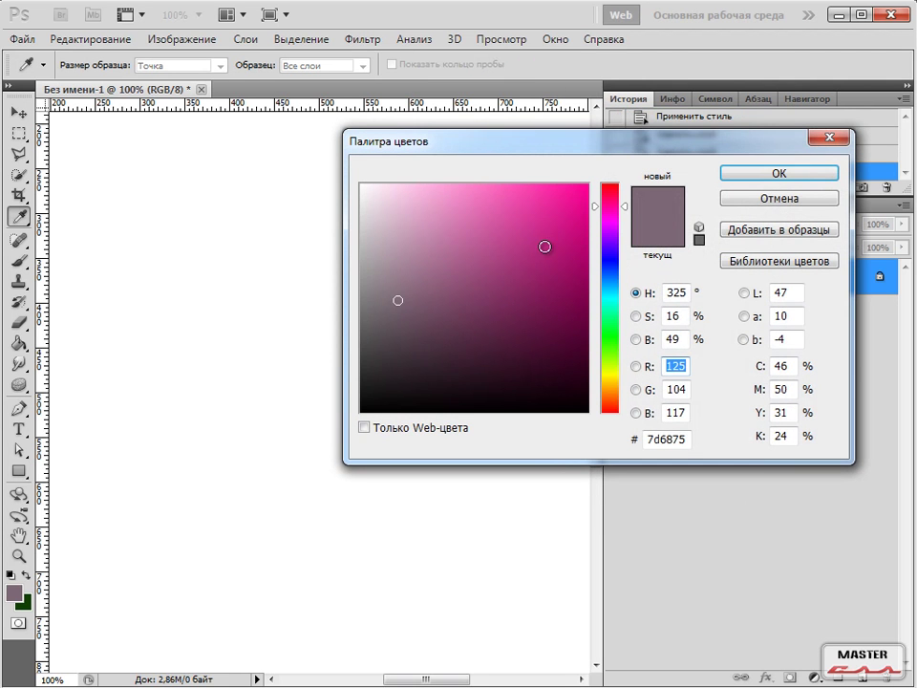
pyautogui.moveTo(607, 363); pyautogui.dragTo(607, 335)
pyautogui.click(585, 306)
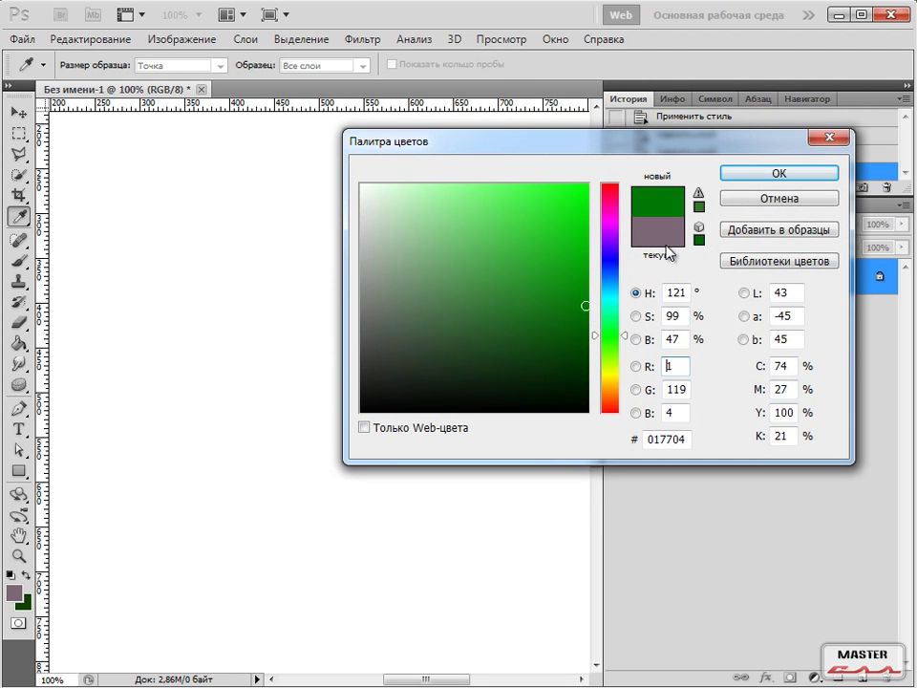
pyautogui.click(776, 174)
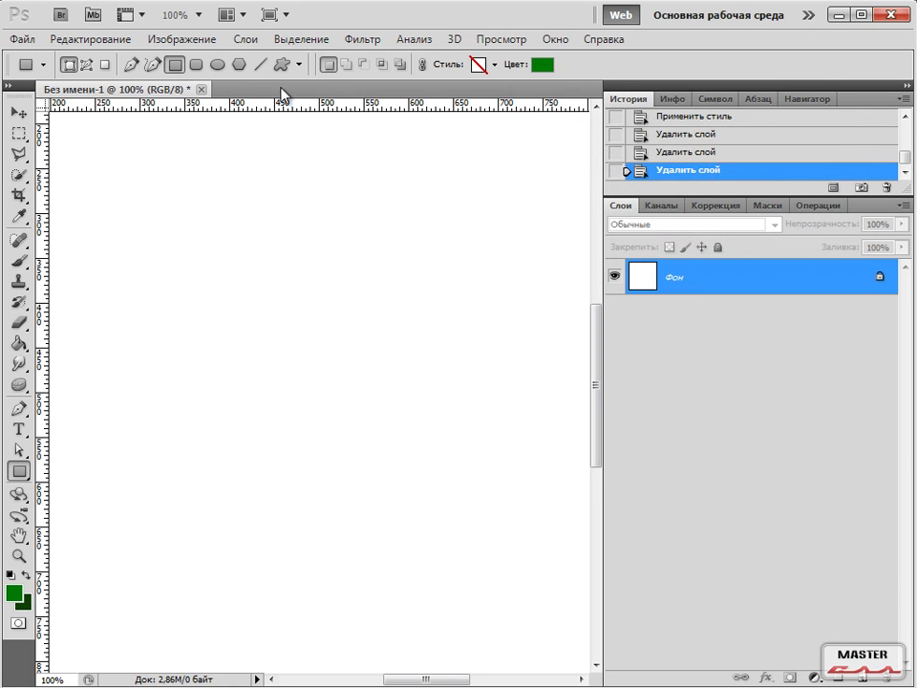
# Draw a green rectangle about 307 by 137 px with unconstrained proportions and delete its layer.
pyautogui.click(301, 65)
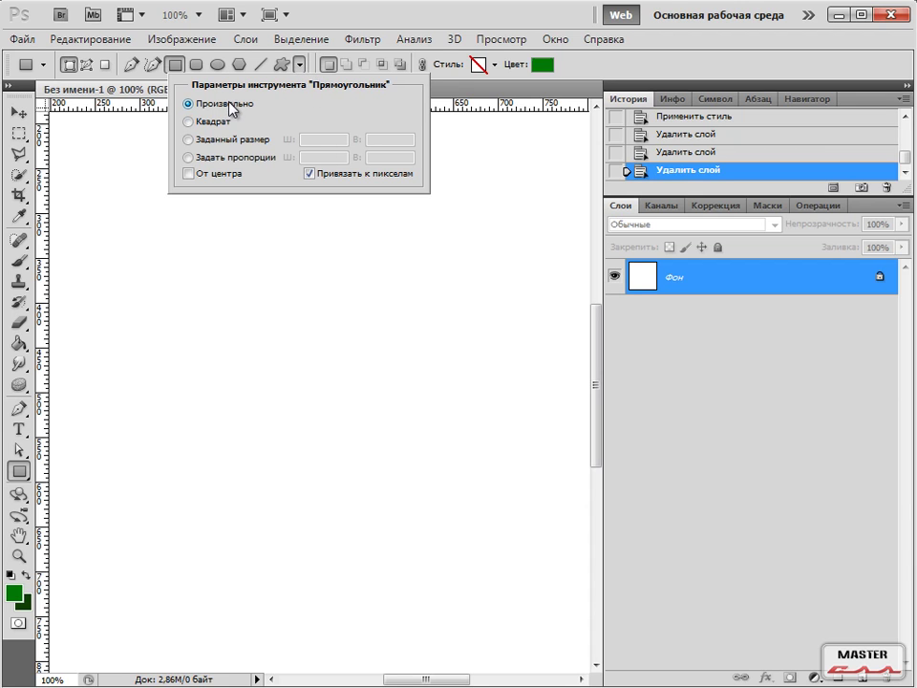
pyautogui.moveTo(115, 199); pyautogui.dragTo(445, 318)
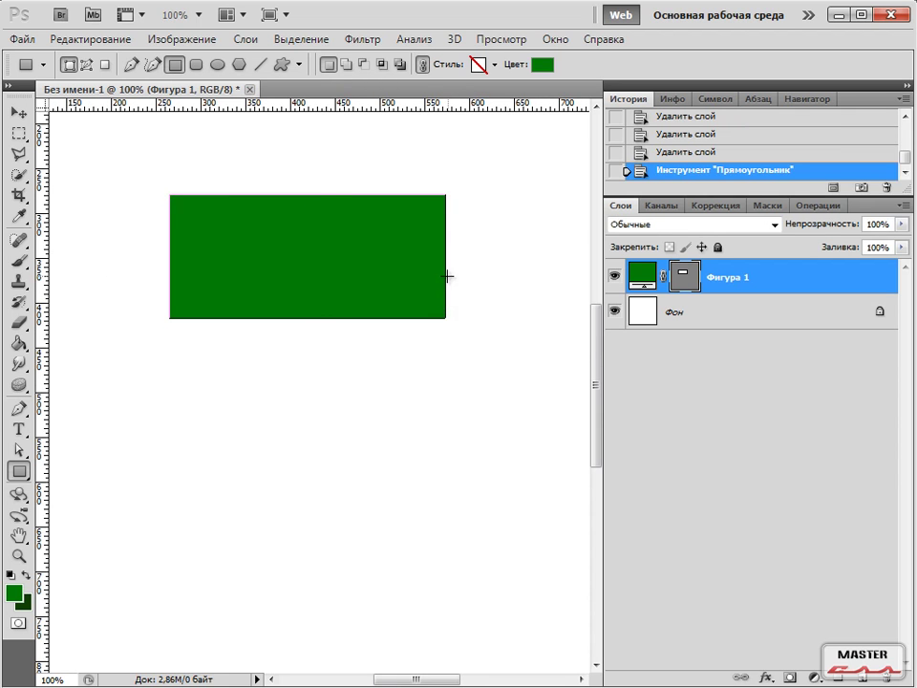
pyautogui.scroll(-3, 300, 164)
pyautogui.hscroll(5, 301, 164)
pyautogui.scroll(5, 307, 201)
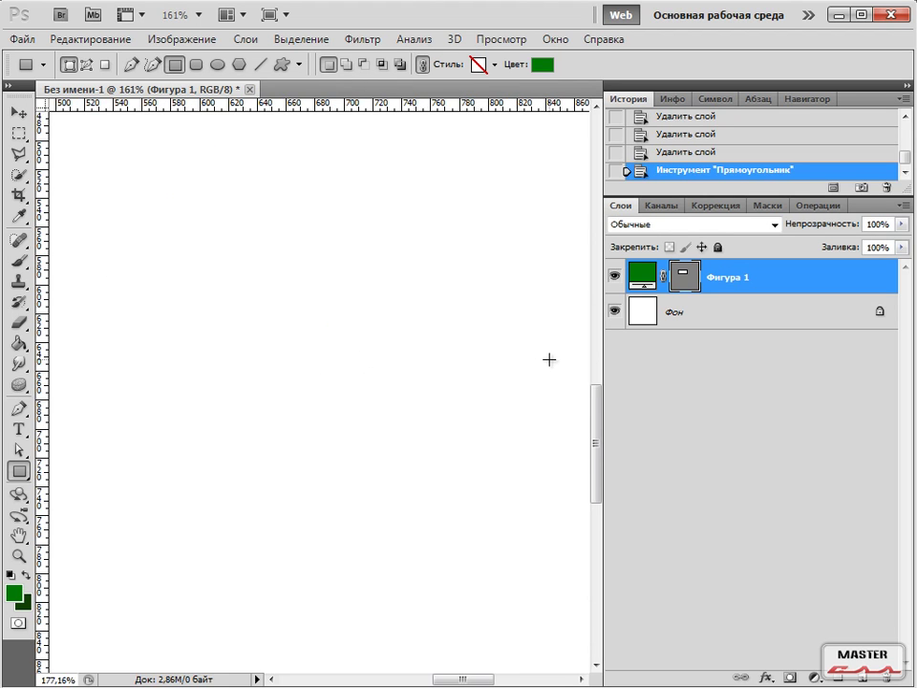
pyautogui.press('Delete')
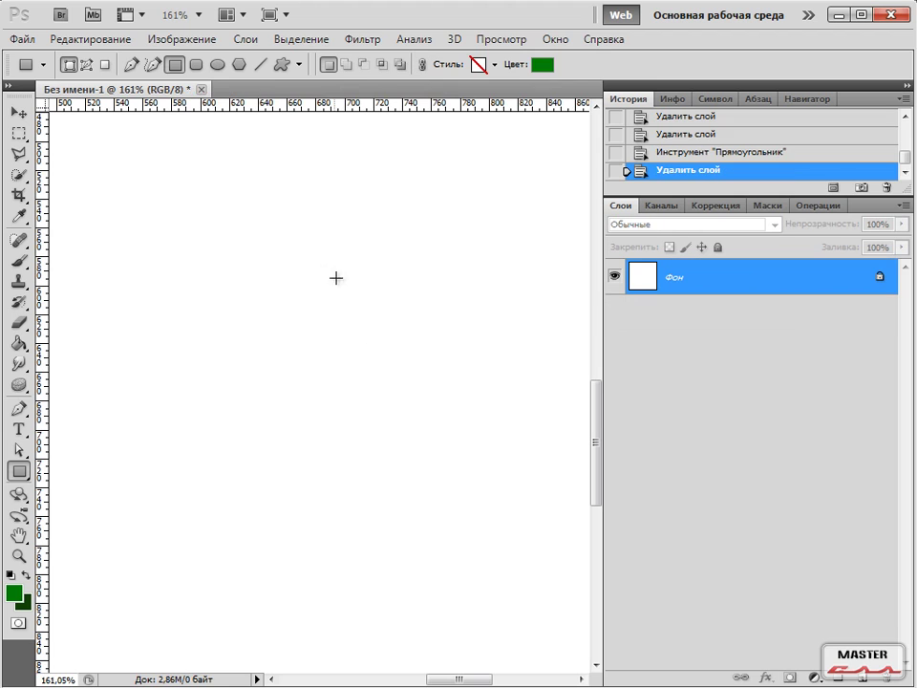
# Constrain the Rectangle tool to squares, draw a green square about 133 px wide and delete its layer.
pyautogui.click(297, 67)
pyautogui.click(189, 122)
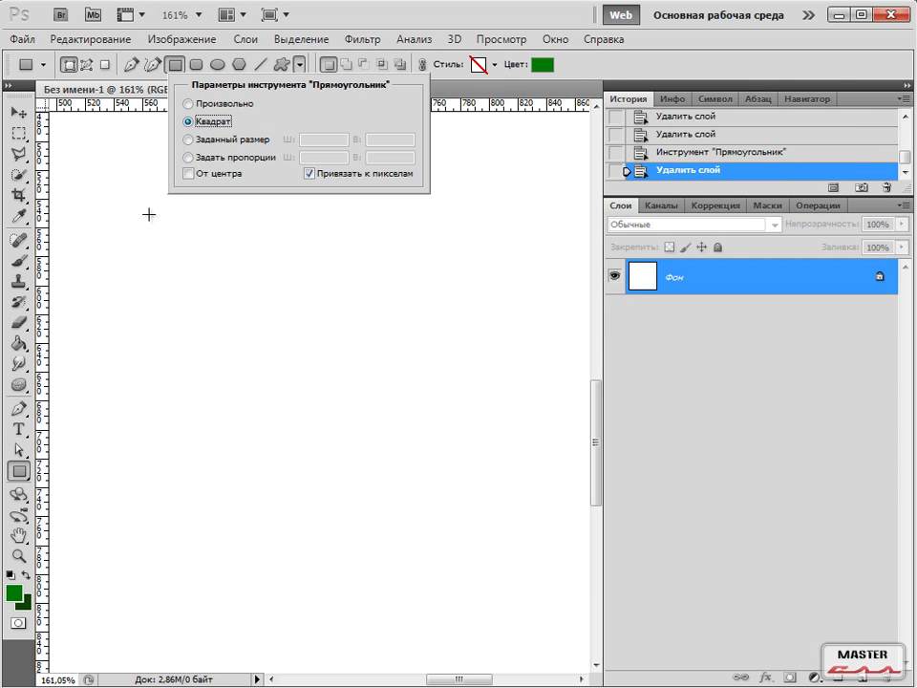
pyautogui.click(138, 238)
pyautogui.moveTo(136, 236); pyautogui.dragTo(322, 465)
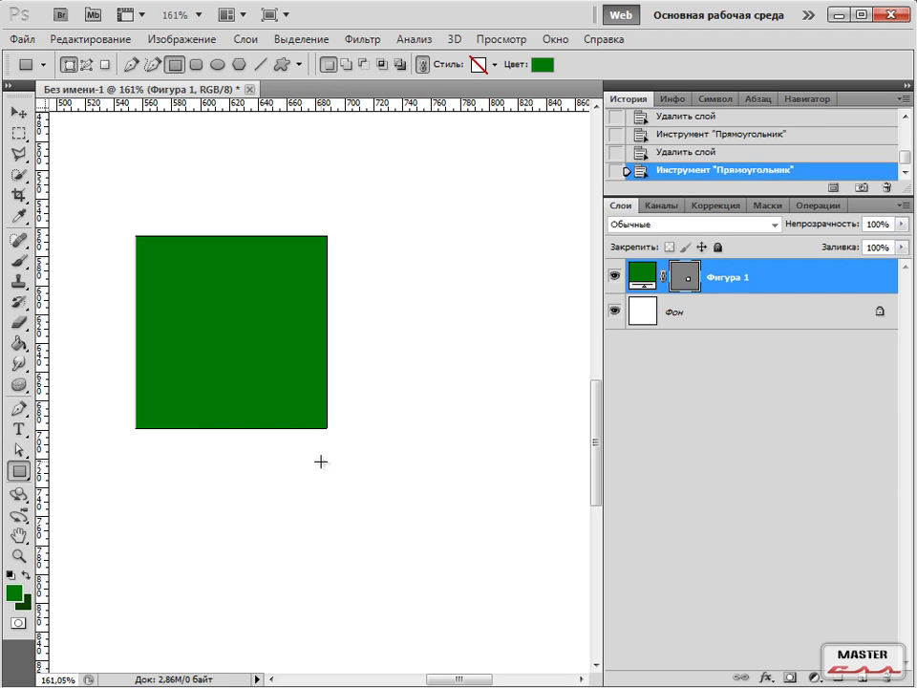
pyautogui.press('Delete')
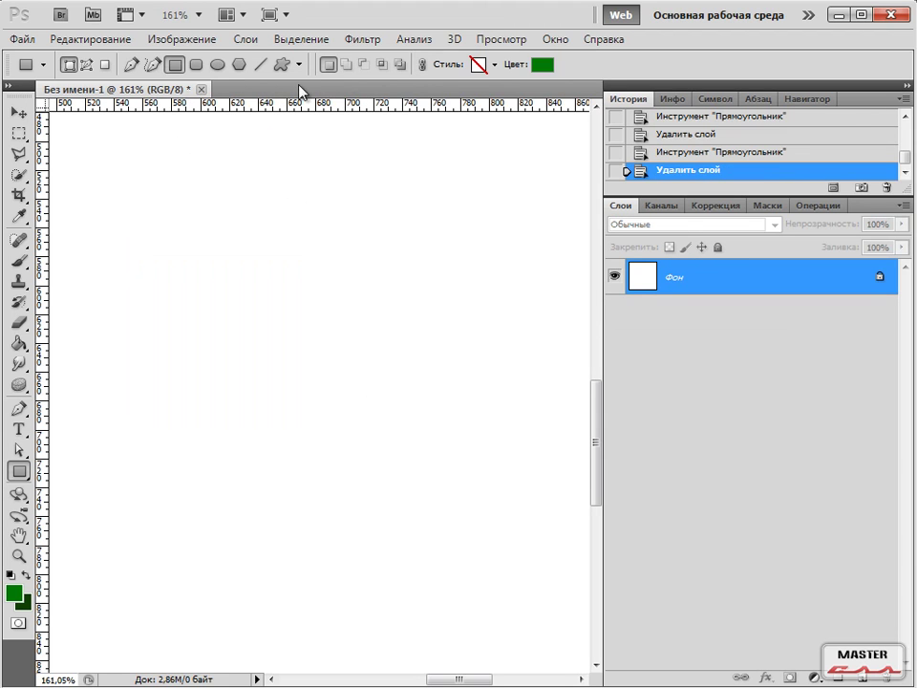
# Set the Rectangle tool to fixed proportions of width 1 and height 1, draw a green shape about 79 px wide and delete it.
pyautogui.click(299, 64)
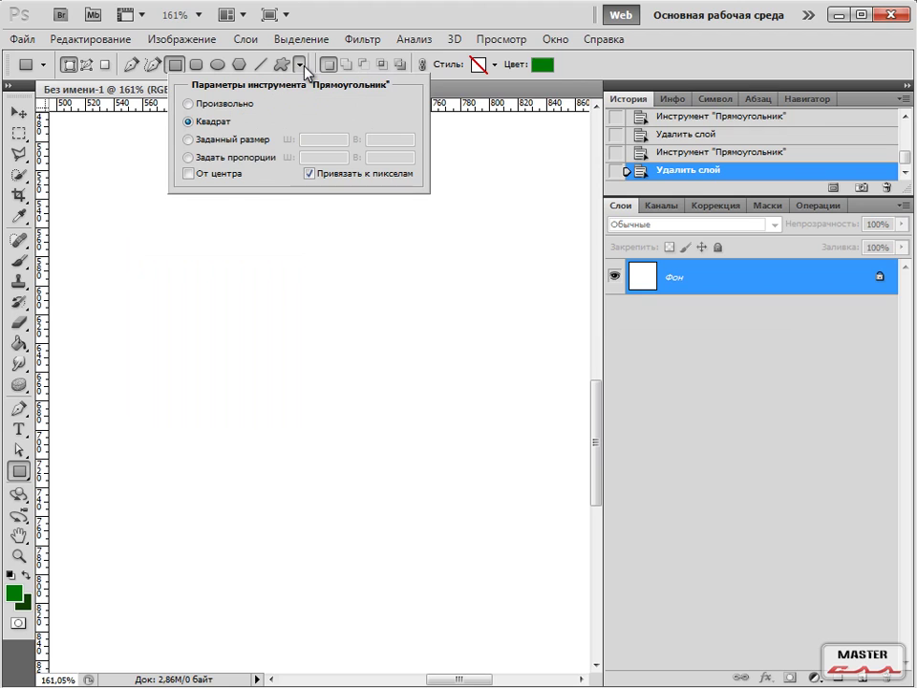
pyautogui.click(188, 139)
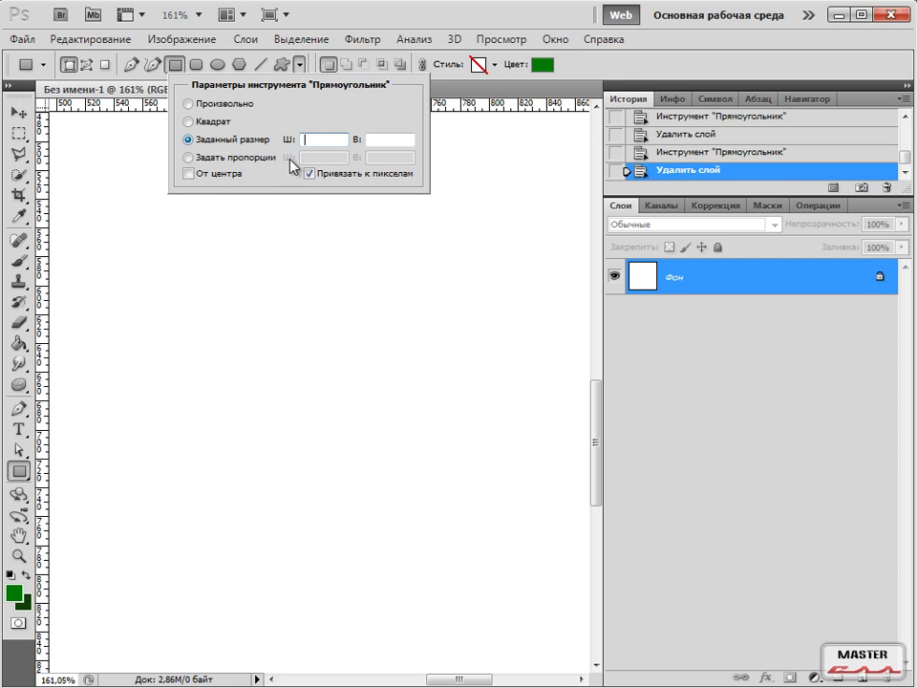
pyautogui.click(190, 159)
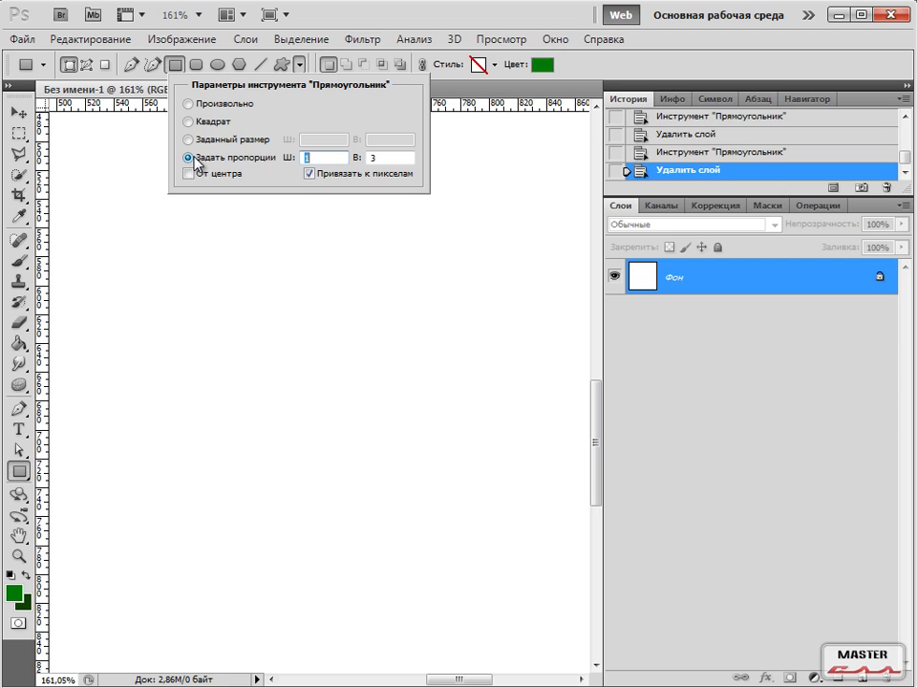
pyautogui.click(318, 159)
pyautogui.press('Tab')
pyautogui.write('1')
pyautogui.moveTo(155, 259); pyautogui.dragTo(565, 369)
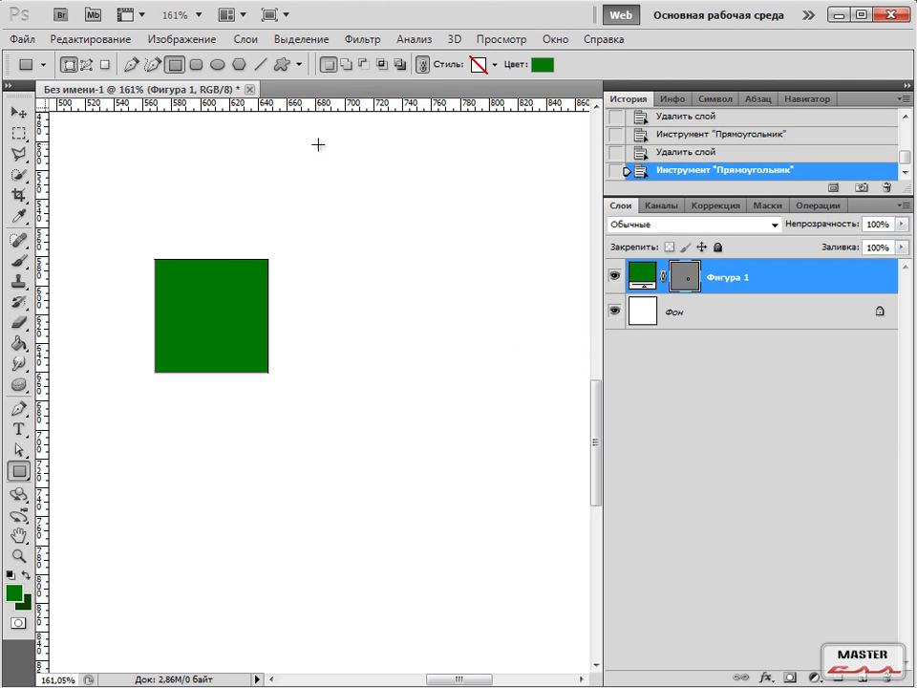
pyautogui.press('Delete')
# Change the Rectangle tool's width proportion to 2 with height 1 and draw a green rectangle about 184 by 92 px.
pyautogui.click(300, 64)
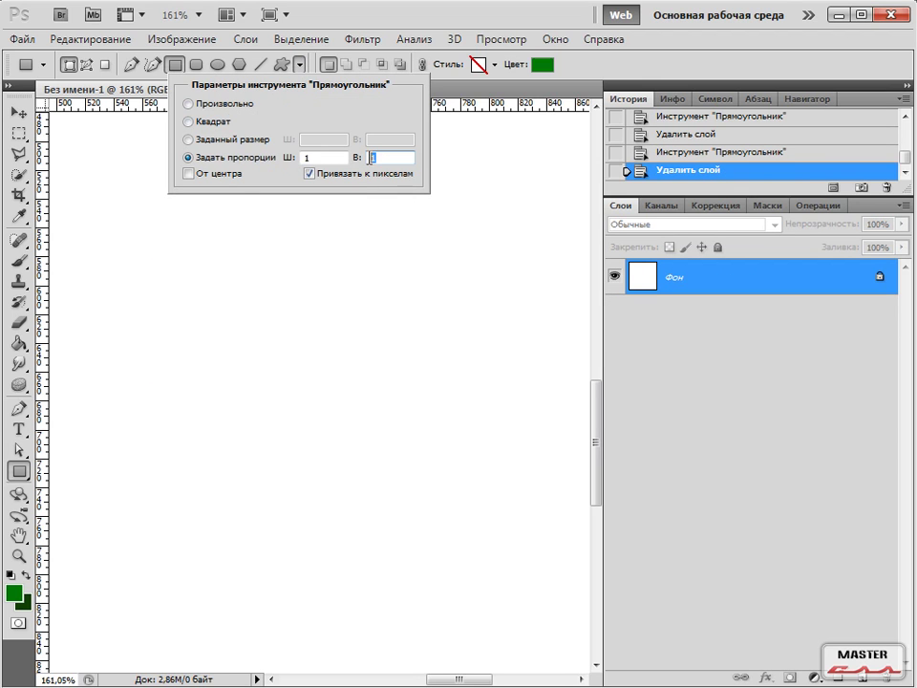
pyautogui.click(301, 158)
pyautogui.write('2')
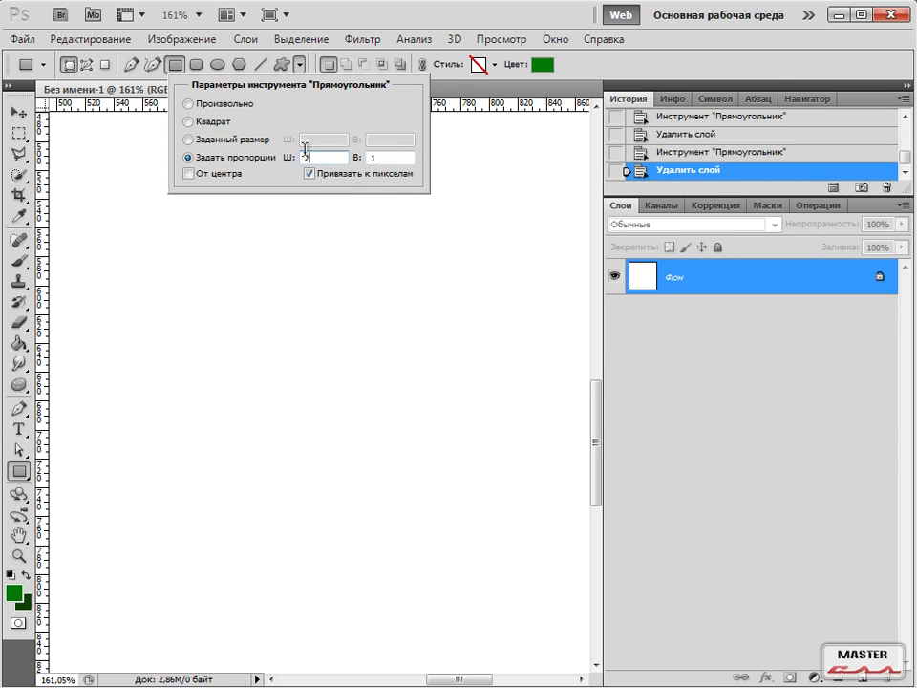
pyautogui.click(125, 233)
pyautogui.moveTo(125, 233); pyautogui.dragTo(384, 452)
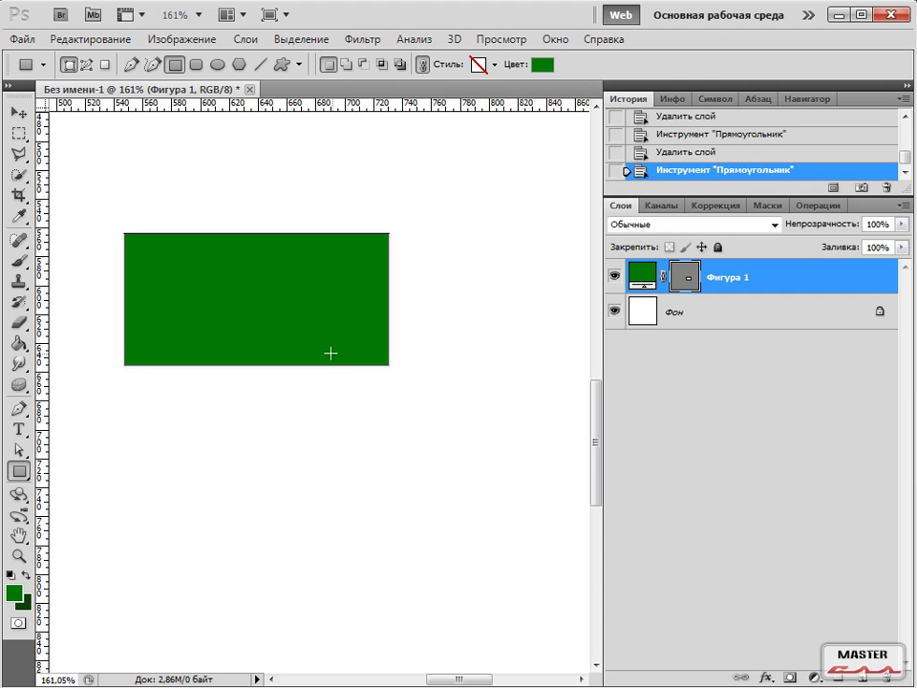
# Enable drawing from the centre and draw two 2:1 green rectangles, about 102 by 51 px and 54 by 27 px.
pyautogui.click(301, 65)
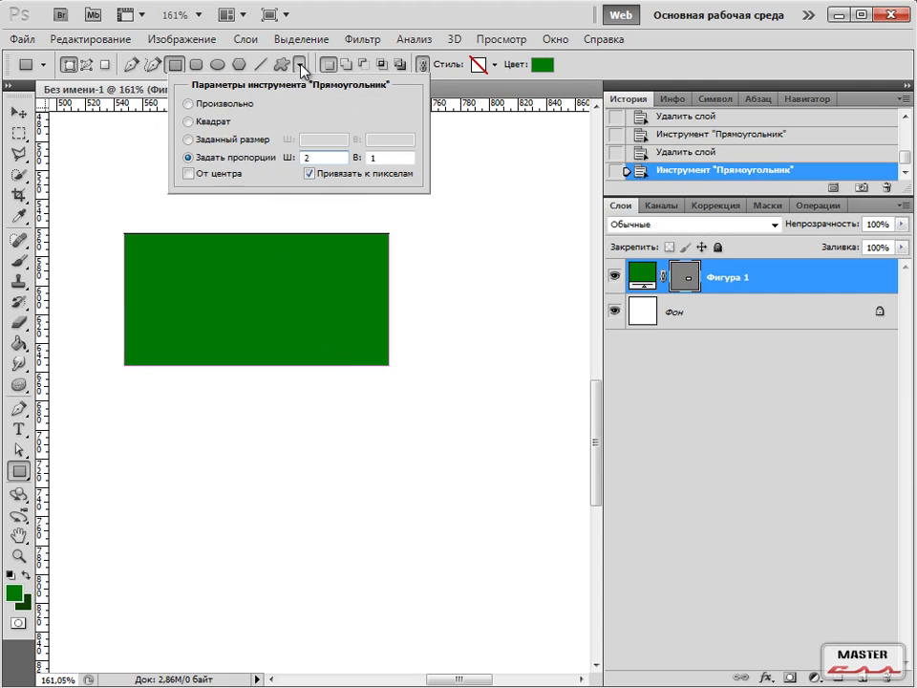
pyautogui.click(196, 177)
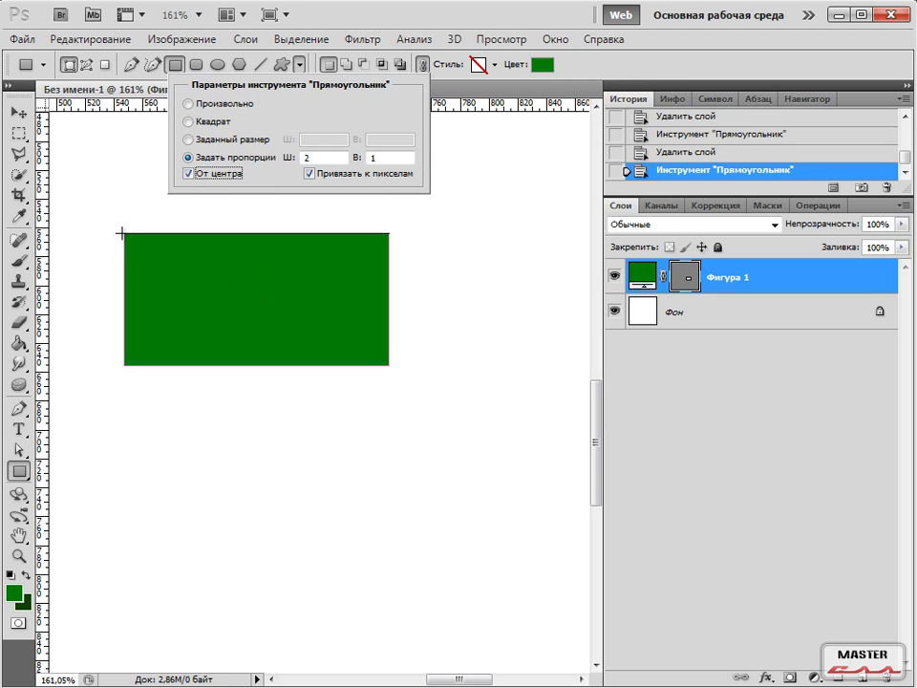
pyautogui.click(251, 440)
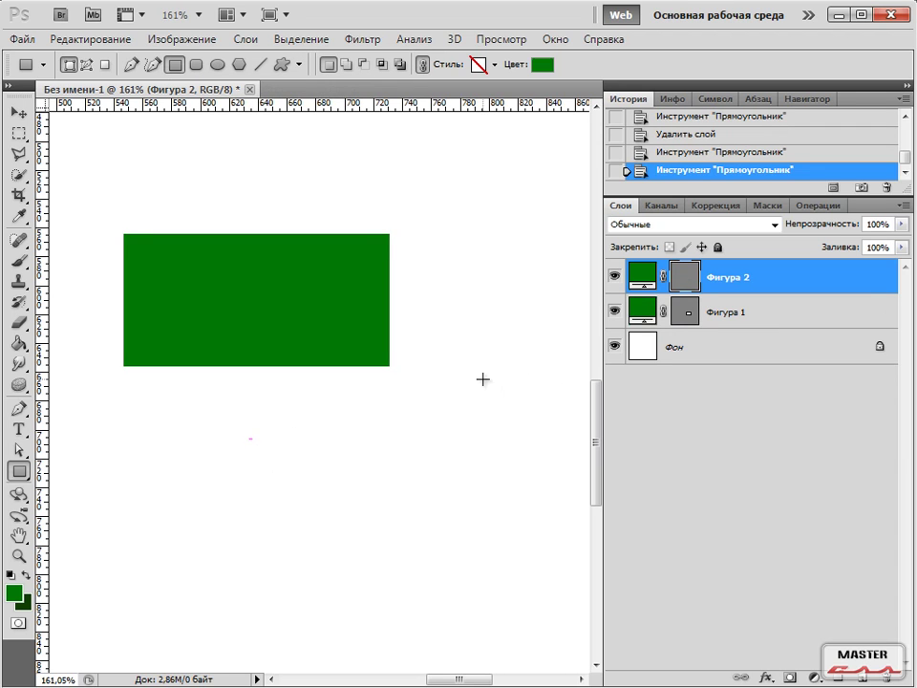
pyautogui.press('Delete')
pyautogui.moveTo(264, 481); pyautogui.dragTo(336, 443)
pyautogui.moveTo(247, 483); pyautogui.dragTo(286, 463)
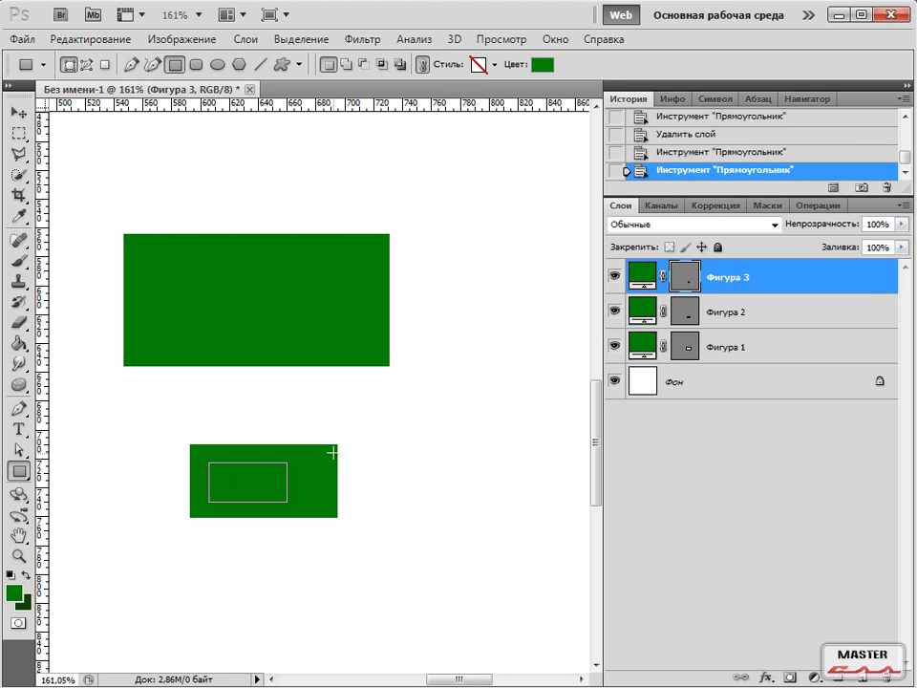
# Delete all three rectangle shape layers, leaving only the background.
pyautogui.press('Delete')
pyautogui.press('Delete')
pyautogui.press('Delete')
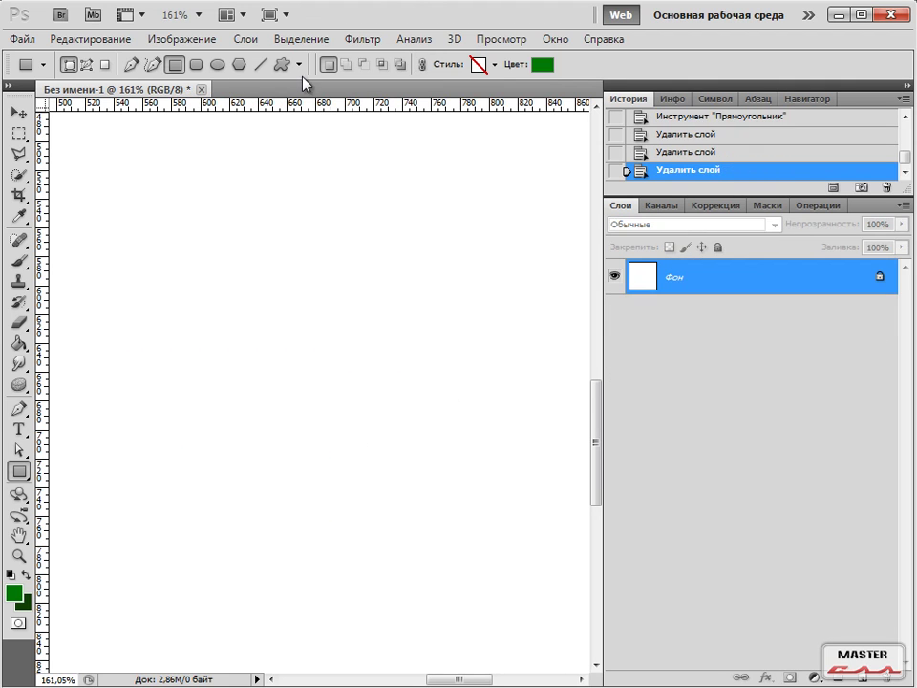
# Return the Rectangle tool to unconstrained proportions and turn off drawing from the centre and snapping to pixels.
pyautogui.click(300, 65)
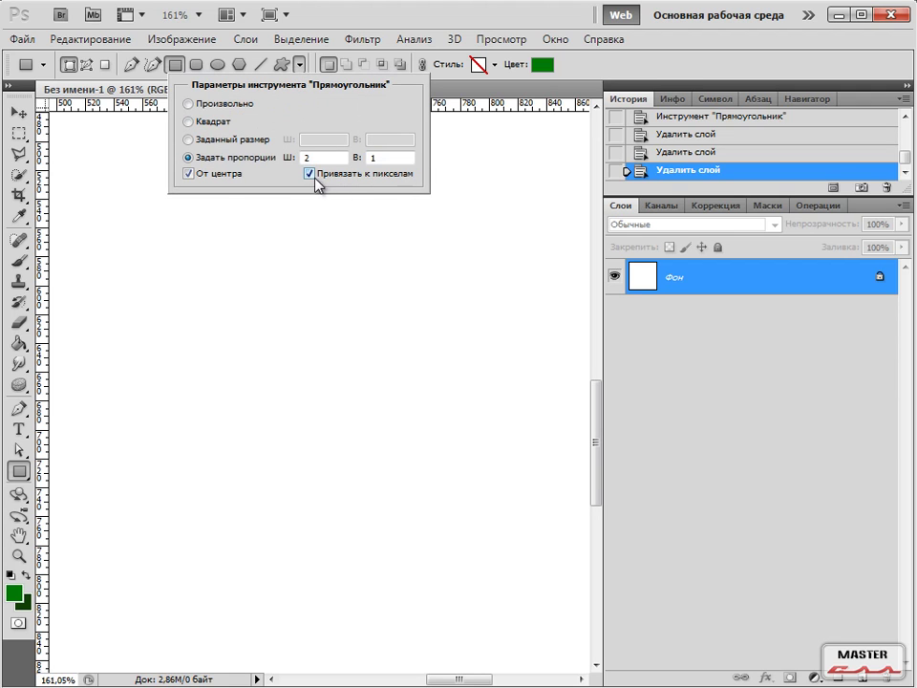
pyautogui.click(188, 103)
pyautogui.click(188, 174)
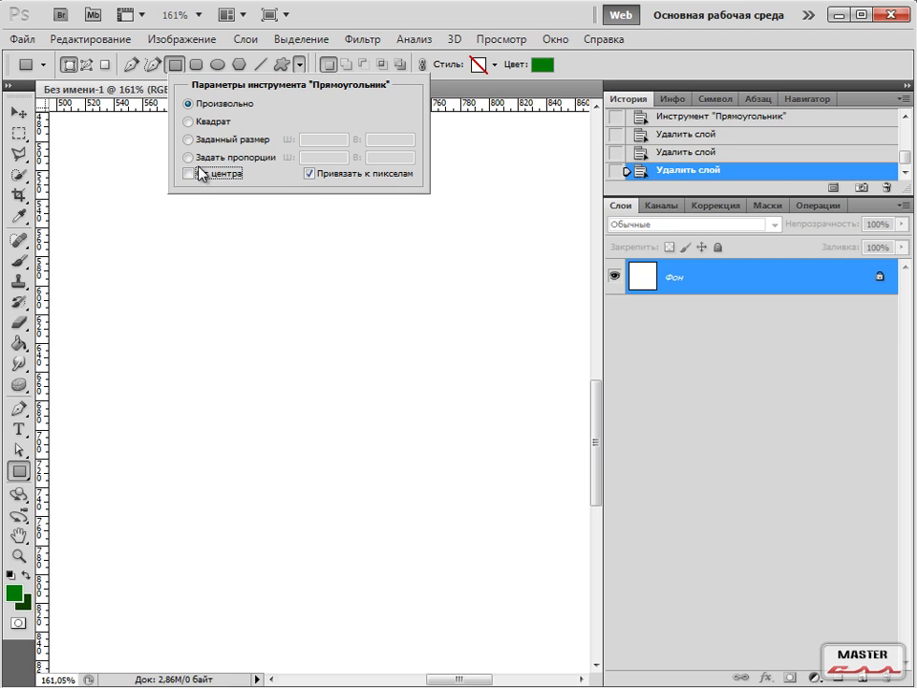
pyautogui.click(309, 175)
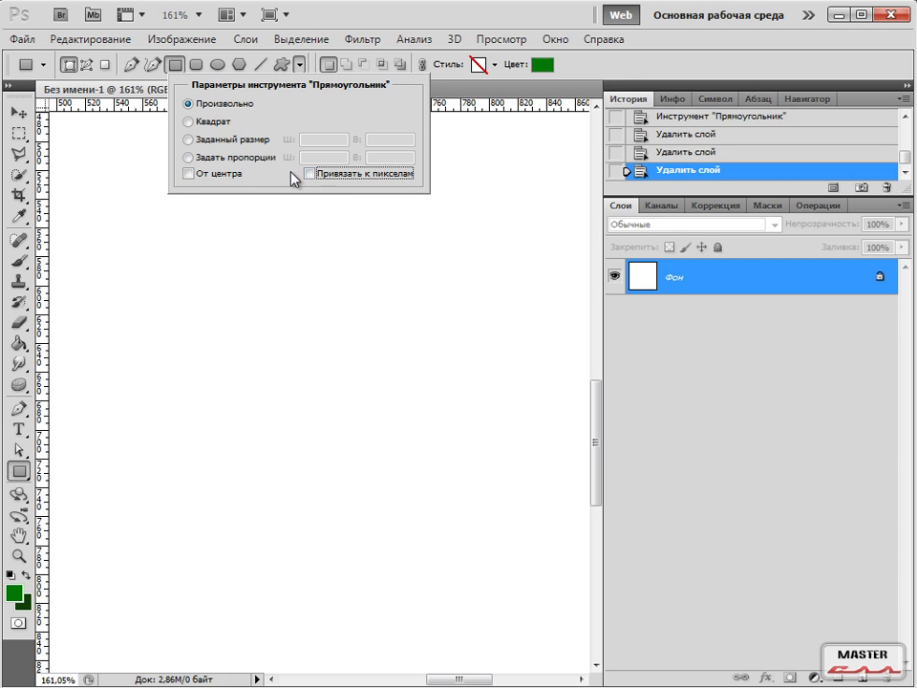
pyautogui.click(269, 13)
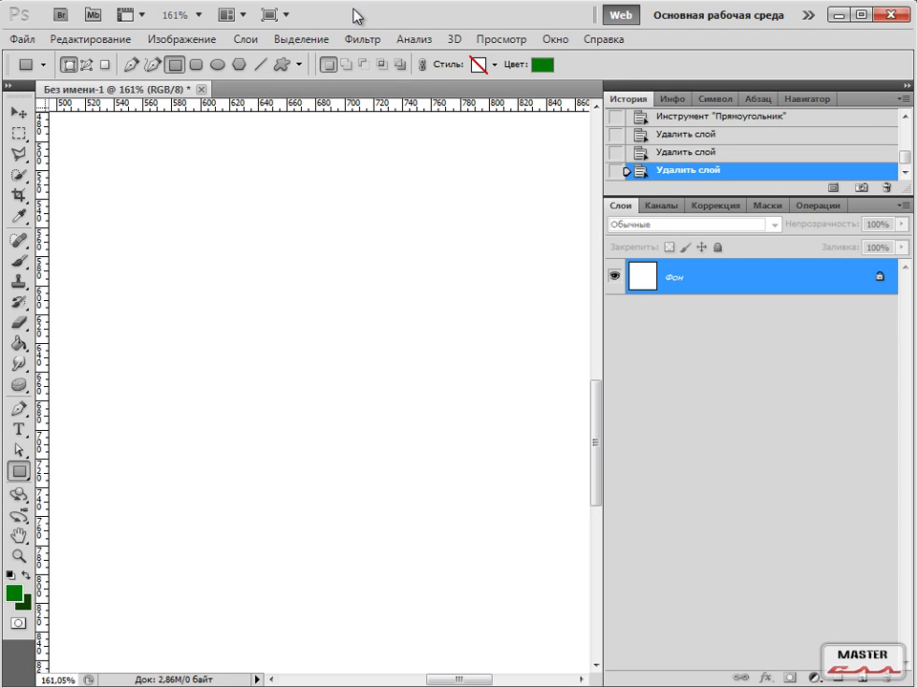
# Draw two green rounded rectangles: about 149 by 190 px with a 5 px radius, and about 128 by 163 px with a 55 px radius.
pyautogui.click(197, 65)
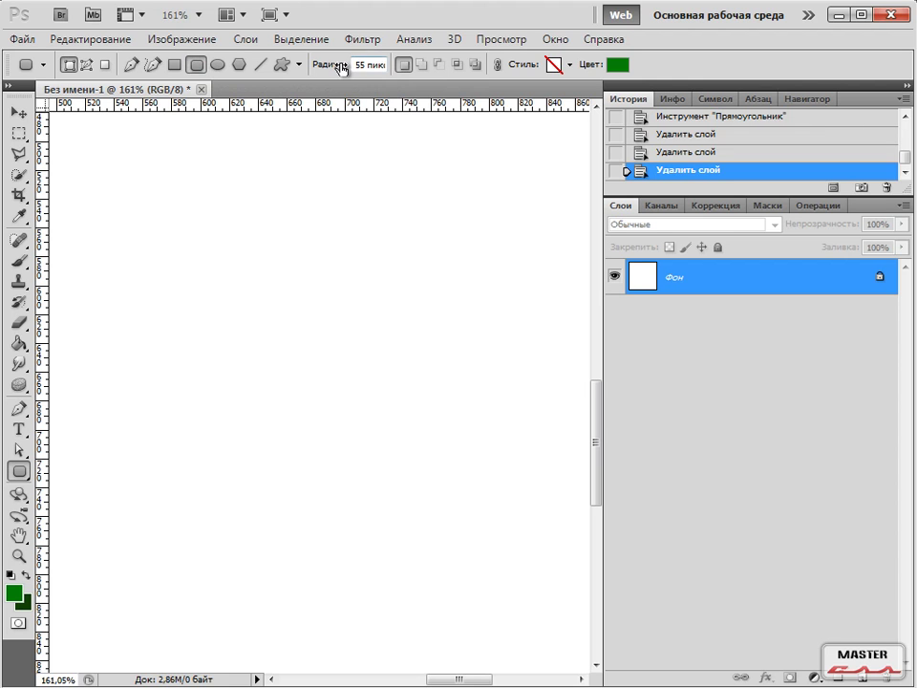
pyautogui.write('5')
pyautogui.moveTo(133, 163); pyautogui.dragTo(348, 436)
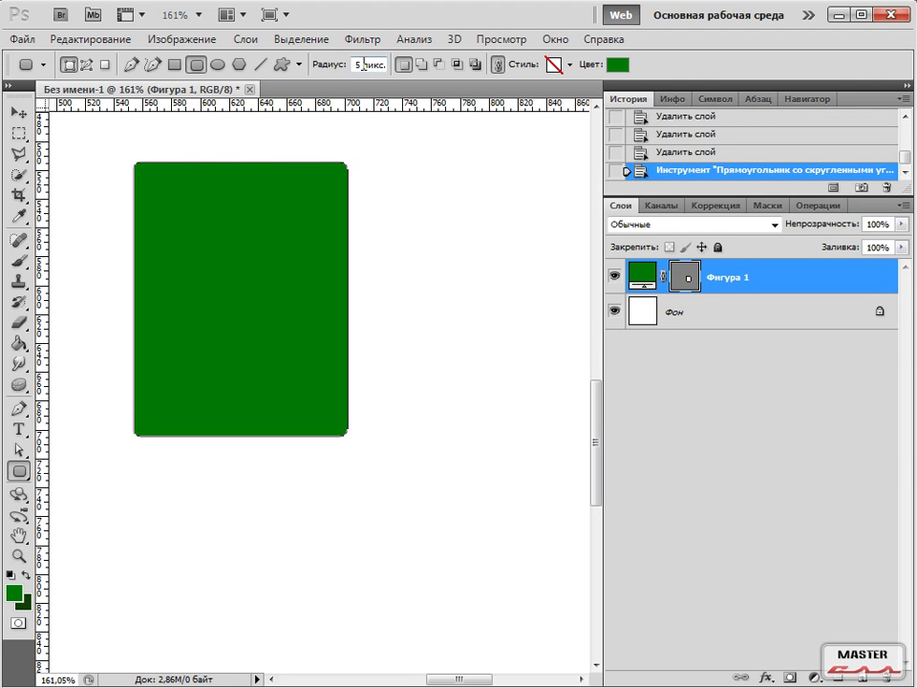
pyautogui.write('5')
pyautogui.moveTo(393, 207); pyautogui.dragTo(577, 441)
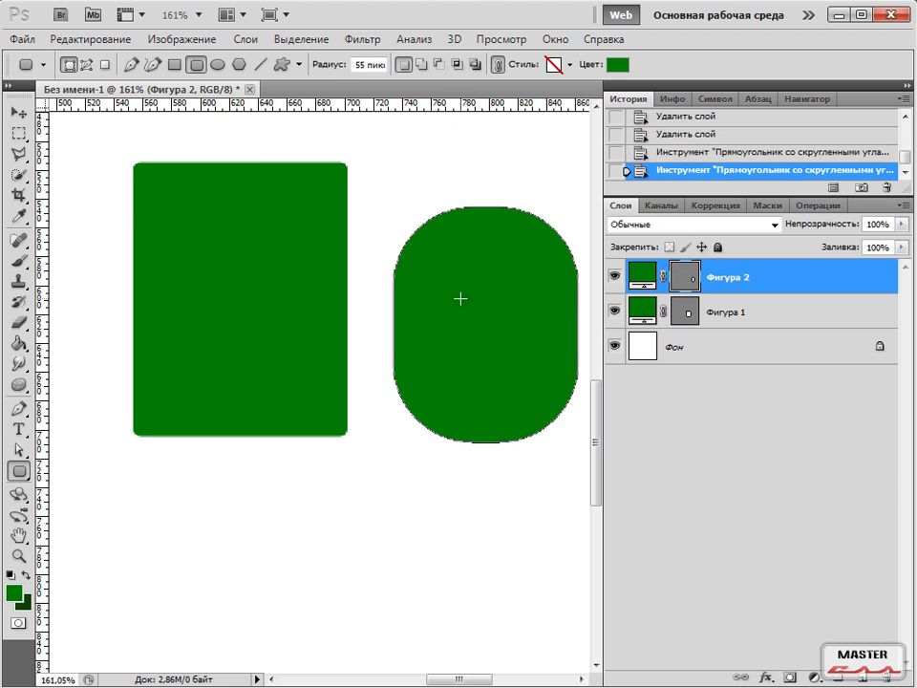
# Switch to the Ellipse tool and delete both rounded rectangle layers.
pyautogui.click(219, 65)
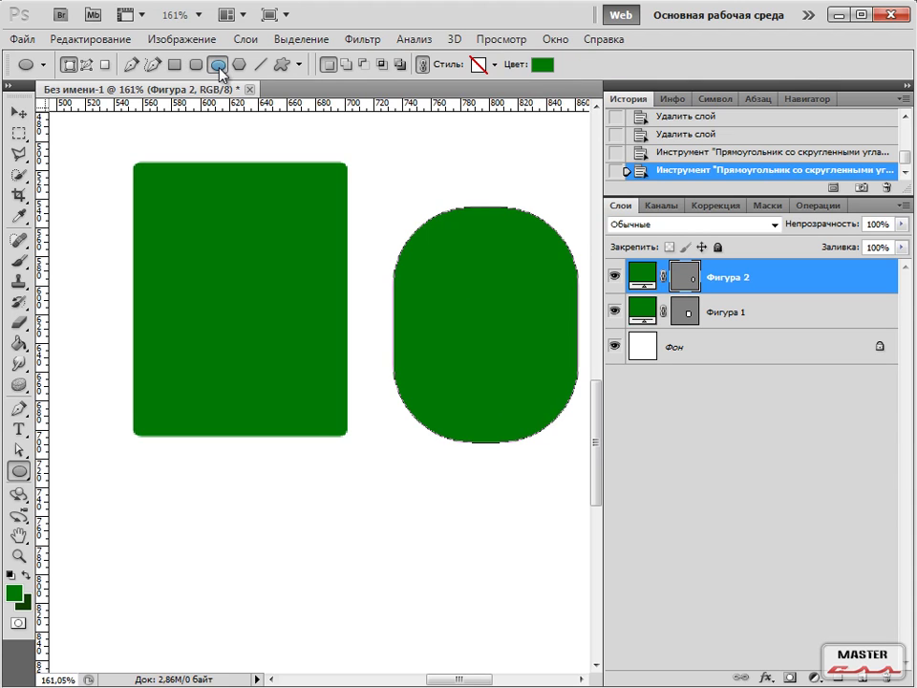
pyautogui.press('Delete')
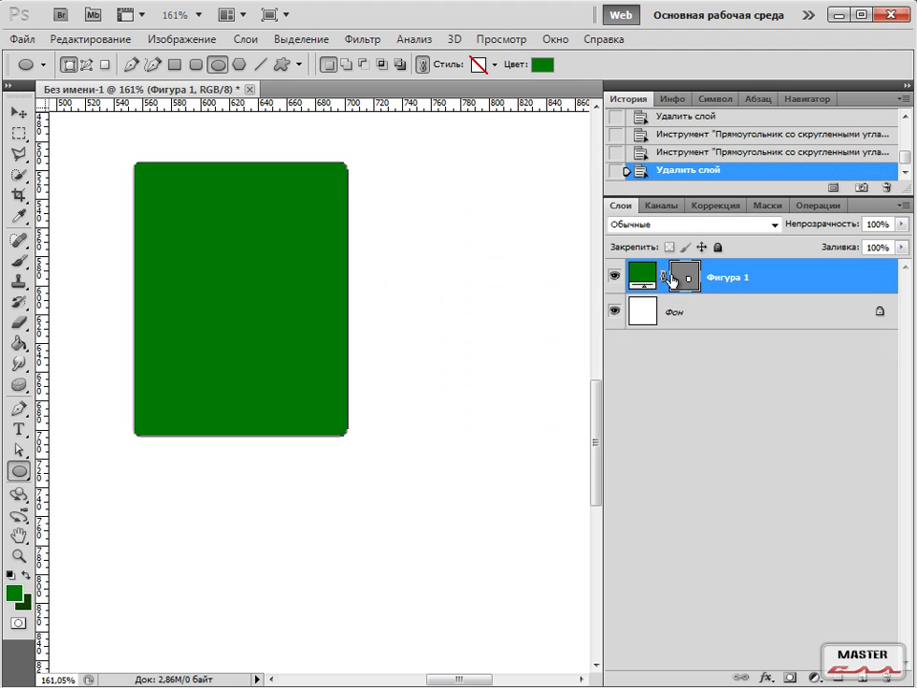
pyautogui.press('Delete')
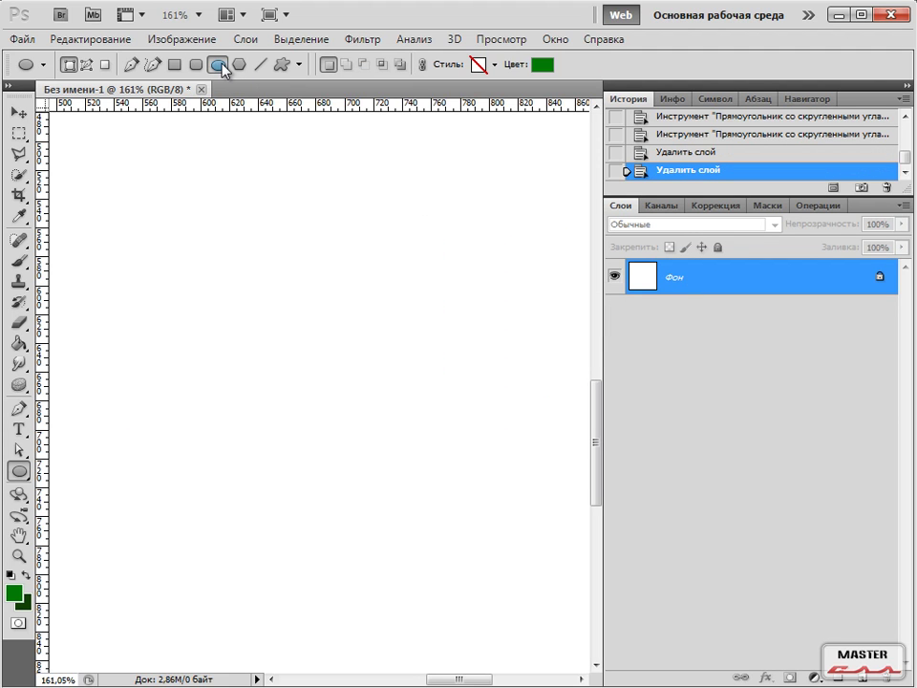
# Try the Ellipse tool's circle, fixed-size and proportional options, and return it to unconstrained.
pyautogui.click(299, 65)
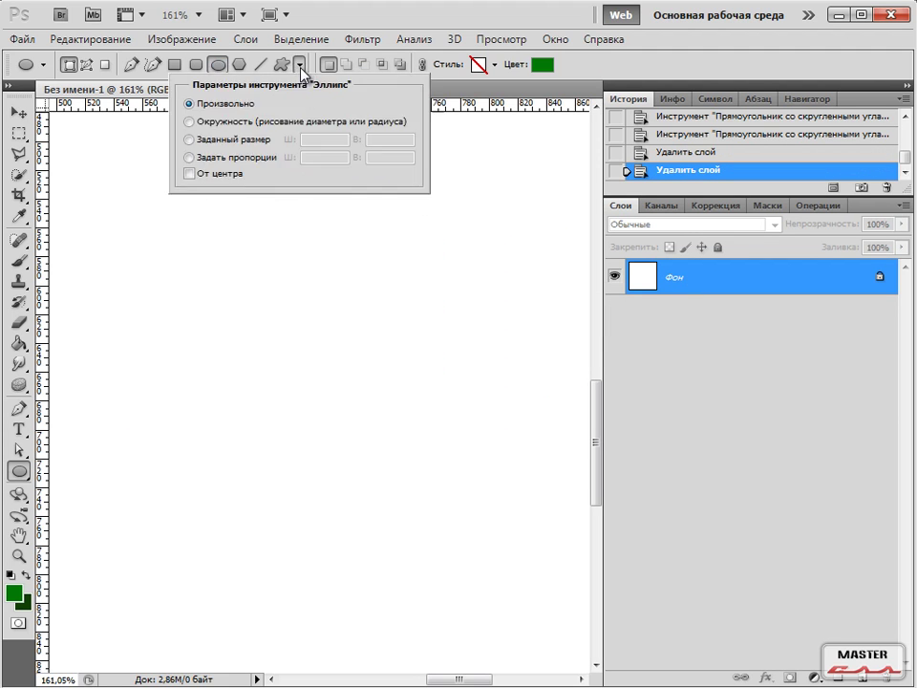
pyautogui.click(190, 123)
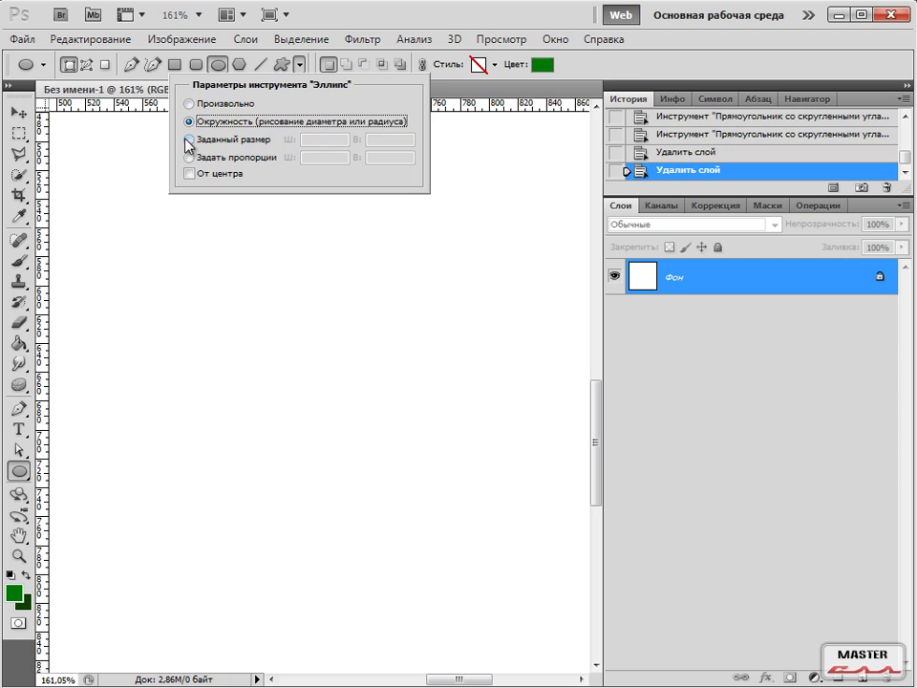
pyautogui.click(188, 139)
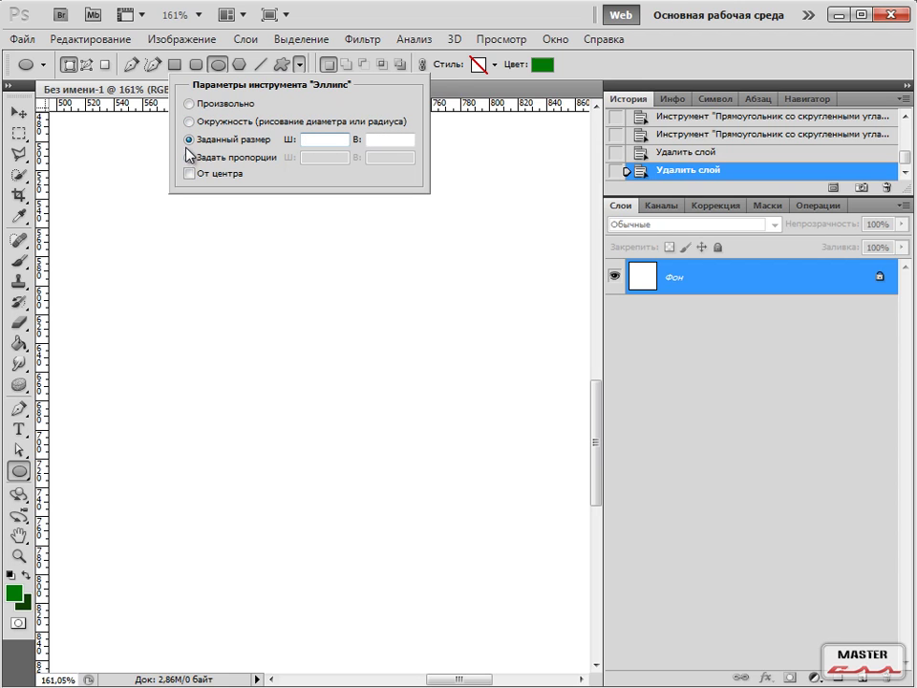
pyautogui.click(189, 158)
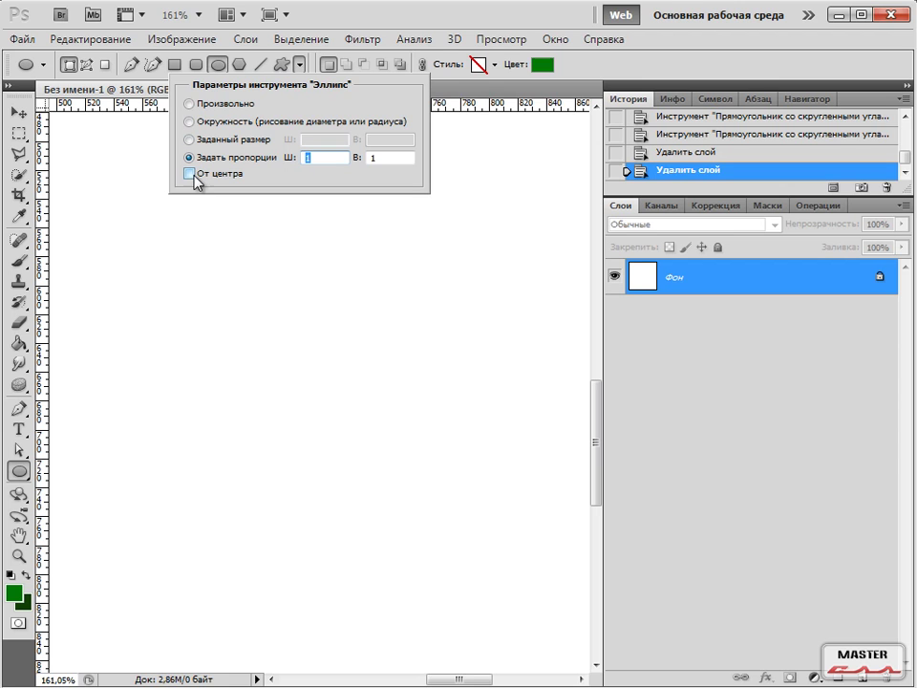
pyautogui.click(190, 103)
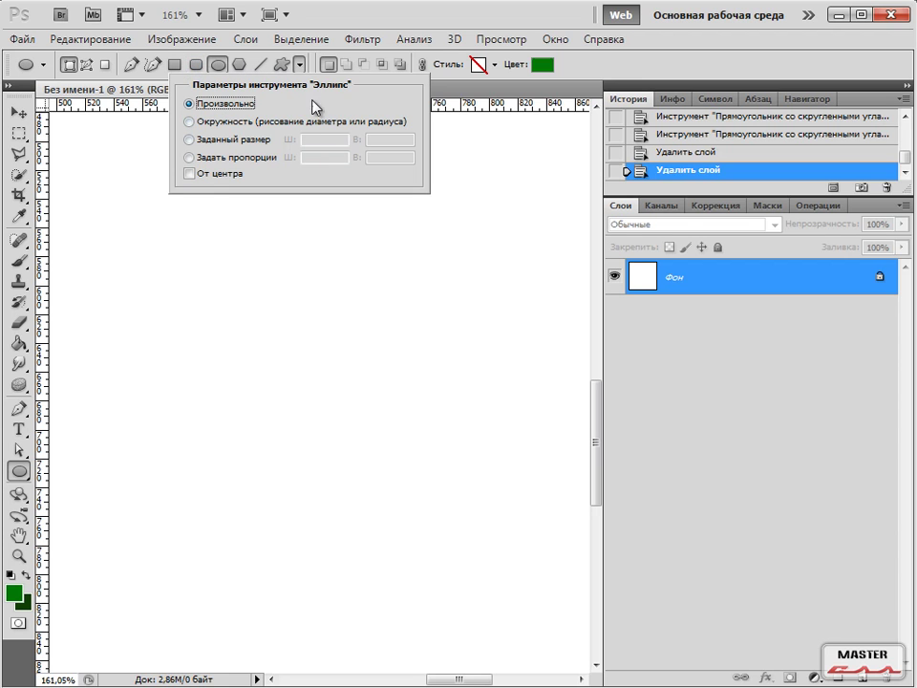
# Set the Polygon tool to 6 sides and draw a small green hexagon about 23 px wide near the canvas view's upper-left corner.
pyautogui.click(241, 64)
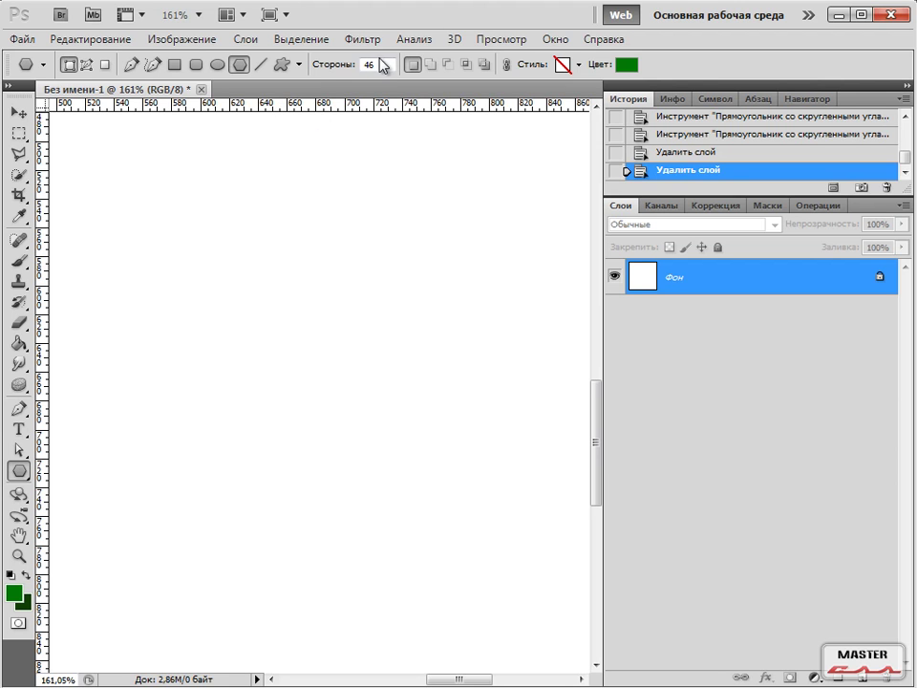
pyautogui.click(344, 70)
pyautogui.write('6')
pyautogui.click(299, 65)
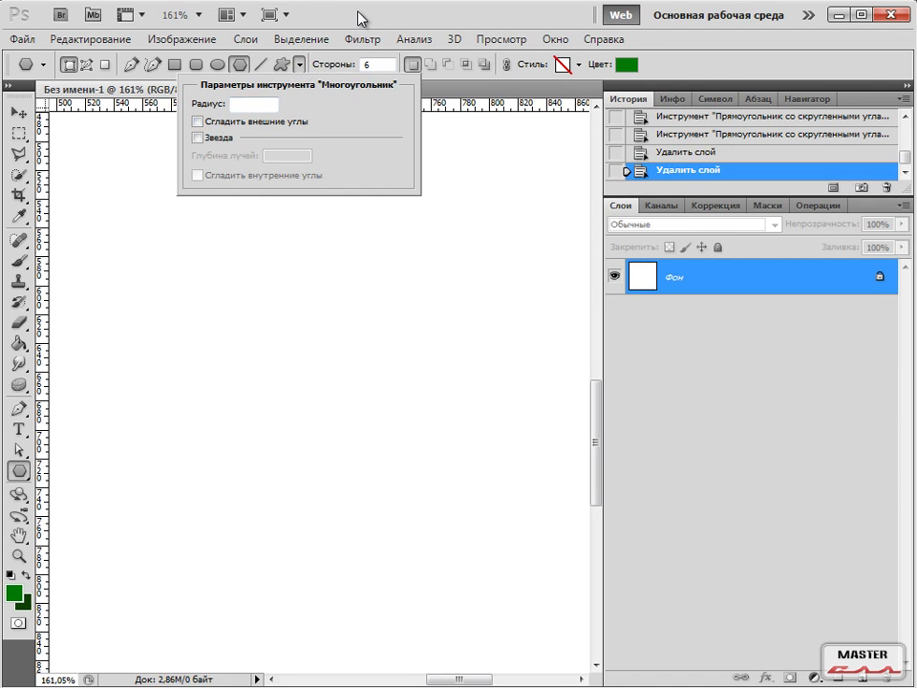
pyautogui.click(271, 12)
pyautogui.moveTo(81, 142)
pyautogui.mouseDown()
pyautogui.moveTo(174, 211)
pyautogui.moveTo(97, 132)
pyautogui.mouseUp()
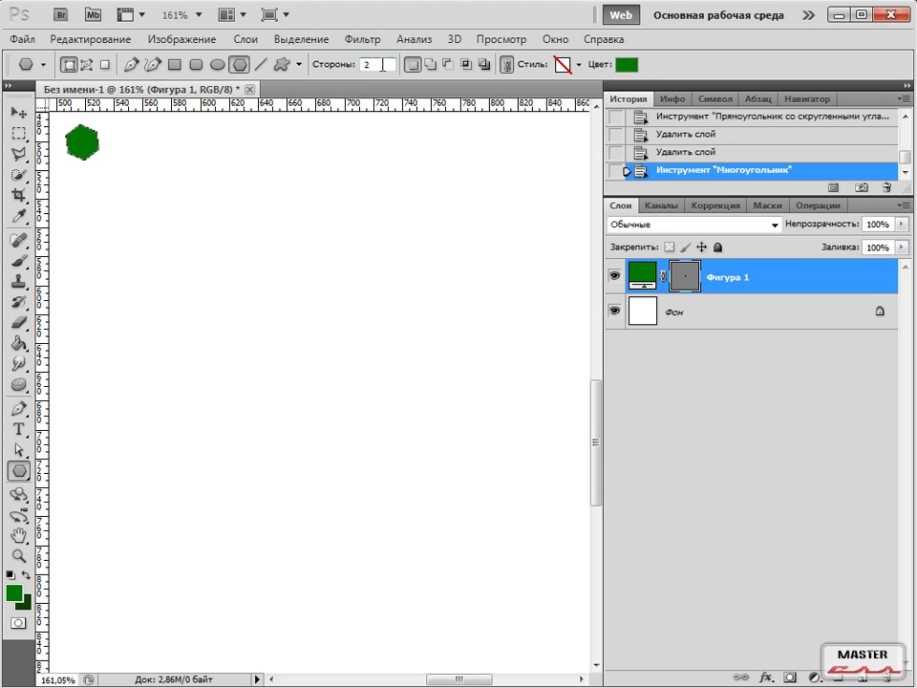
# Draw a green 27-sided polygon about 52 px wide beside the hexagon and select its layer again.
pyautogui.moveTo(166, 156); pyautogui.dragTo(202, 185)
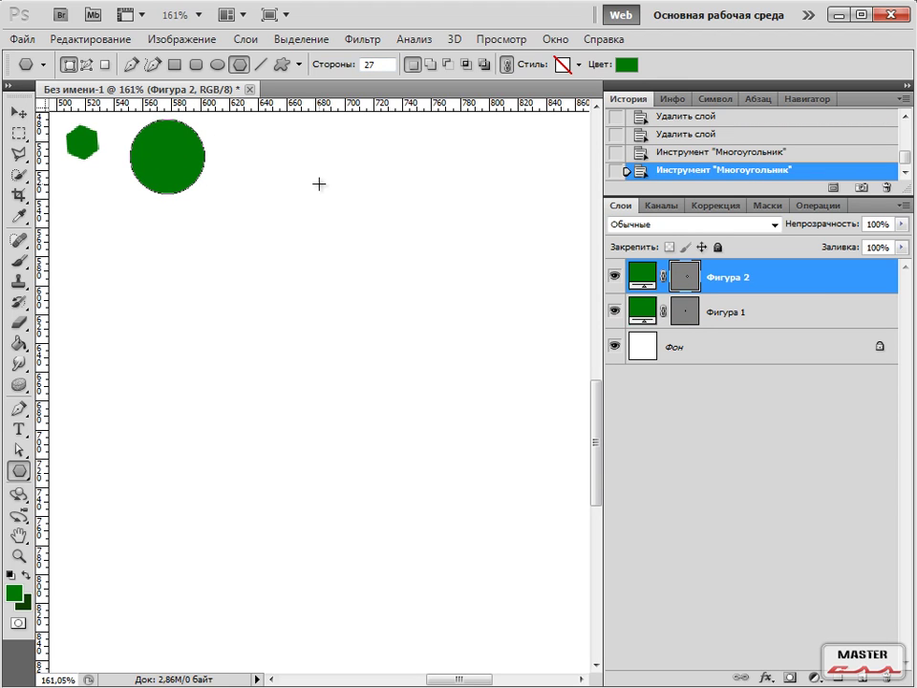
pyautogui.click(711, 305)
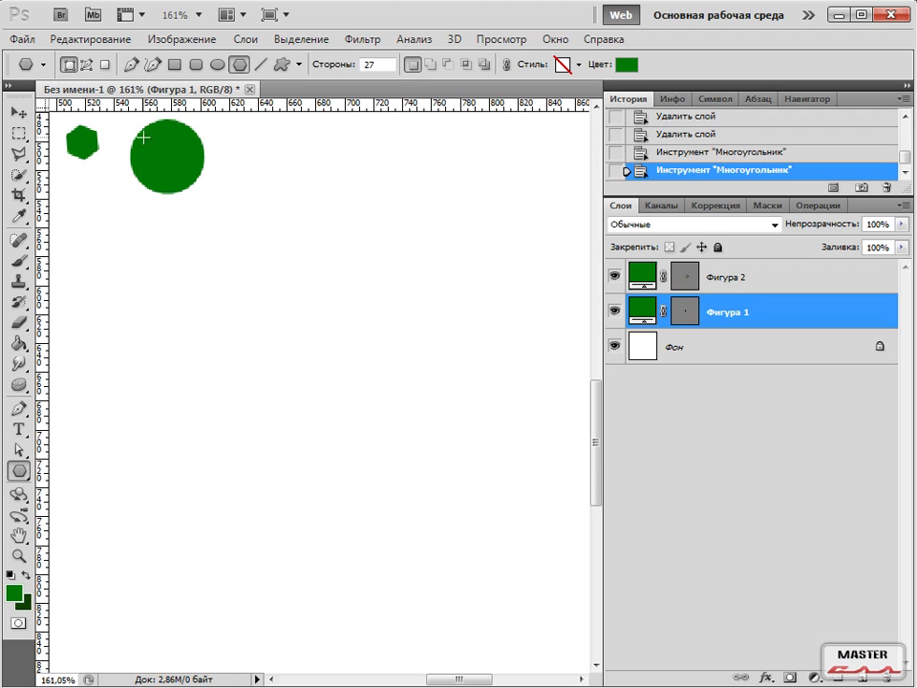
pyautogui.hotkey('ctrl', '-')
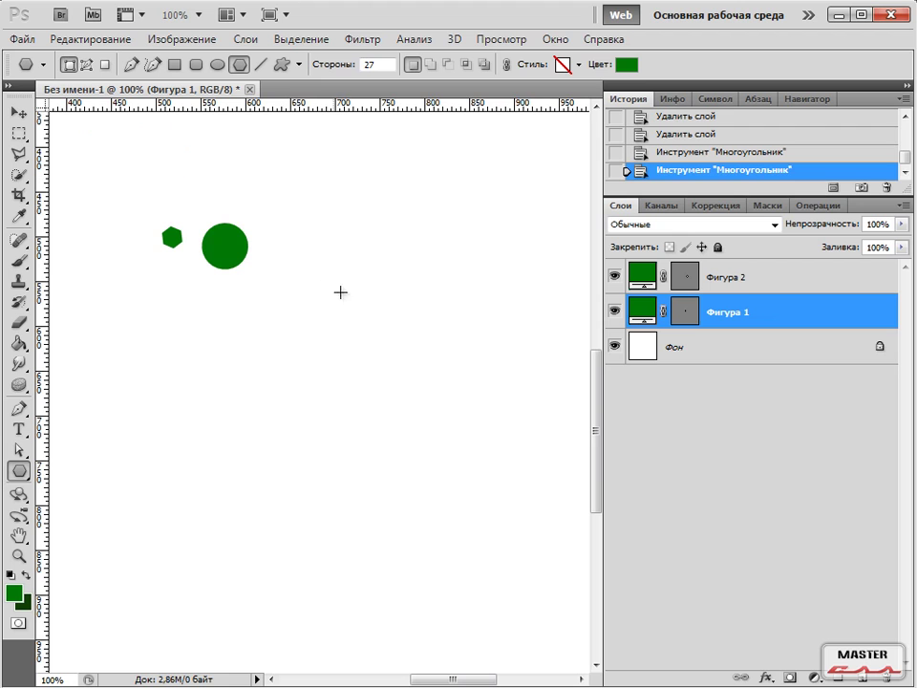
pyautogui.click(736, 286)
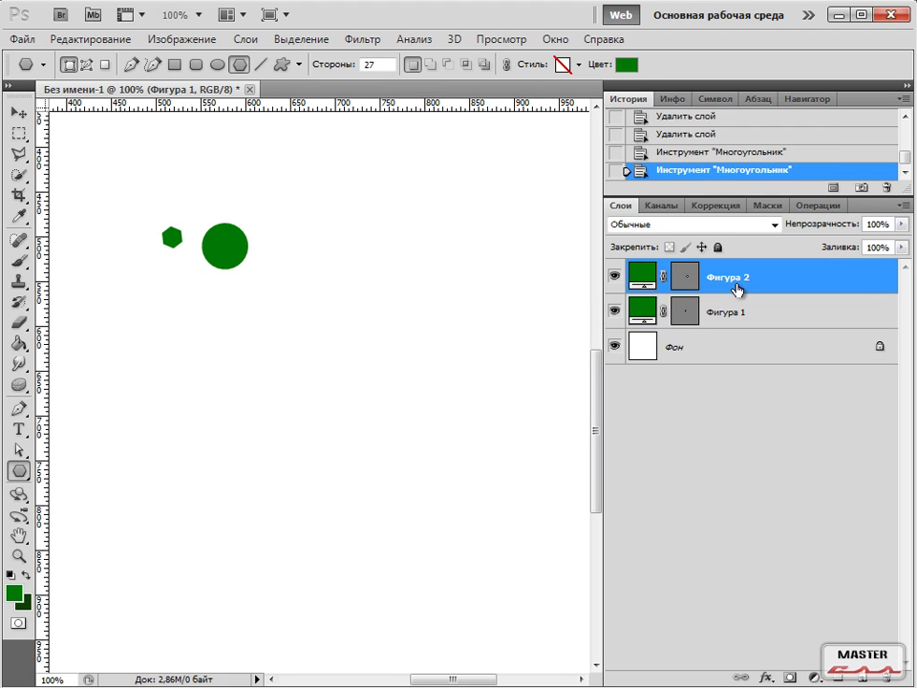
# Set the polygon radius to 50 px, draw a 27-sided polygon beside the existing shapes and delete its layer.
pyautogui.click(298, 65)
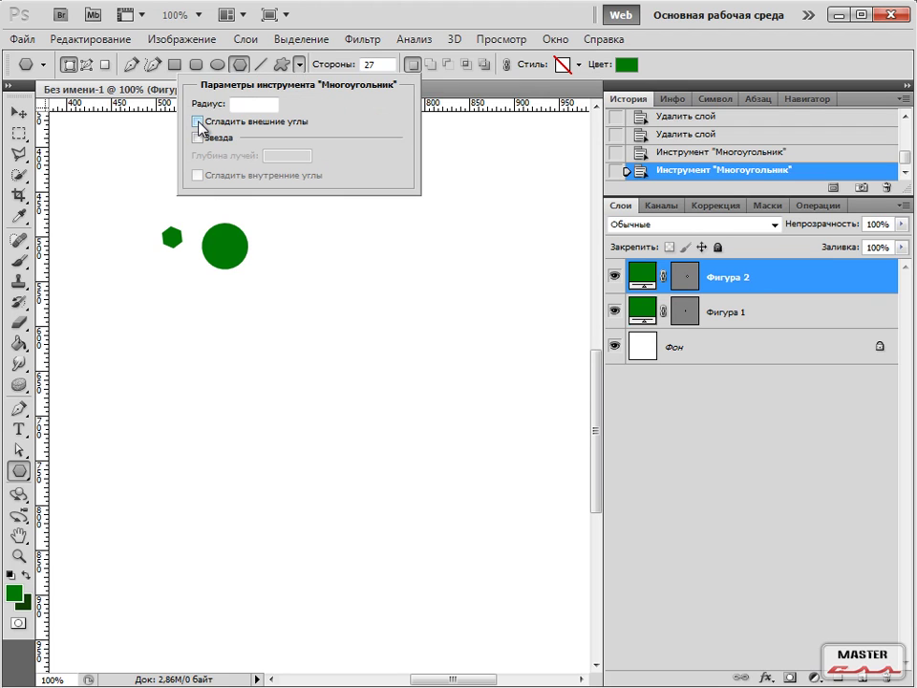
pyautogui.click(245, 105)
pyautogui.moveTo(334, 268); pyautogui.dragTo(407, 339)
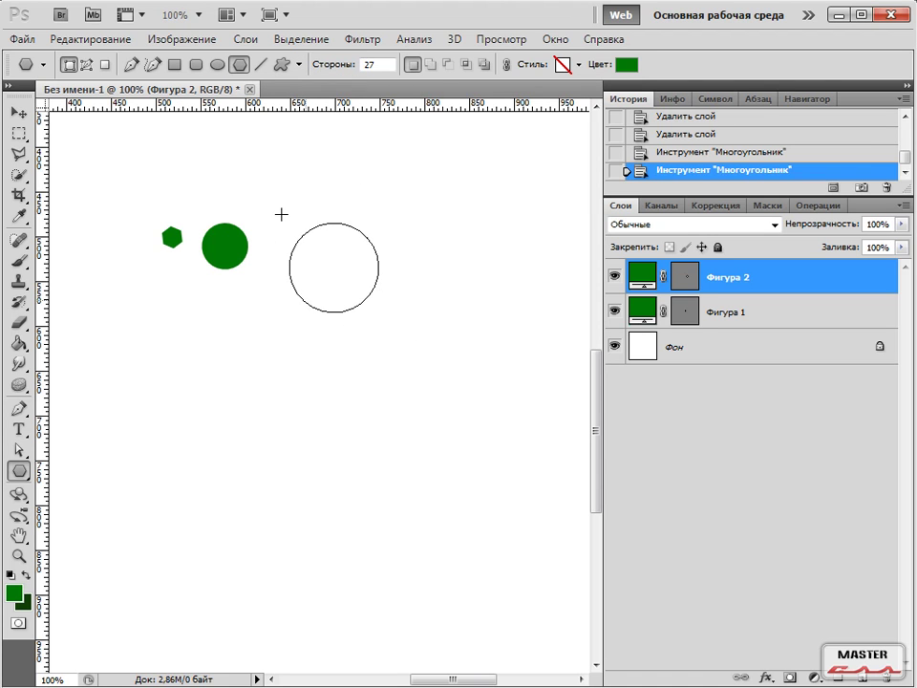
pyautogui.moveTo(437, 266); pyautogui.dragTo(423, 215)
pyautogui.press('Delete')
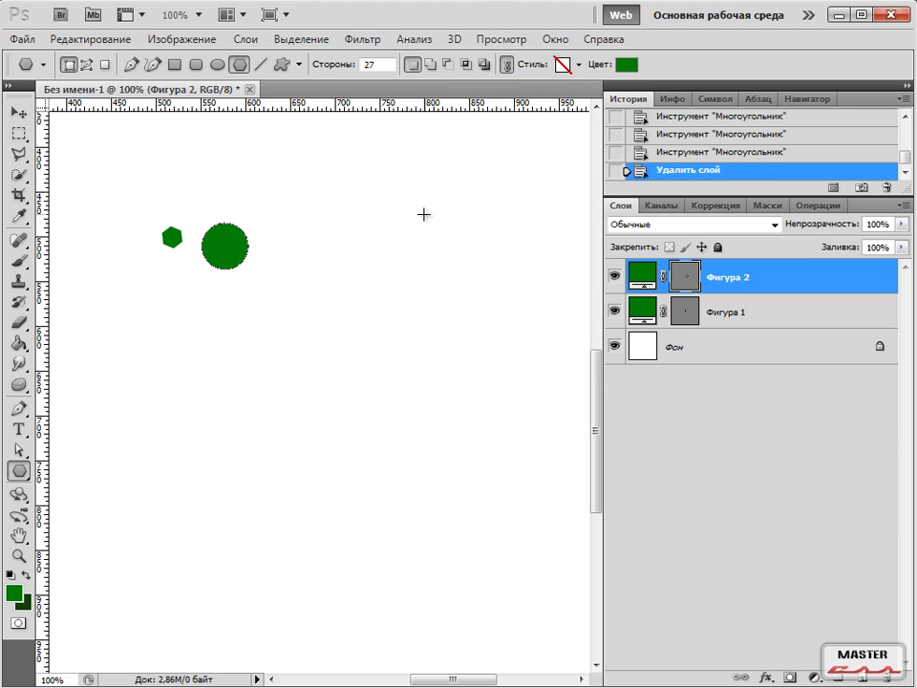
# Clear the polygon radius, enable smoothing of outer corners, draw a 27-sided polygon and delete its layer.
pyautogui.click(300, 64)
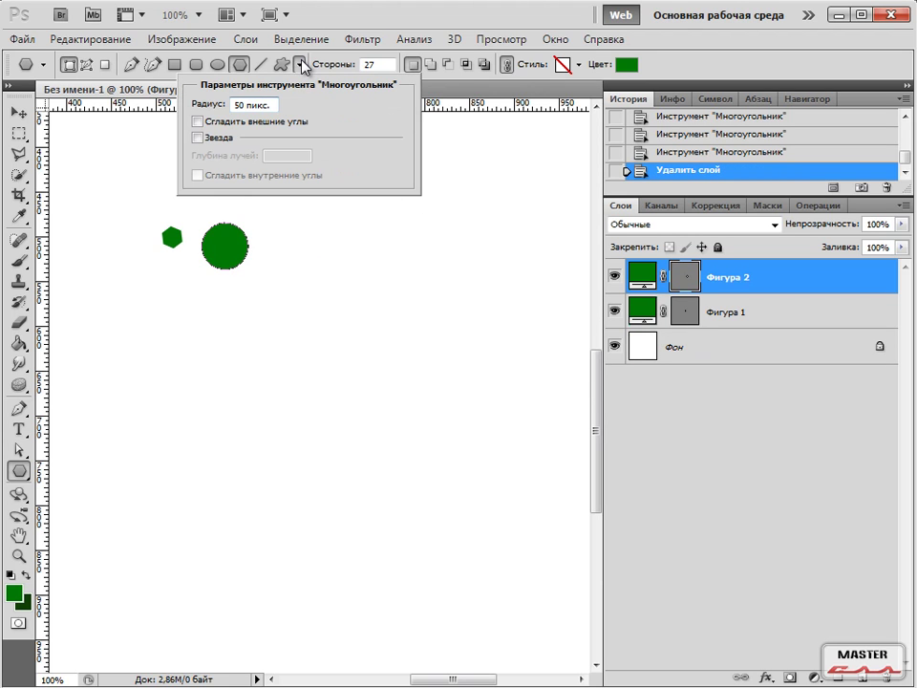
pyautogui.moveTo(276, 105); pyautogui.dragTo(216, 108)
pyautogui.press('BackSpace')
pyautogui.click(197, 121)
pyautogui.click(336, 227)
pyautogui.moveTo(337, 227); pyautogui.dragTo(386, 244)
pyautogui.press('Delete')
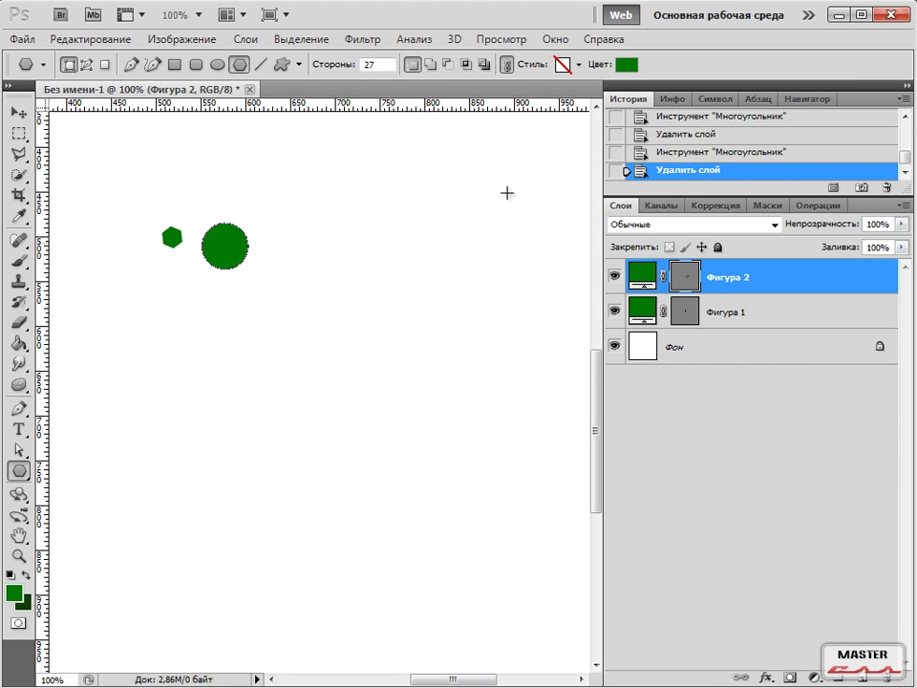
# Enable the Polygon tool's star option and turn off smoothing for both outer and inner corners.
pyautogui.click(299, 65)
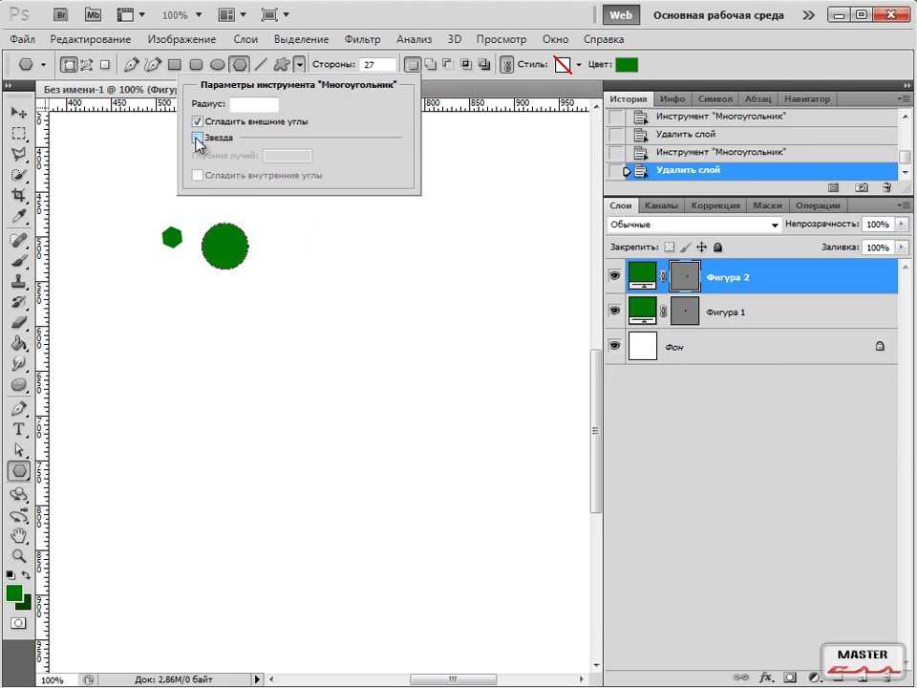
pyautogui.click(199, 138)
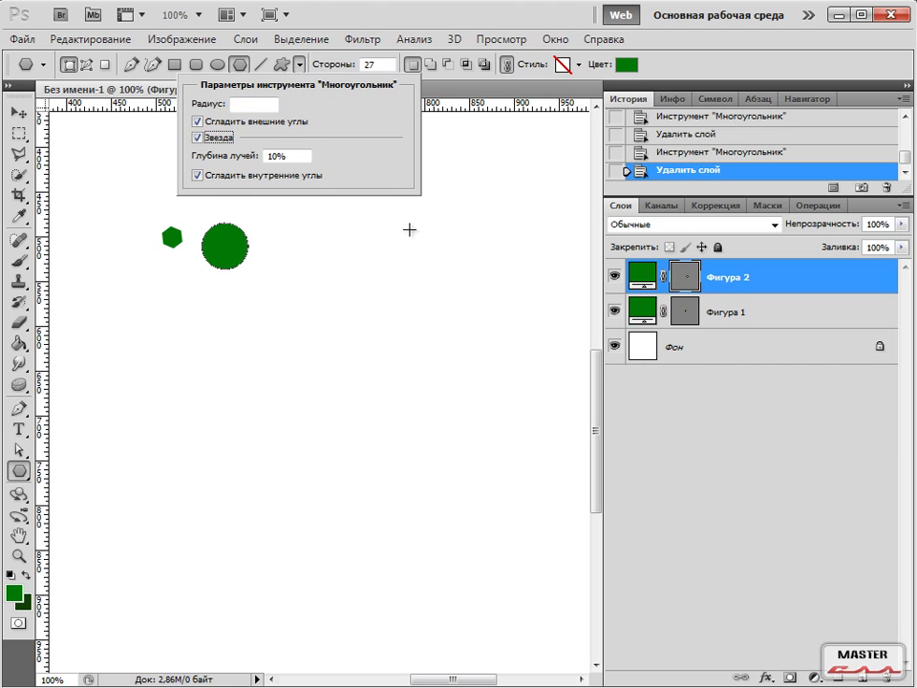
pyautogui.click(197, 122)
pyautogui.click(198, 175)
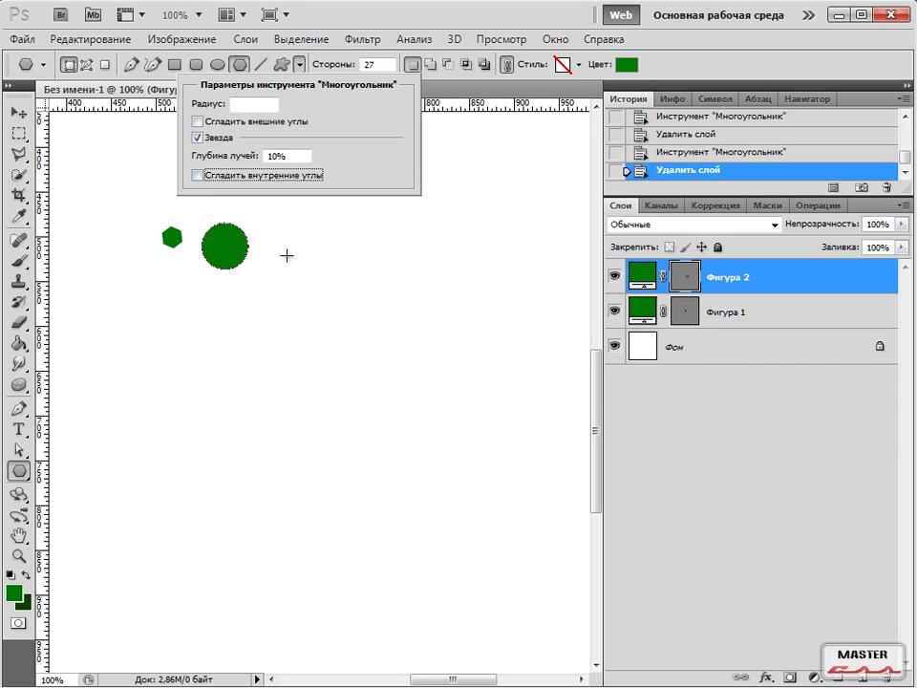
# Keep the star's ray depth at 10%, draw a 27-point star about 165 px wide beside the circle and select its layer.
pyautogui.click(273, 156)
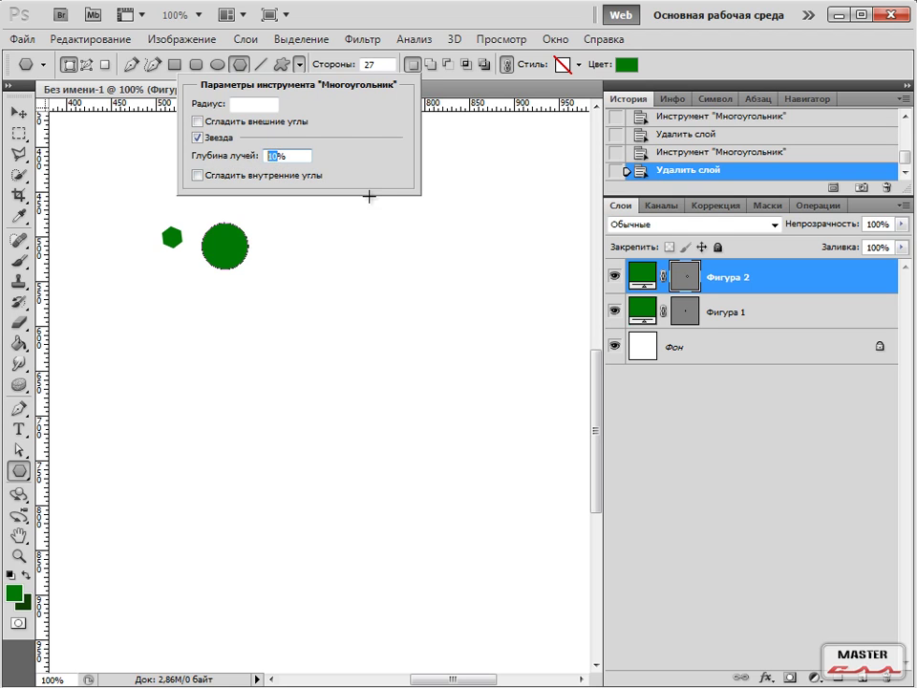
pyautogui.press('Return')
pyautogui.moveTo(335, 227); pyautogui.dragTo(385, 277)
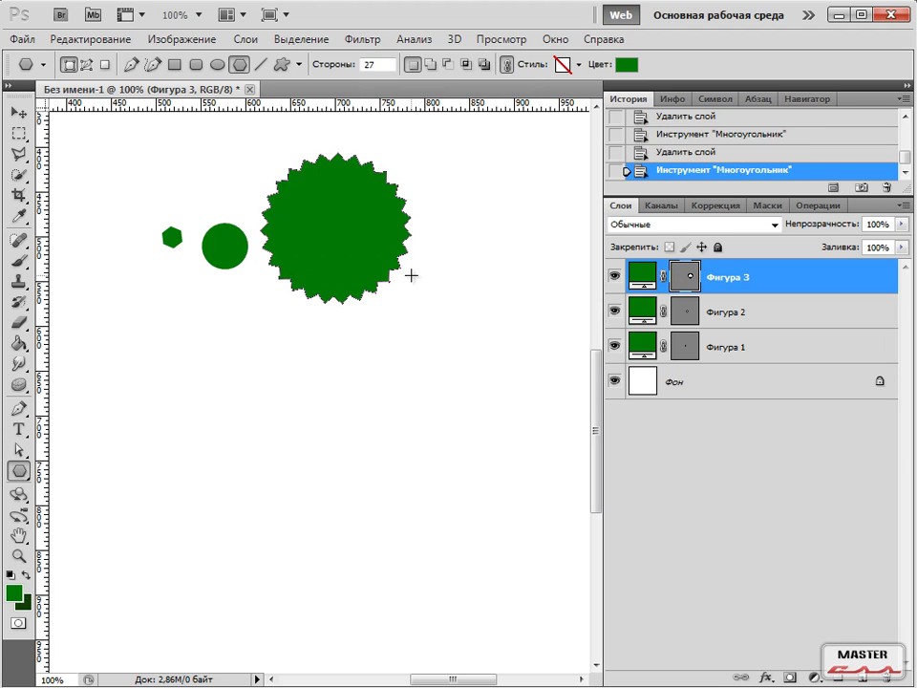
pyautogui.click(793, 315)
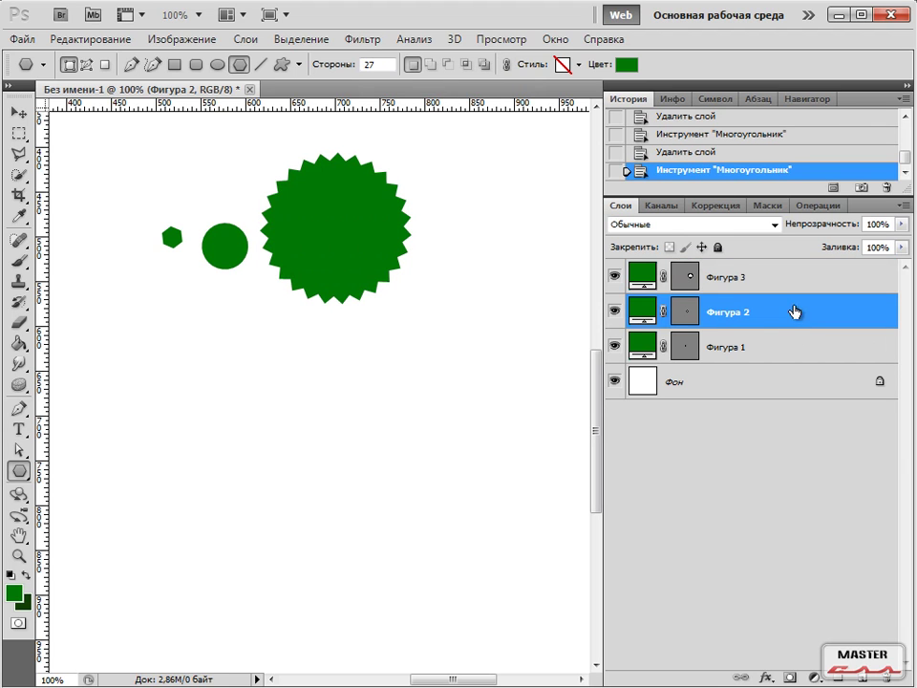
pyautogui.click(770, 284)
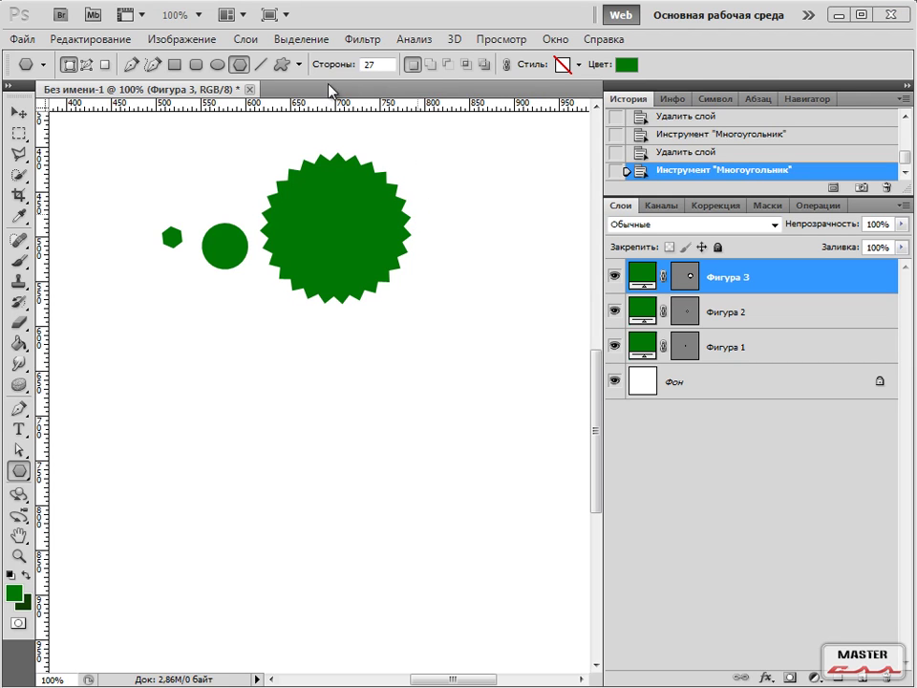
# Set the ray depth to 70%, draw a 27-ray star about 265 px wide below the other shapes and select its layer.
pyautogui.click(299, 64)
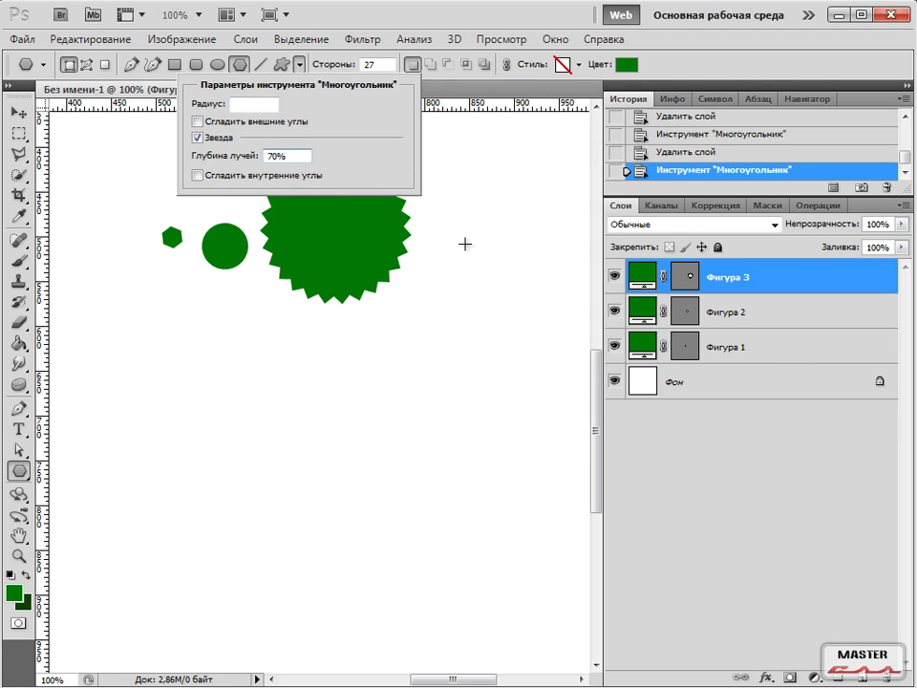
pyautogui.click(211, 418)
pyautogui.moveTo(211, 417); pyautogui.dragTo(313, 485)
pyautogui.click(692, 317)
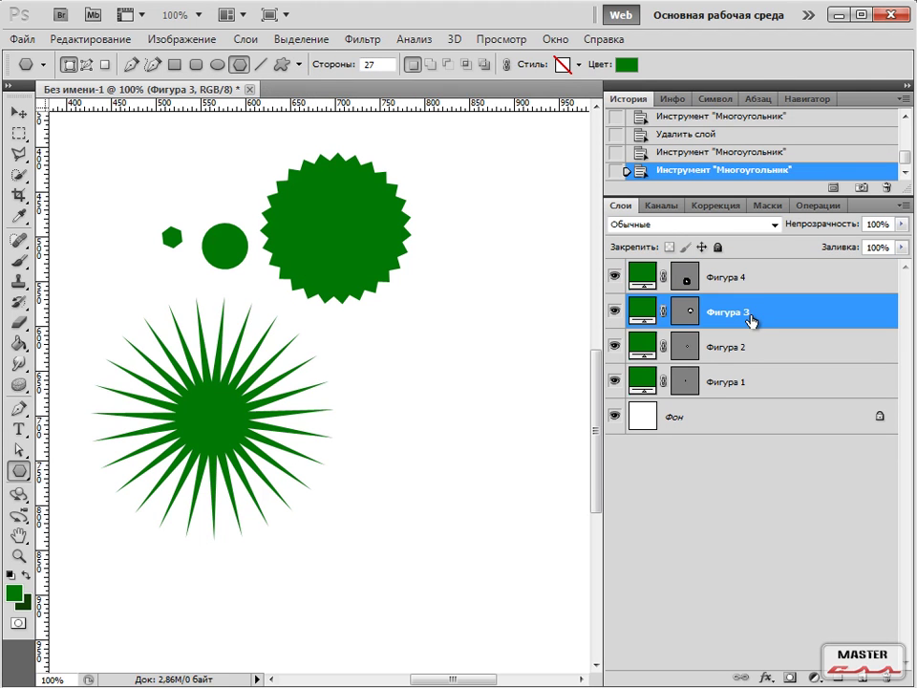
pyautogui.click(759, 283)
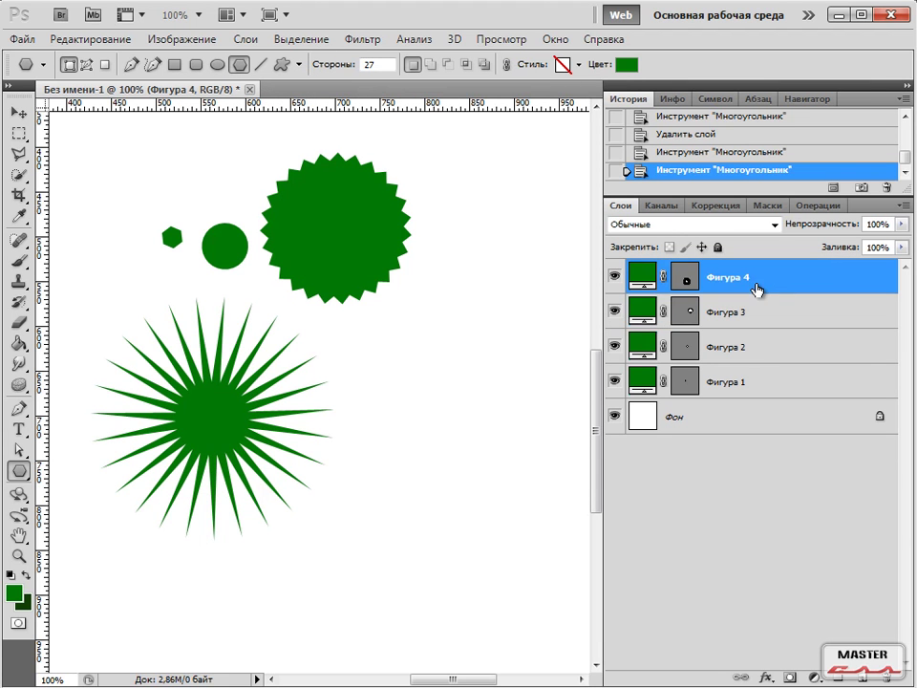
# Set the ray depth to 20%, enable smoothing of outer corners and draw a 27-point star about 235 px wide beside the long-rayed star.
pyautogui.click(299, 64)
pyautogui.moveTo(274, 156); pyautogui.dragTo(268, 155)
pyautogui.press('Return')
pyautogui.click(197, 122)
pyautogui.moveTo(413, 355); pyautogui.dragTo(500, 442)
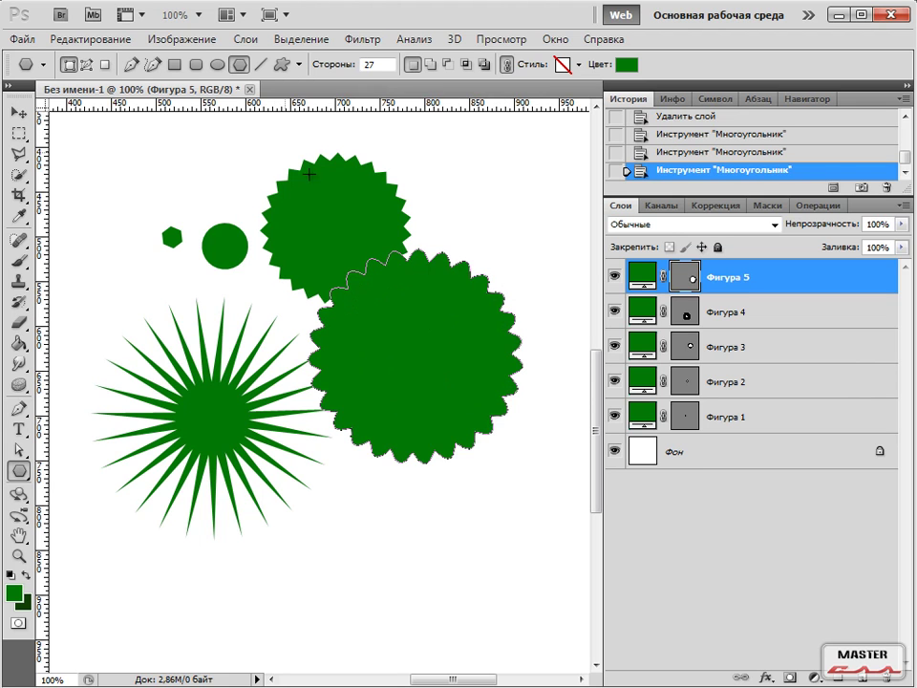
# Enable smoothing of inner corners and draw a 27-point star about 330 px wide covering the hexagon.
pyautogui.click(299, 64)
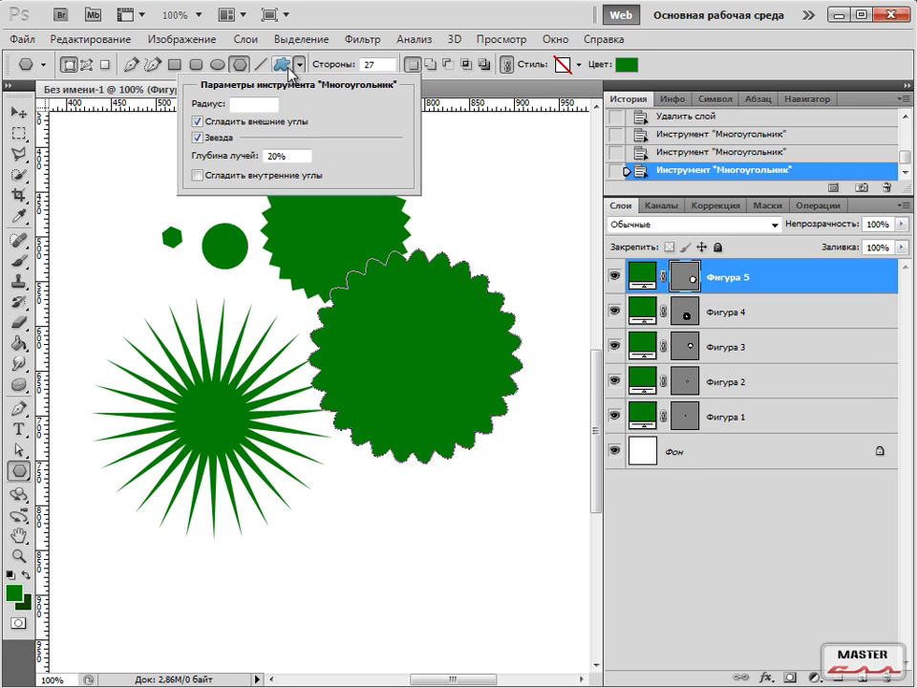
pyautogui.click(196, 176)
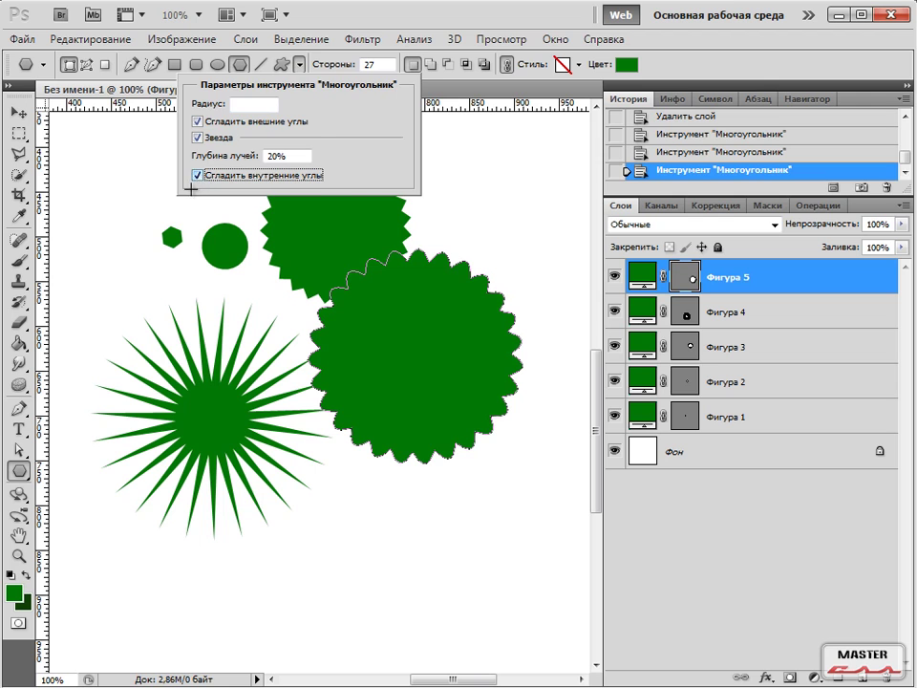
pyautogui.moveTo(90, 160); pyautogui.dragTo(209, 256)
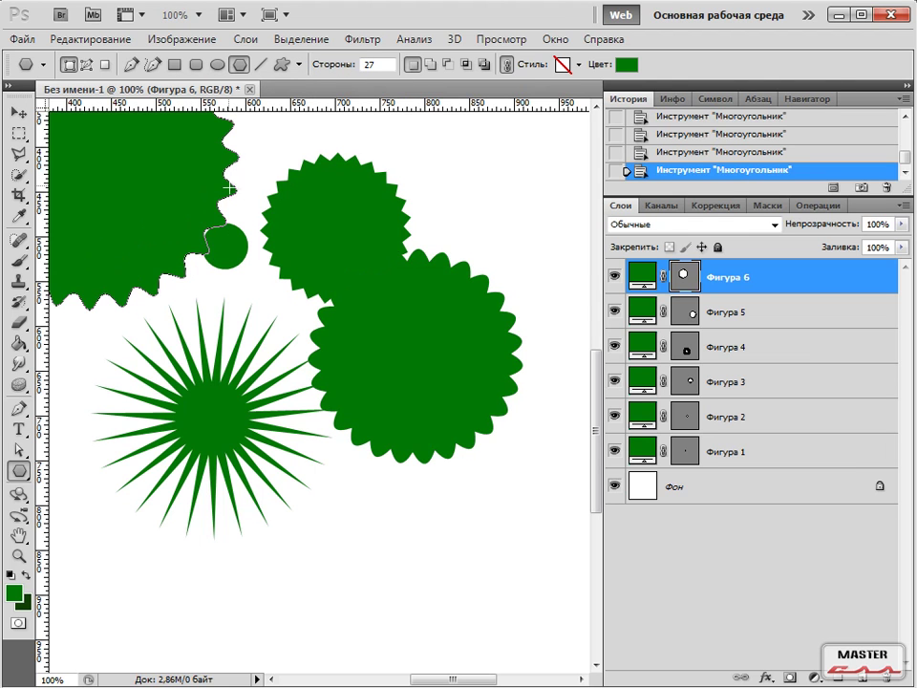
pyautogui.moveTo(272, 199); pyautogui.dragTo(286, 192)
pyautogui.moveTo(406, 258)
pyautogui.mouseDown()
pyautogui.moveTo(424, 252)
pyautogui.moveTo(437, 263)
pyautogui.mouseUp()
pyautogui.press('Escape')
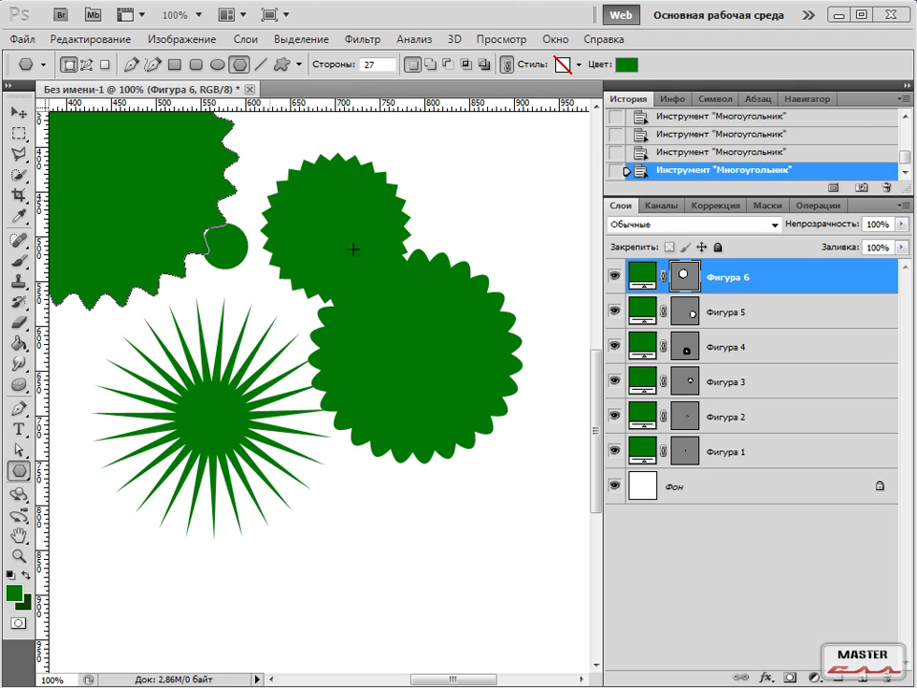
# Delete all six shape layers, leaving only the background layer.
pyautogui.moveTo(286, 89); pyautogui.dragTo(299, 85)
pyautogui.moveTo(745, 312); pyautogui.dragTo(735, 286)
pyautogui.click(734, 285)
pyautogui.press('Delete')
pyautogui.press('Delete')
pyautogui.press('Delete')
pyautogui.press('Delete')
pyautogui.press('Delete')
pyautogui.press('Delete')
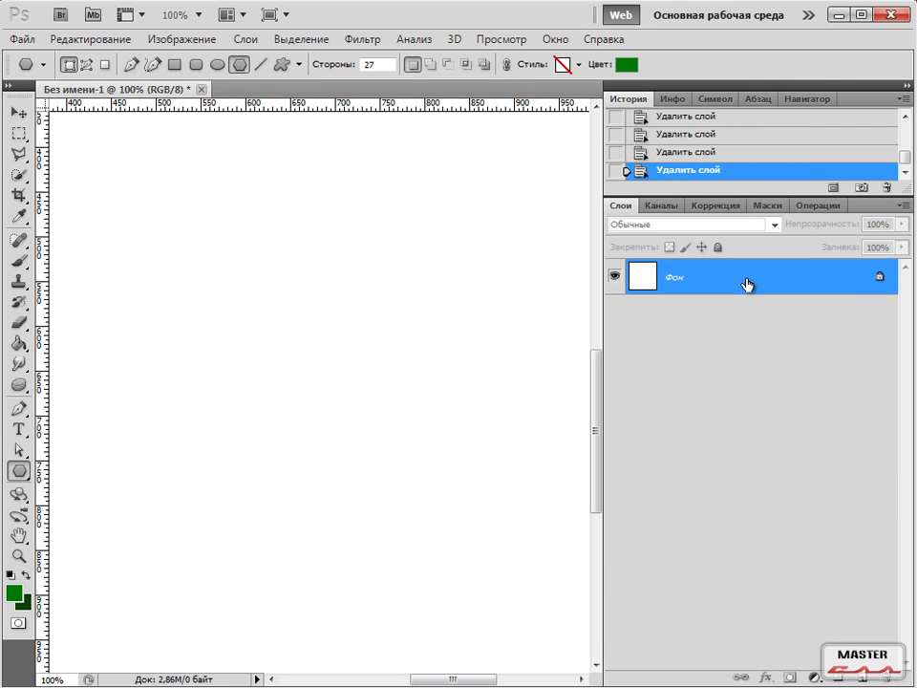
# Switch to the Line tool and turn off its start and end arrowheads.
pyautogui.click(258, 64)
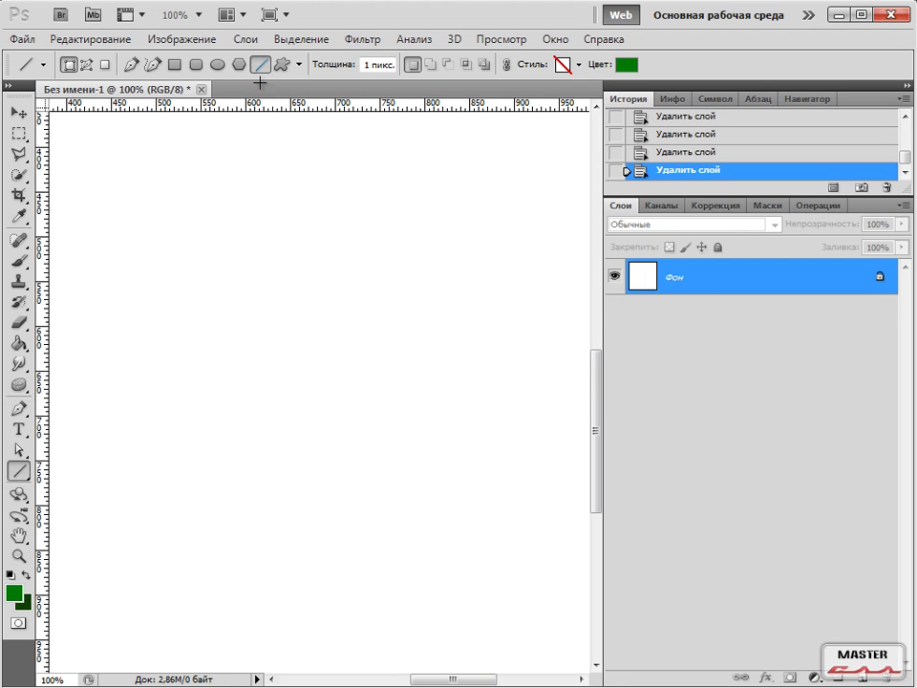
pyautogui.click(300, 64)
pyautogui.click(254, 102)
pyautogui.click(306, 102)
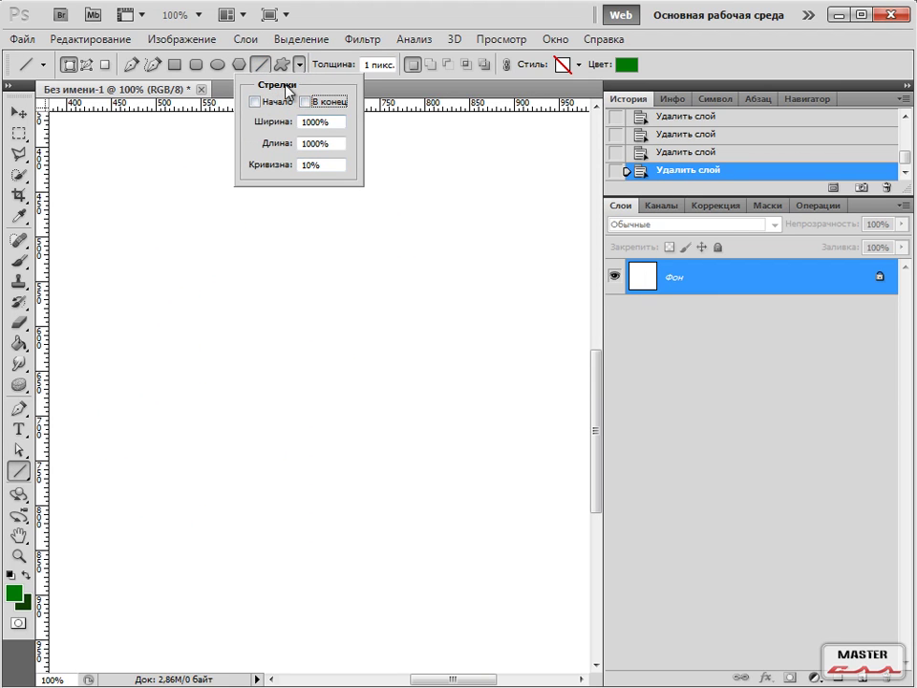
pyautogui.click(338, 17)
# Draw a nearly horizontal 1 px line about 300 px long on the blank canvas and select its layer.
pyautogui.moveTo(121, 164); pyautogui.dragTo(382, 164)
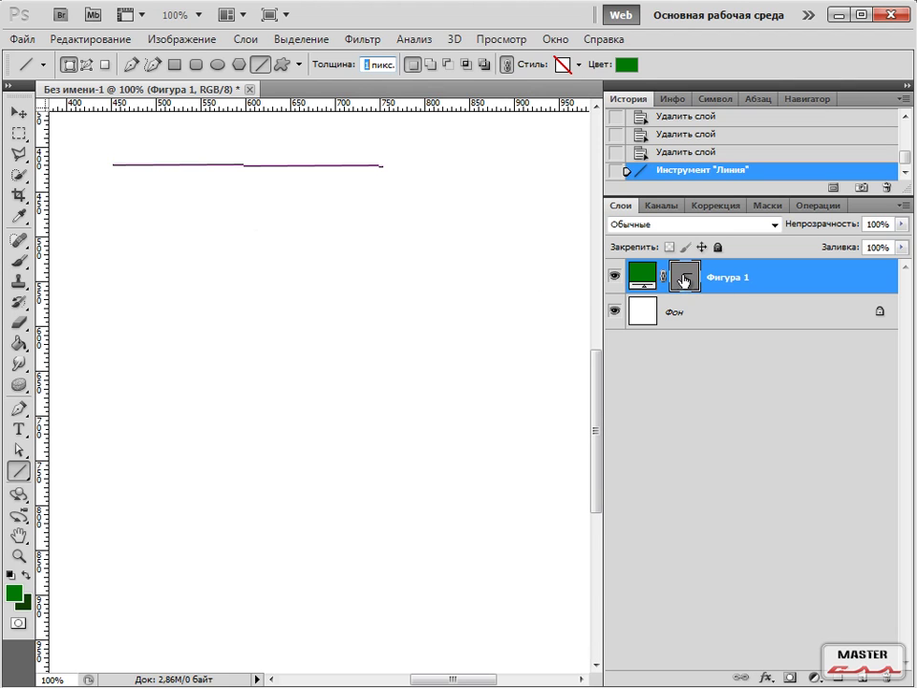
pyautogui.click(688, 311)
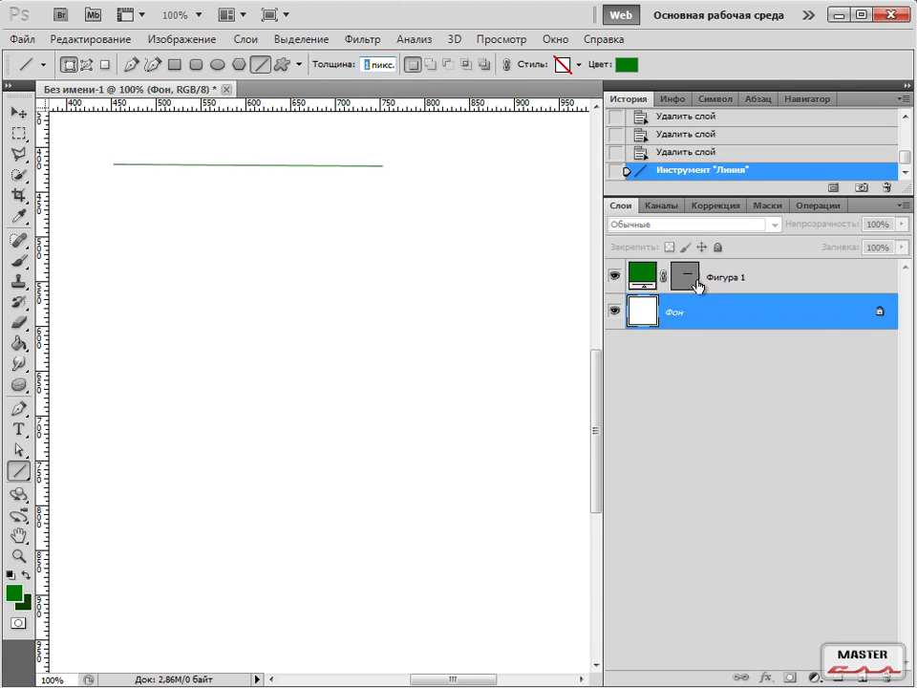
pyautogui.click(721, 288)
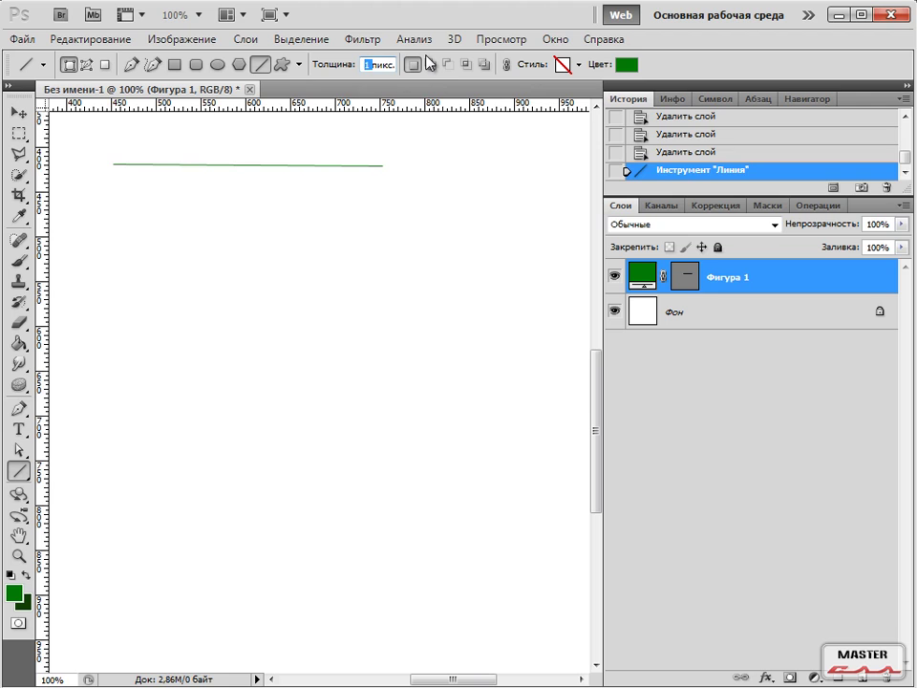
# Set the line thickness to 3 px, draw a line about 325 px long below the first one and select the first line's layer.
pyautogui.press('BackSpace')
pyautogui.write('3')
pyautogui.moveTo(108, 210); pyautogui.dragTo(401, 211)
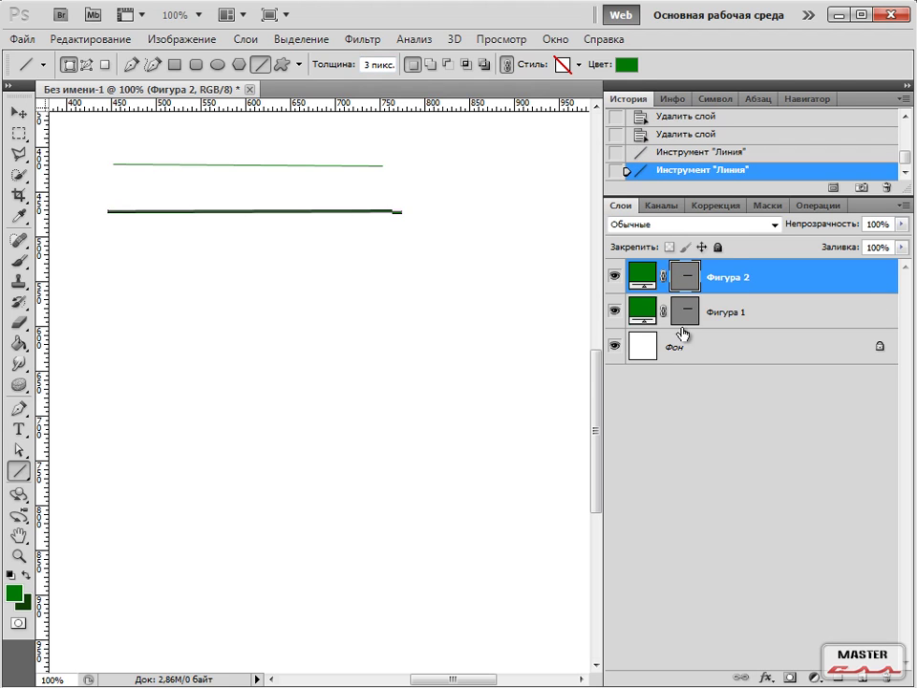
pyautogui.click(682, 315)
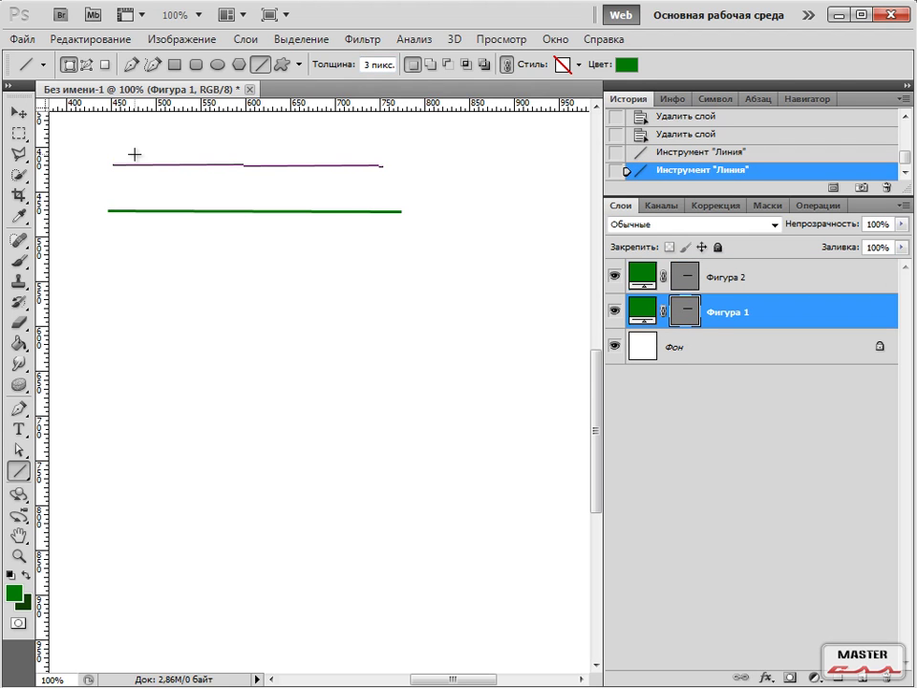
# Enable start and end arrowheads, draw a double-headed arrow about 375 px long below the lines and select its layer.
pyautogui.click(300, 65)
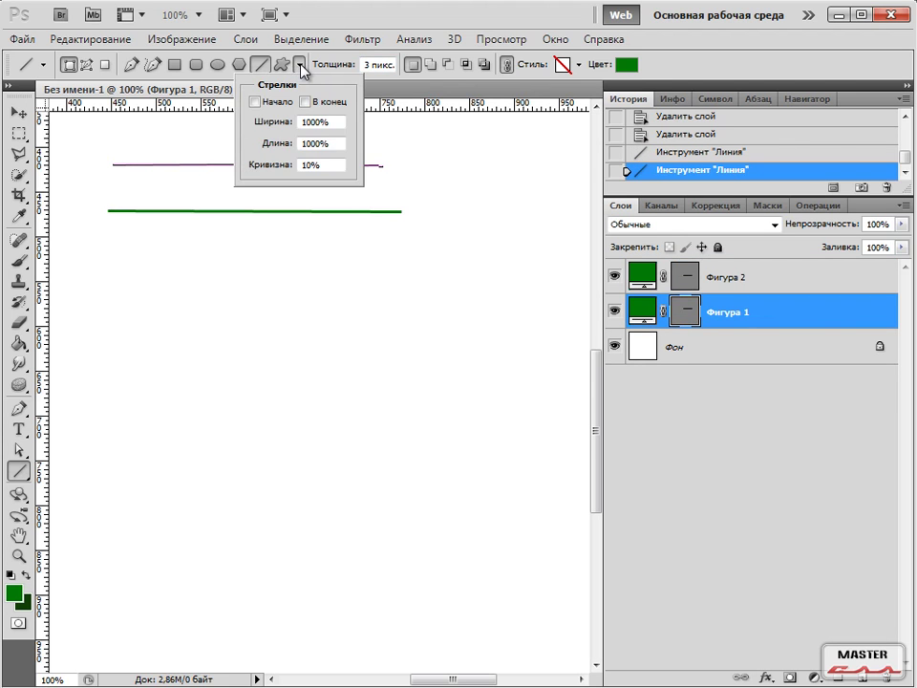
pyautogui.click(254, 101)
pyautogui.click(304, 101)
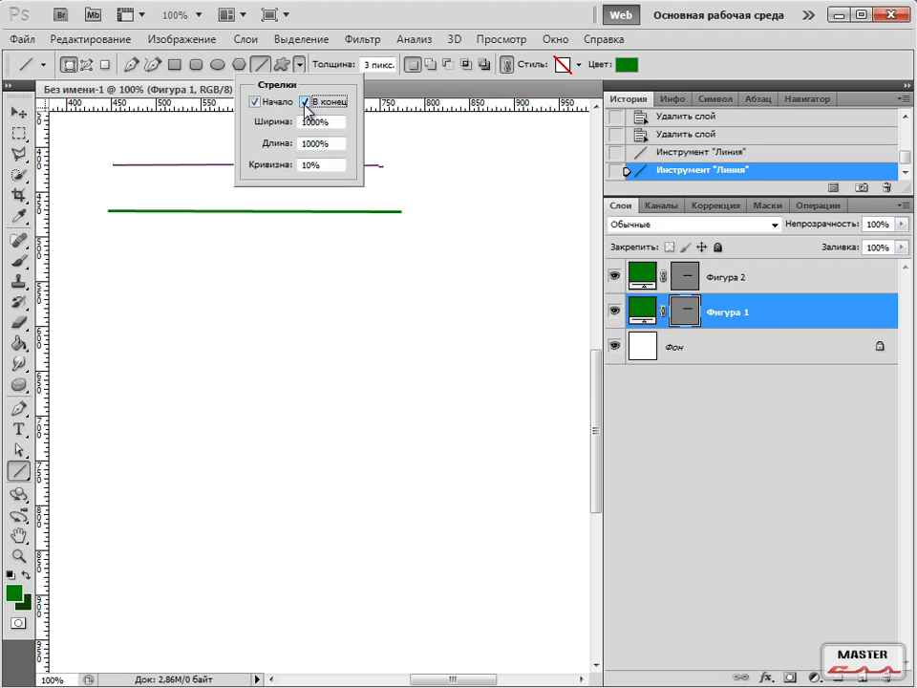
pyautogui.click(108, 288)
pyautogui.moveTo(111, 290); pyautogui.dragTo(446, 291)
pyautogui.click(680, 341)
pyautogui.click(675, 317)
# Draw a double-headed arrow about 295 px long with 500% head width and length, and below it an end-only arrow about 145 px long.
pyautogui.click(299, 64)
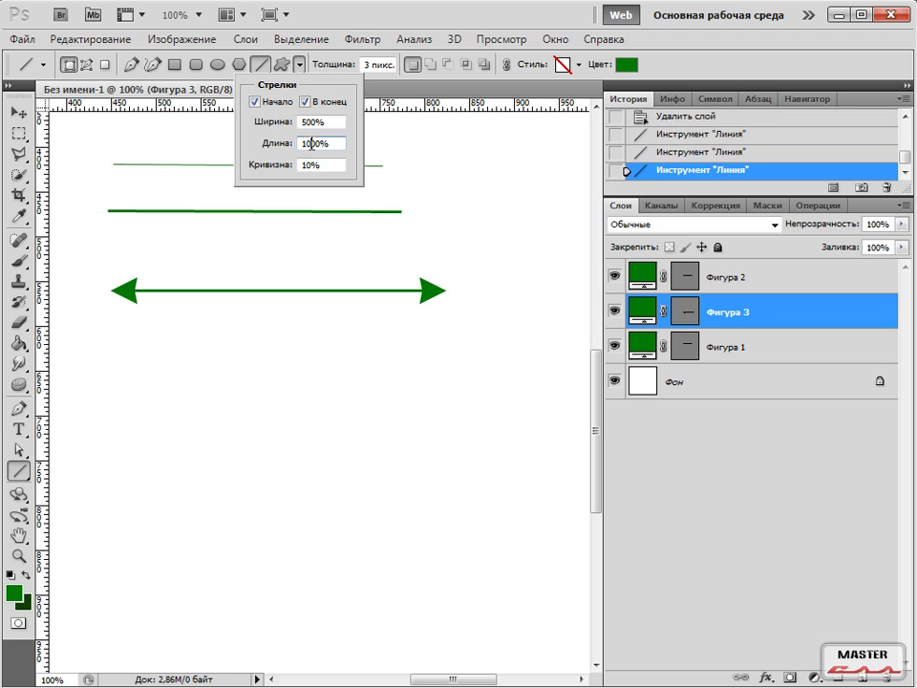
pyautogui.moveTo(154, 352); pyautogui.dragTo(419, 352)
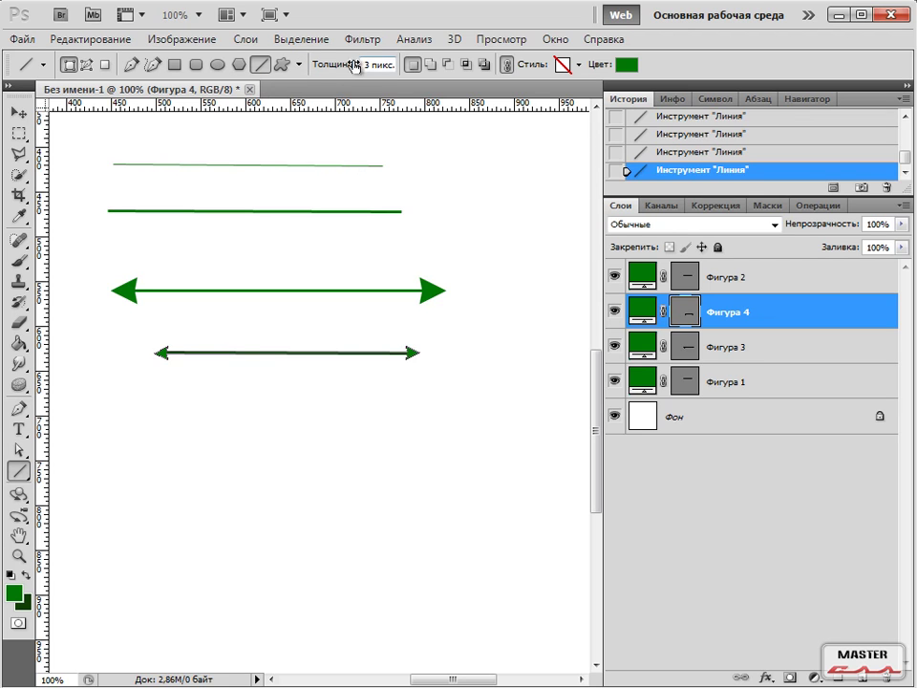
pyautogui.click(299, 64)
pyautogui.click(254, 101)
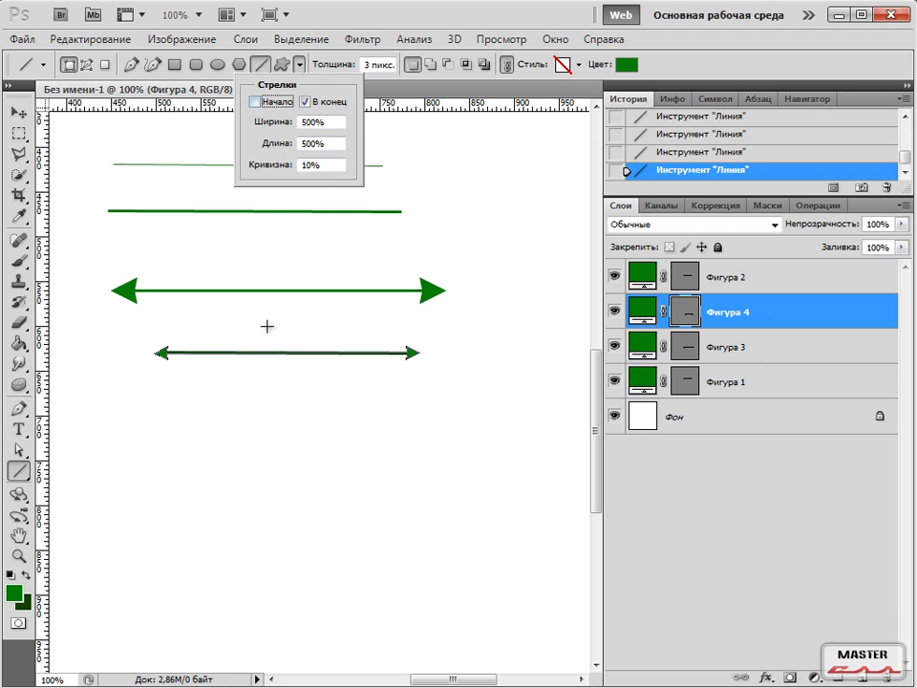
pyautogui.moveTo(192, 391); pyautogui.dragTo(322, 391)
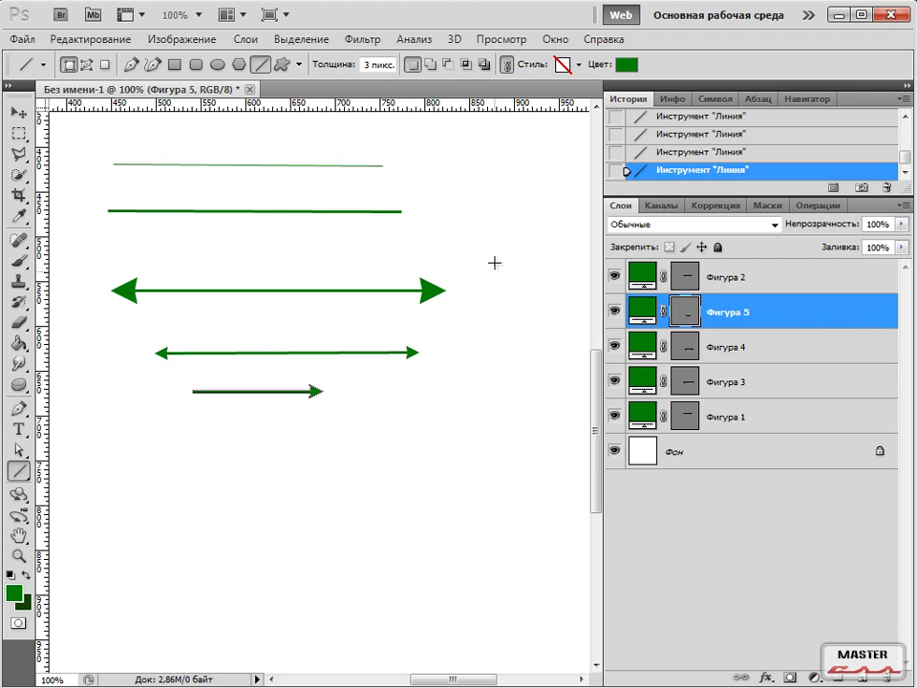
# Enable only the start arrowhead, remove the trial line and draw an arrow about 145 px long below the end-only arrow.
pyautogui.click(299, 64)
pyautogui.click(305, 101)
pyautogui.click(254, 101)
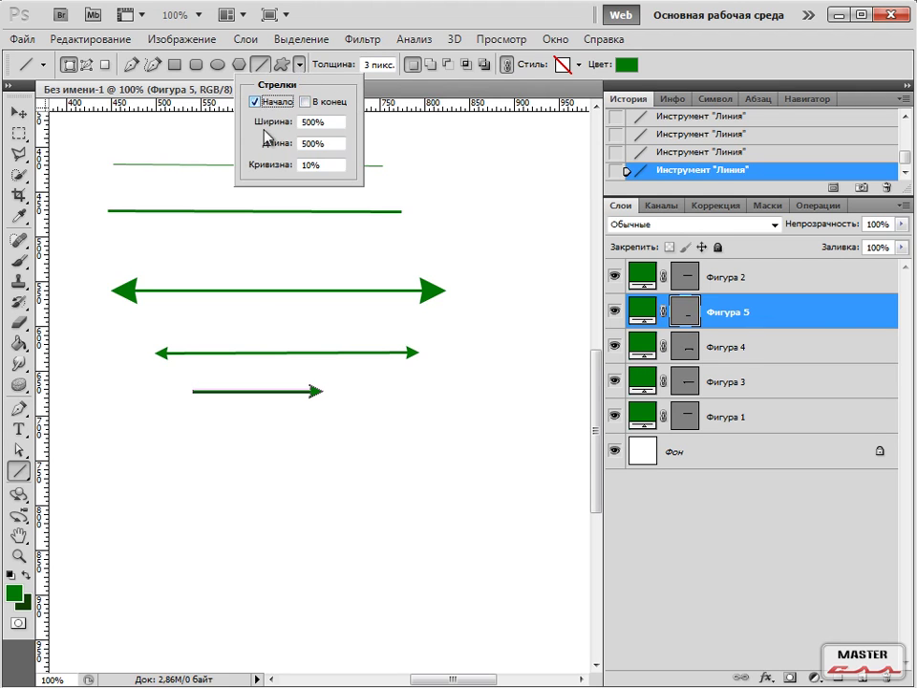
pyautogui.moveTo(296, 428)
pyautogui.mouseDown()
pyautogui.moveTo(200, 427)
pyautogui.moveTo(313, 432)
pyautogui.mouseUp()
pyautogui.press('Delete')
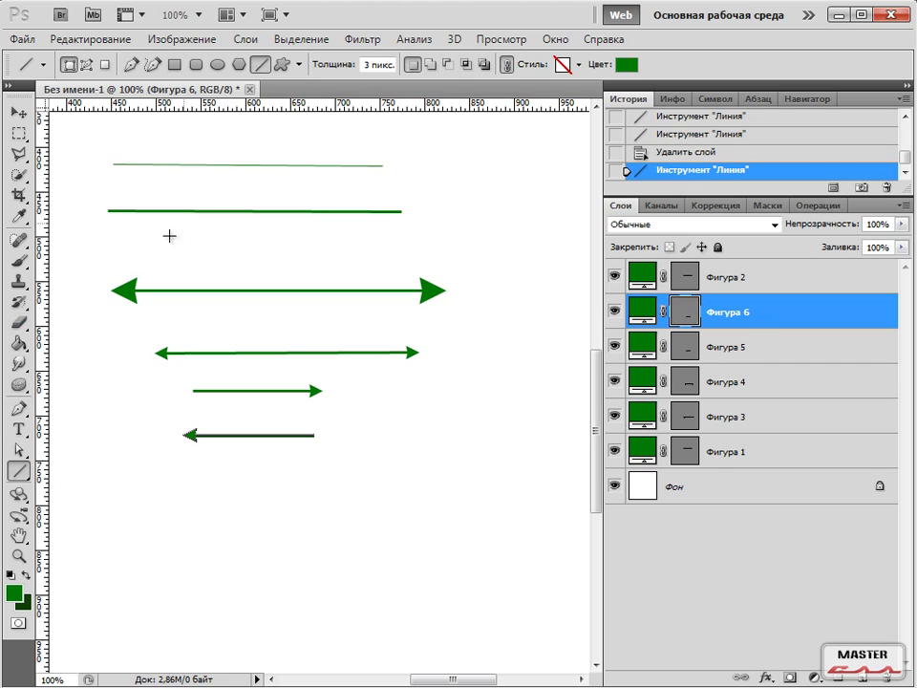
# Enable arrowheads at both ends and set their width and length to 100% and curvature to -50%.
pyautogui.click(301, 64)
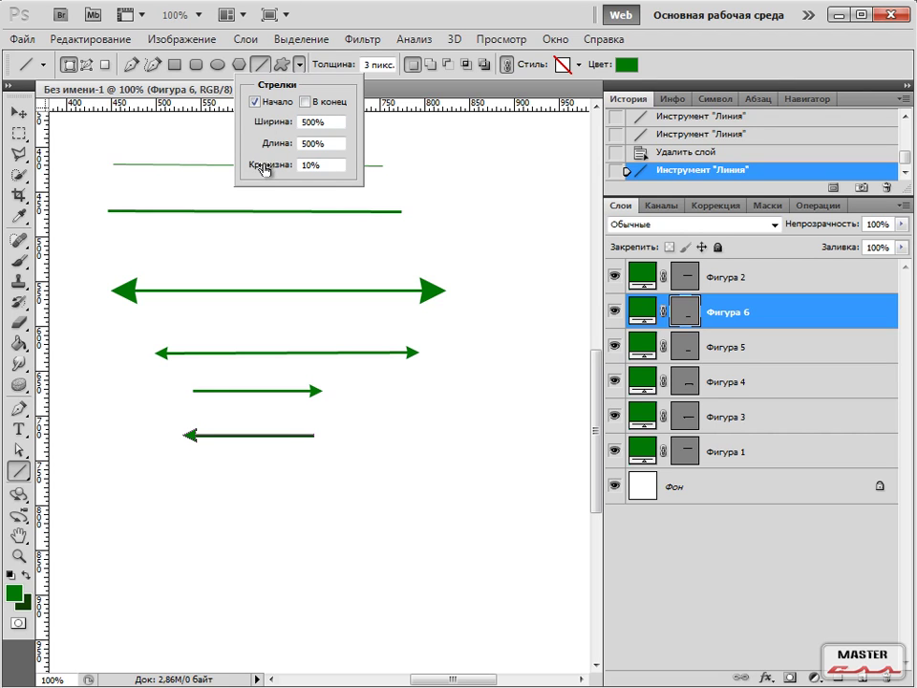
pyautogui.click(307, 103)
pyautogui.click(299, 122)
pyautogui.click(304, 143)
pyautogui.doubleClick(316, 165)
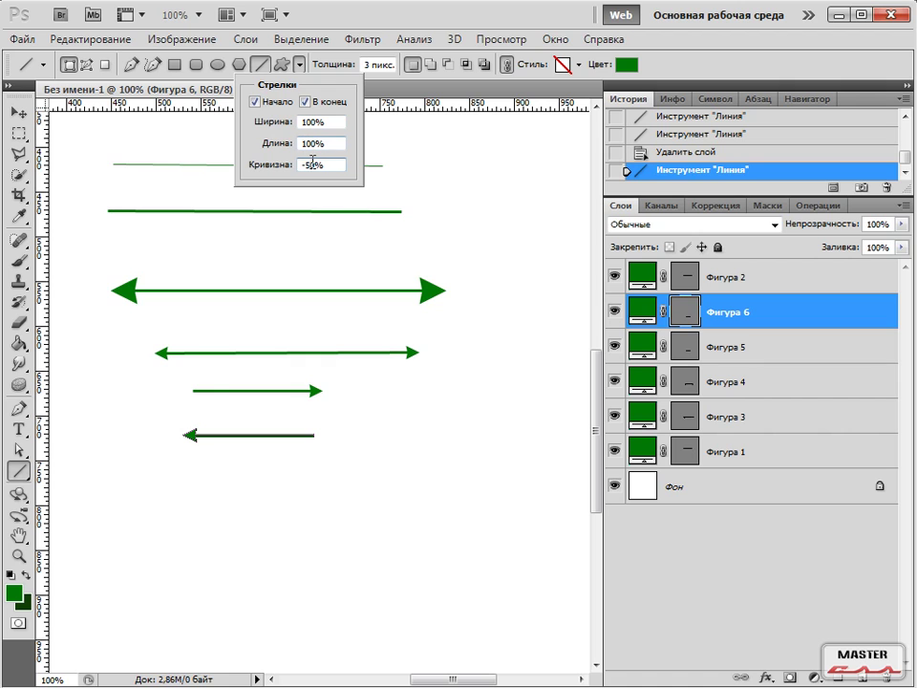
# Draw a horizontal line with these arrowhead settings, about 365 px long, below the existing arrows.
pyautogui.click(133, 519)
pyautogui.moveTo(133, 520); pyautogui.dragTo(462, 518)
pyautogui.click(518, 513)
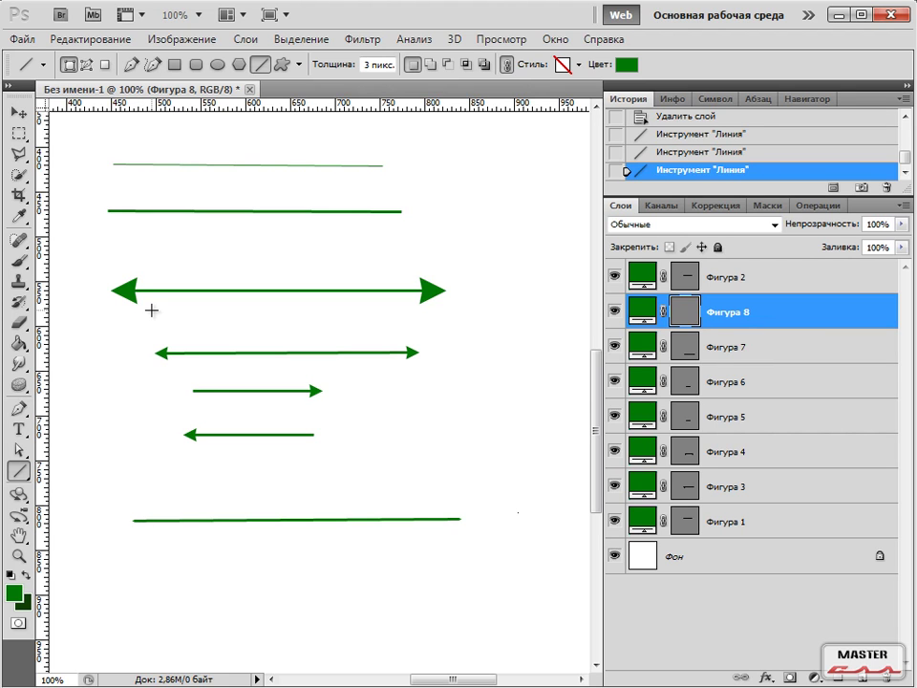
# Set the arrowhead curvature to 50% and draw a horizontal line about 350 px long below the last line.
pyautogui.click(299, 64)
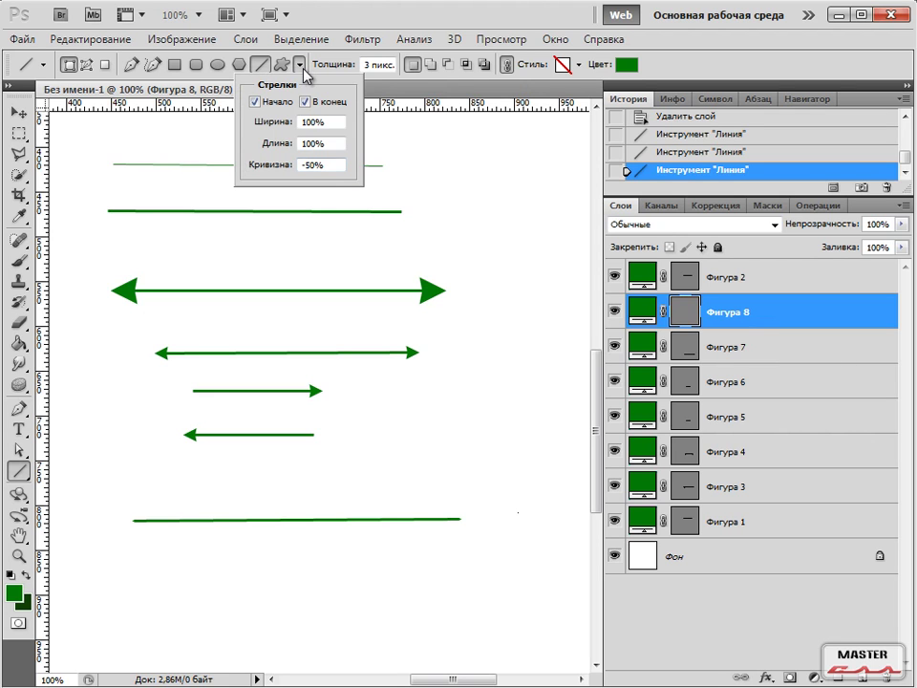
pyautogui.doubleClick(310, 164)
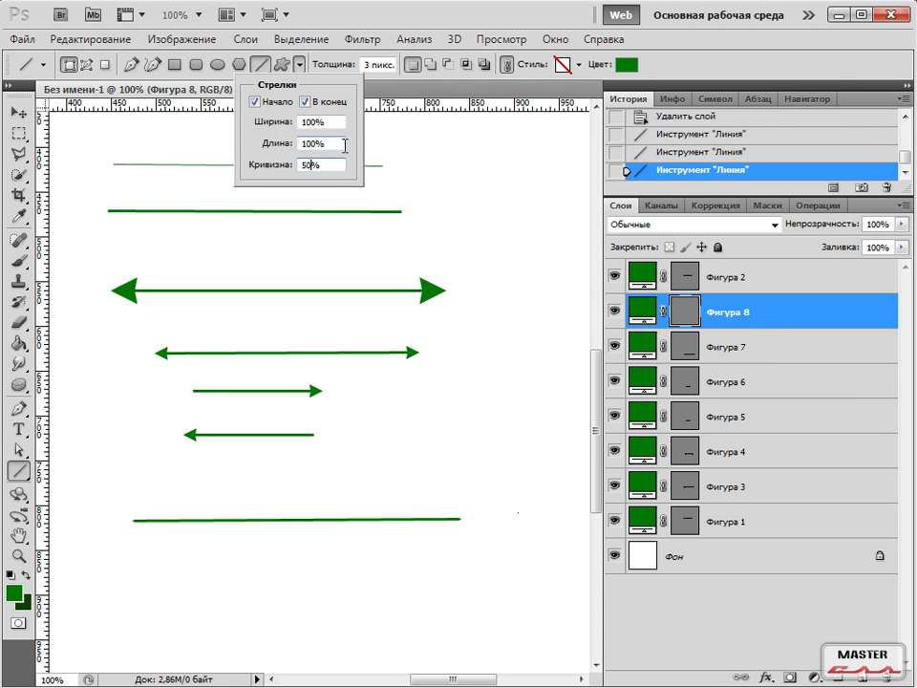
pyautogui.moveTo(168, 571); pyautogui.dragTo(485, 573)
pyautogui.click(544, 556)
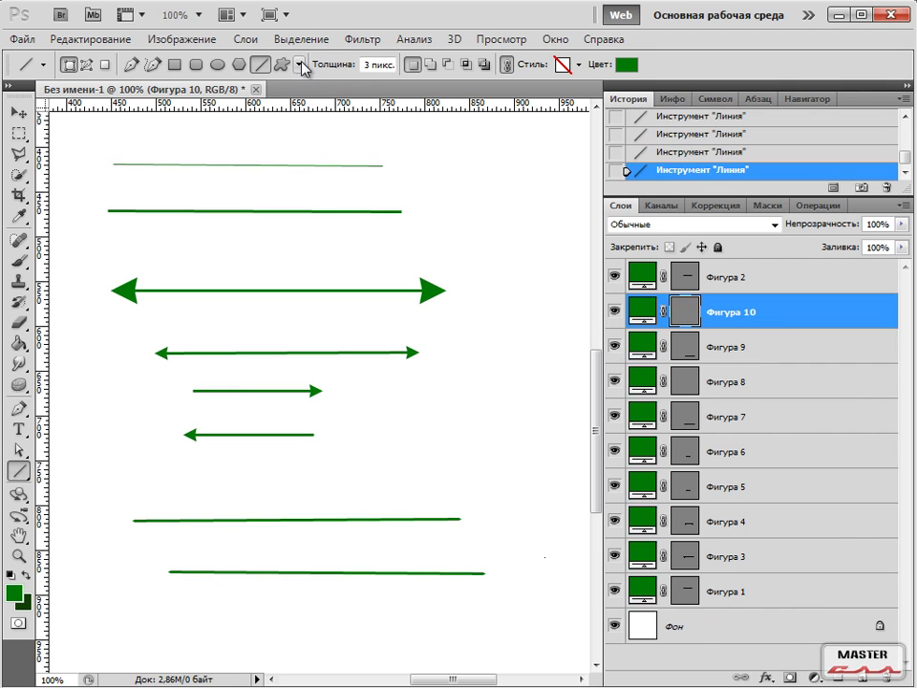
# Set the arrowhead curvature to 30% and draw a horizontal line about 300 px long below the start-only arrow.
pyautogui.click(299, 64)
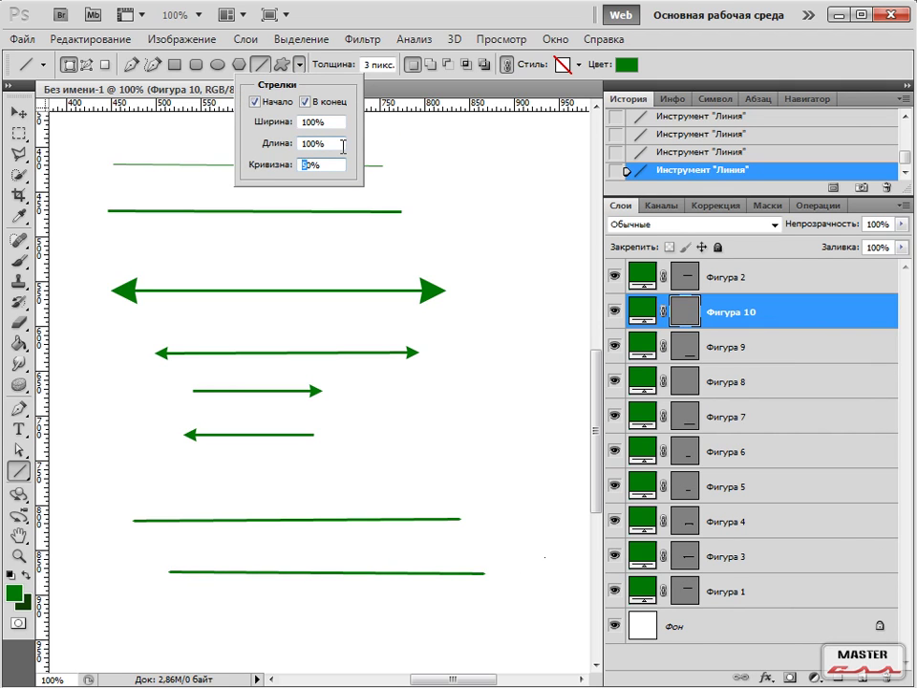
pyautogui.click(455, 427)
pyautogui.moveTo(216, 475); pyautogui.dragTo(485, 477)
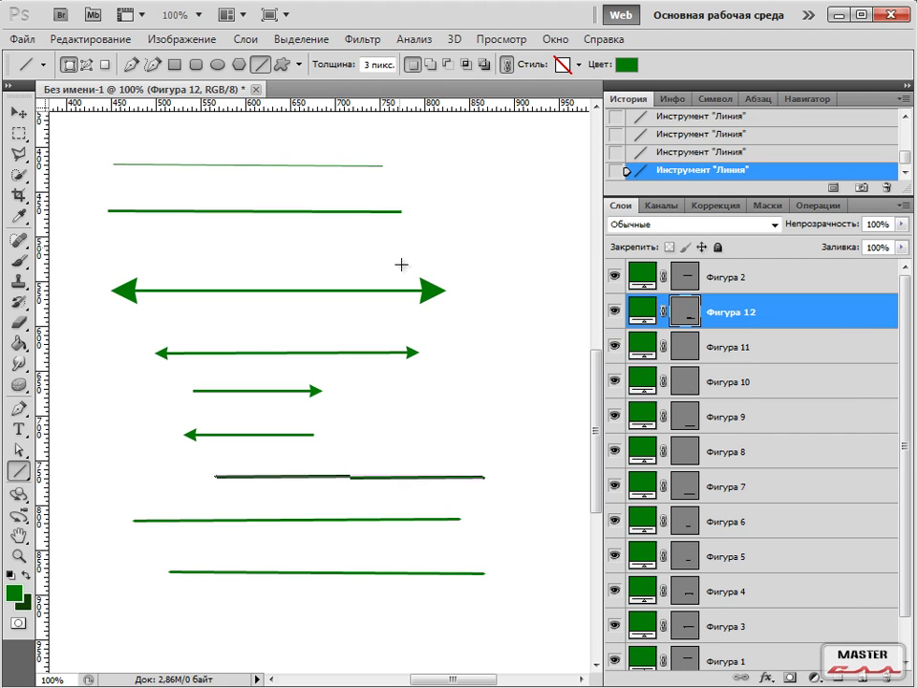
# Set the arrowhead width and length to 500%, draw a double-headed arrow about 380 px long below the lowest line, and select the Фигура 2 layer.
pyautogui.click(299, 64)
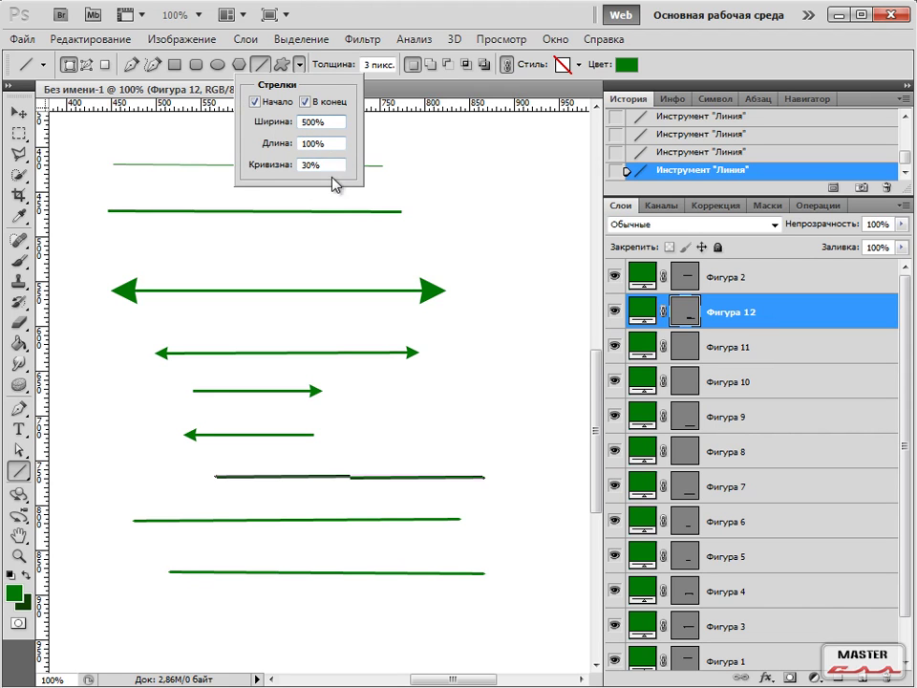
pyautogui.moveTo(302, 143); pyautogui.dragTo(316, 144)
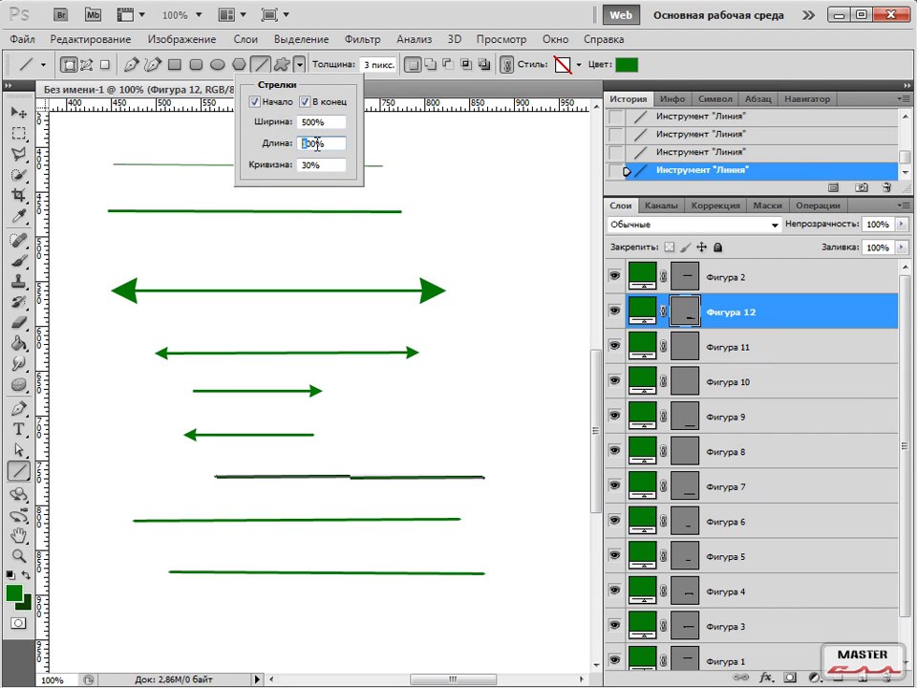
pyautogui.click(301, 566)
pyautogui.moveTo(177, 624); pyautogui.dragTo(518, 635)
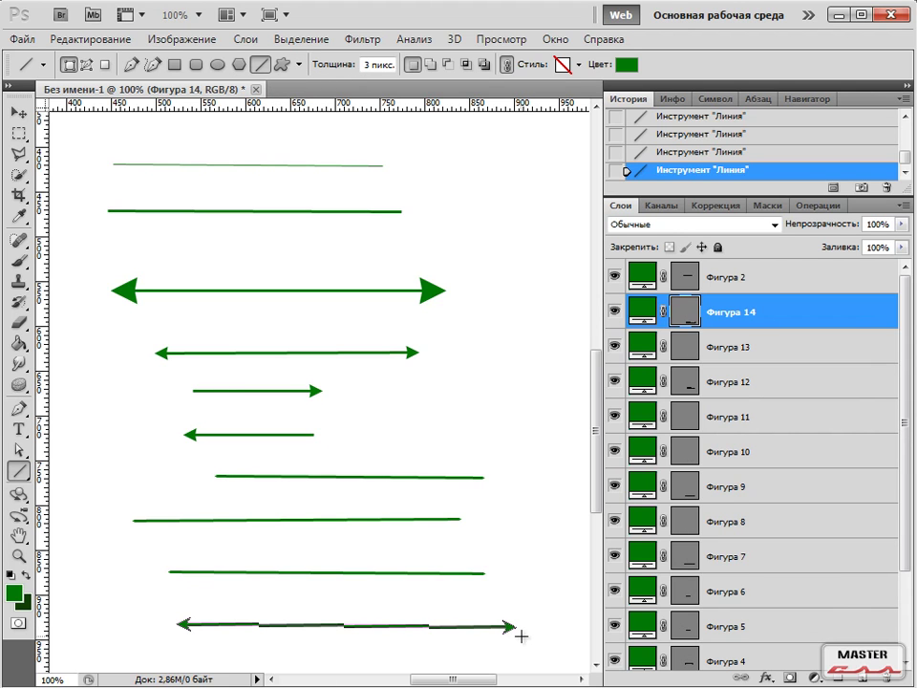
pyautogui.click(754, 279)
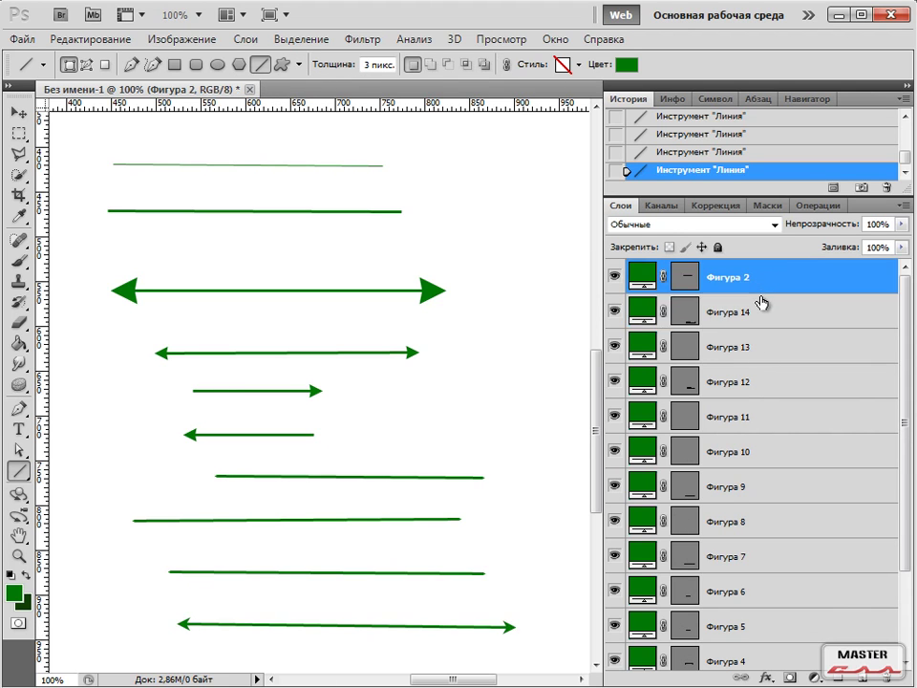
pyautogui.click(212, 622)
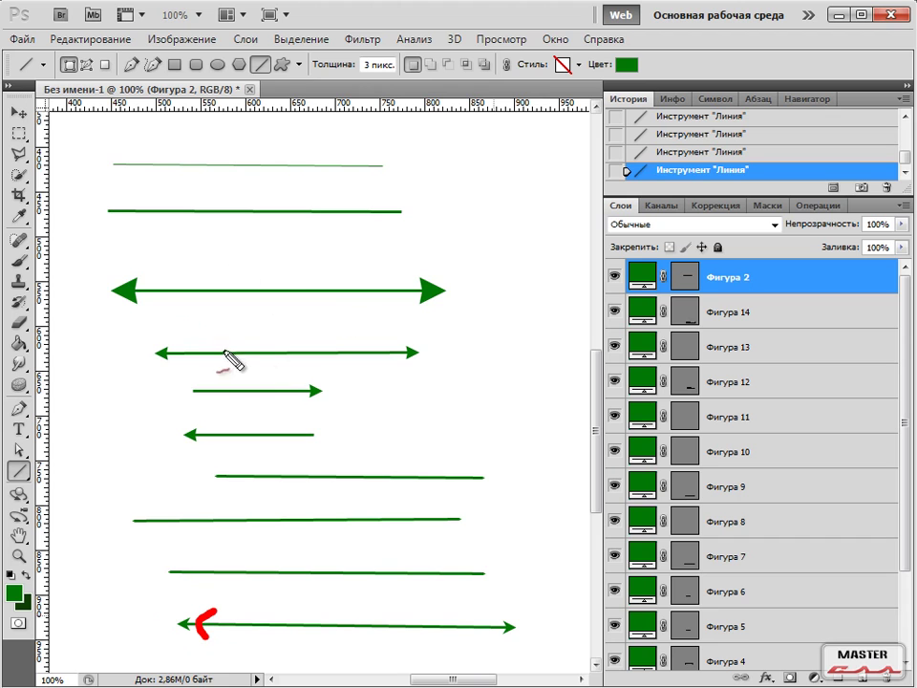
pyautogui.click(145, 289)
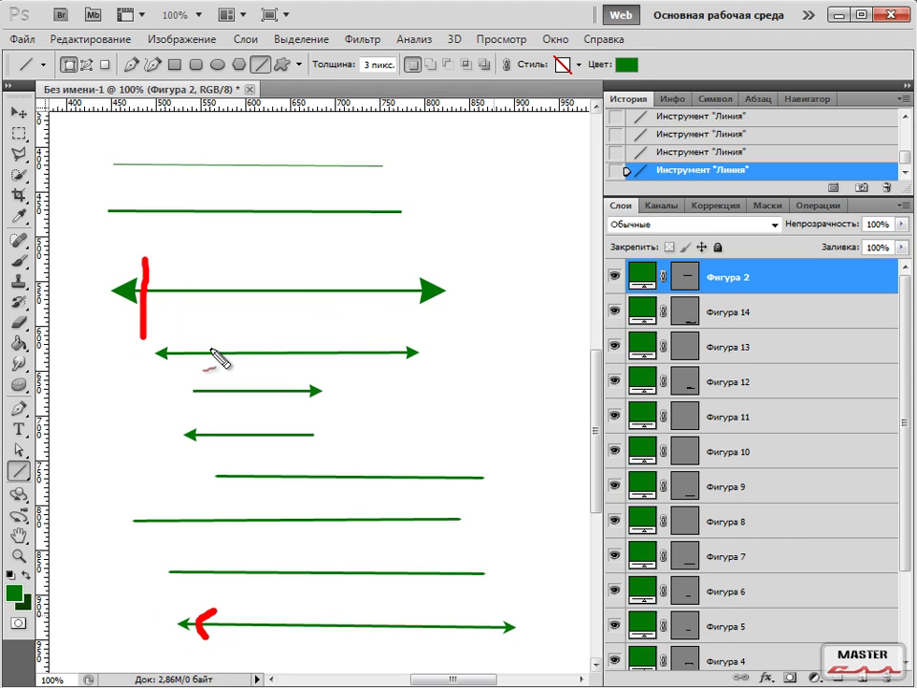
# Make the arrowhead curvature negative and draw a double-headed arrow about 350 px long just above the arrow with the largest heads.
pyautogui.click(299, 64)
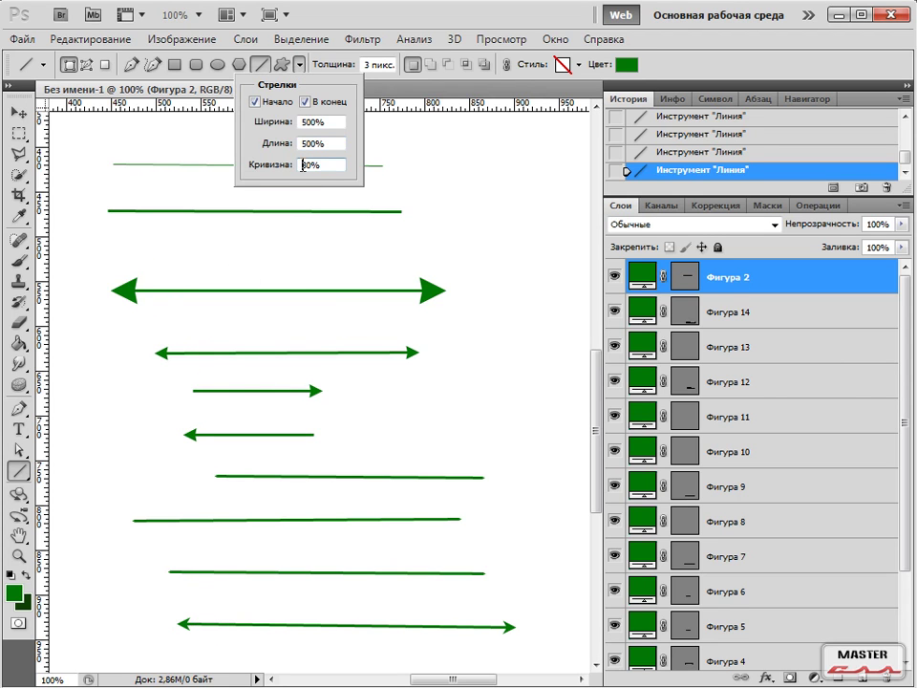
pyautogui.moveTo(136, 250); pyautogui.dragTo(445, 248)
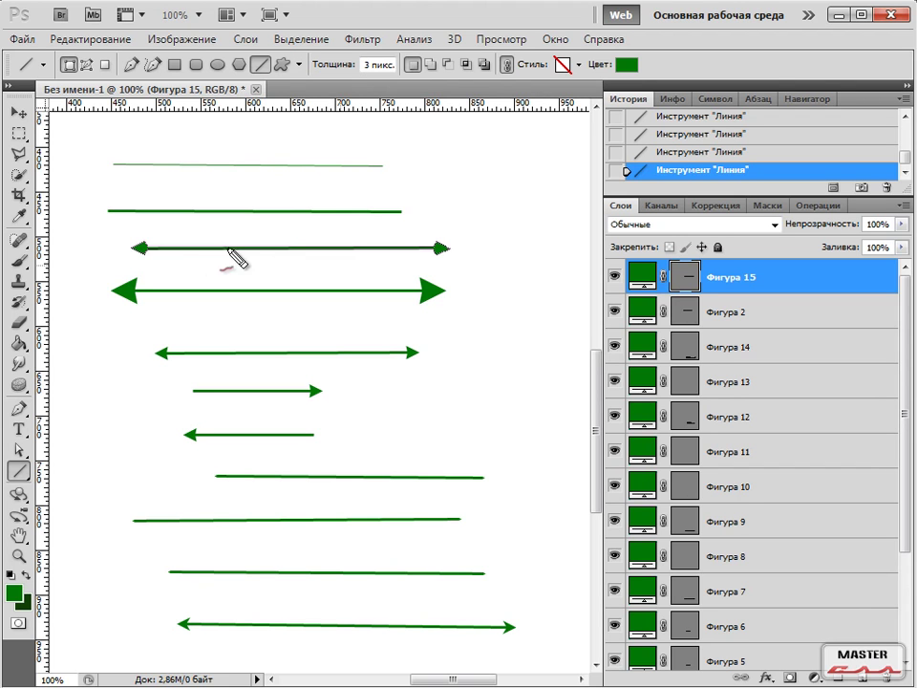
pyautogui.moveTo(157, 227)
pyautogui.mouseDown()
pyautogui.moveTo(155, 318)
pyautogui.moveTo(170, 283)
pyautogui.moveTo(151, 270)
pyautogui.moveTo(180, 289)
pyautogui.moveTo(160, 314)
pyautogui.moveTo(194, 293)
pyautogui.moveTo(139, 297)
pyautogui.moveTo(148, 289)
pyautogui.moveTo(130, 308)
pyautogui.moveTo(157, 320)
pyautogui.mouseUp()
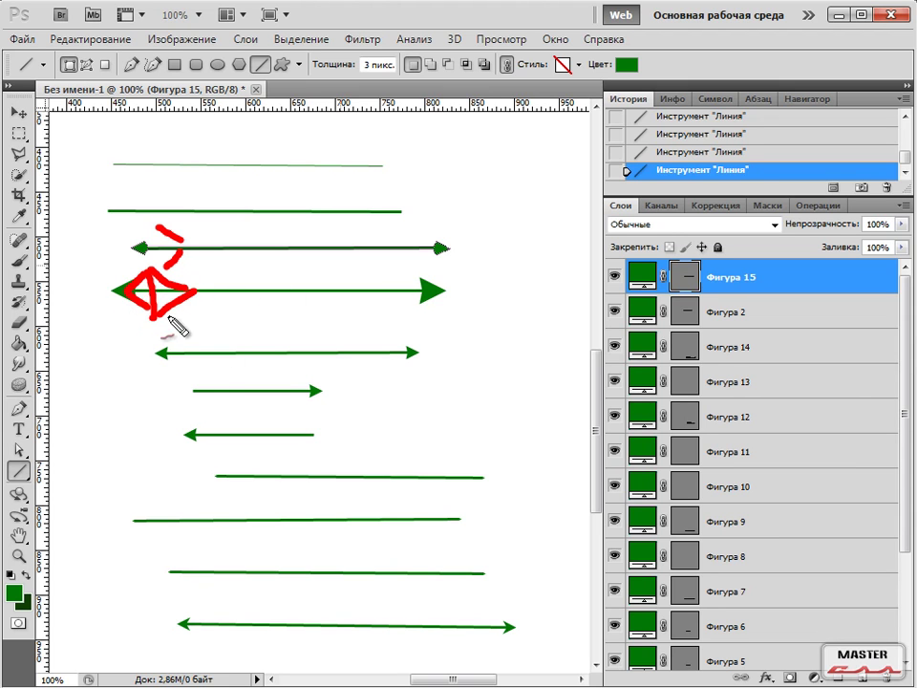
pyautogui.press('Escape')
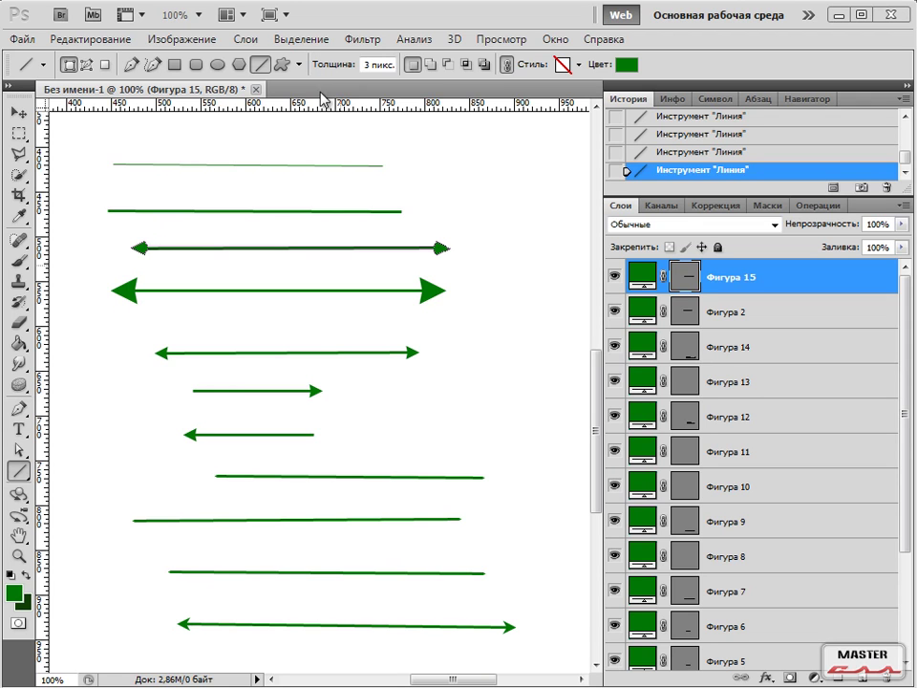
# Activate the Custom Shape tool and browse its library of preset shapes.
pyautogui.click(280, 64)
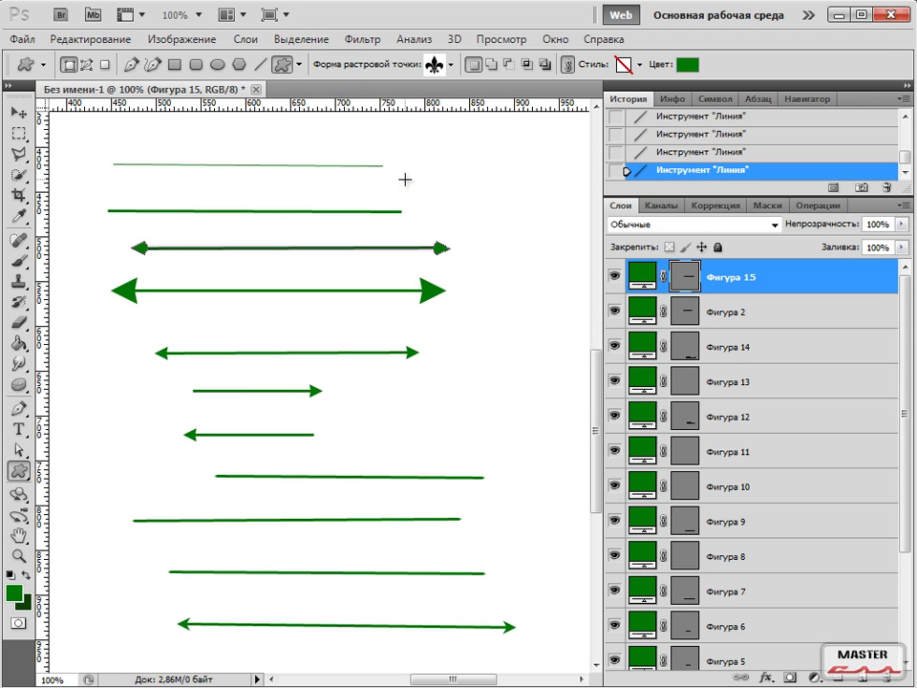
pyautogui.click(451, 64)
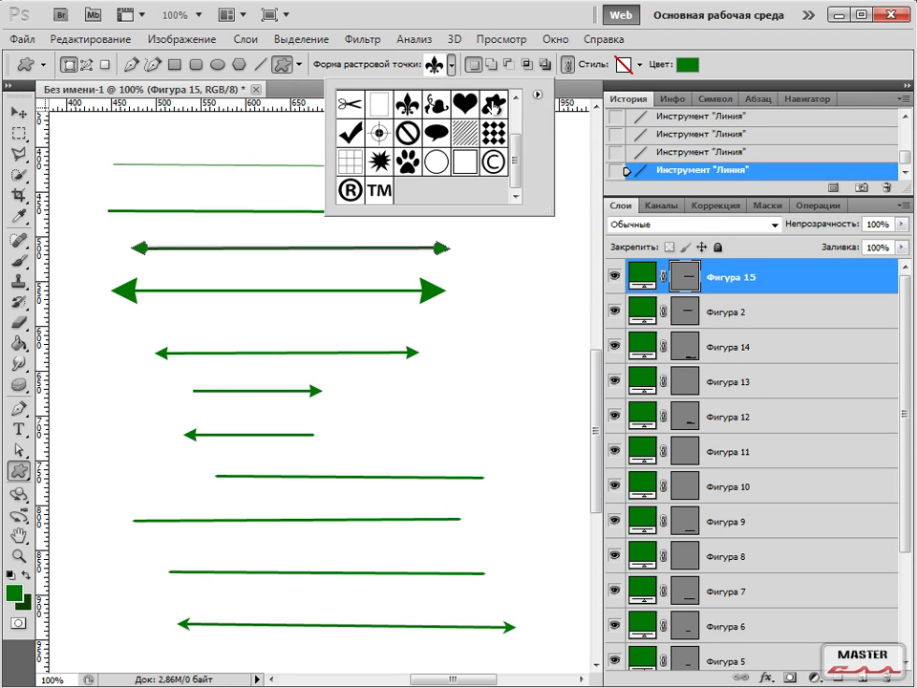
pyautogui.moveTo(516, 163)
pyautogui.mouseDown()
pyautogui.moveTo(513, 124)
pyautogui.moveTo(517, 160)
pyautogui.mouseUp()
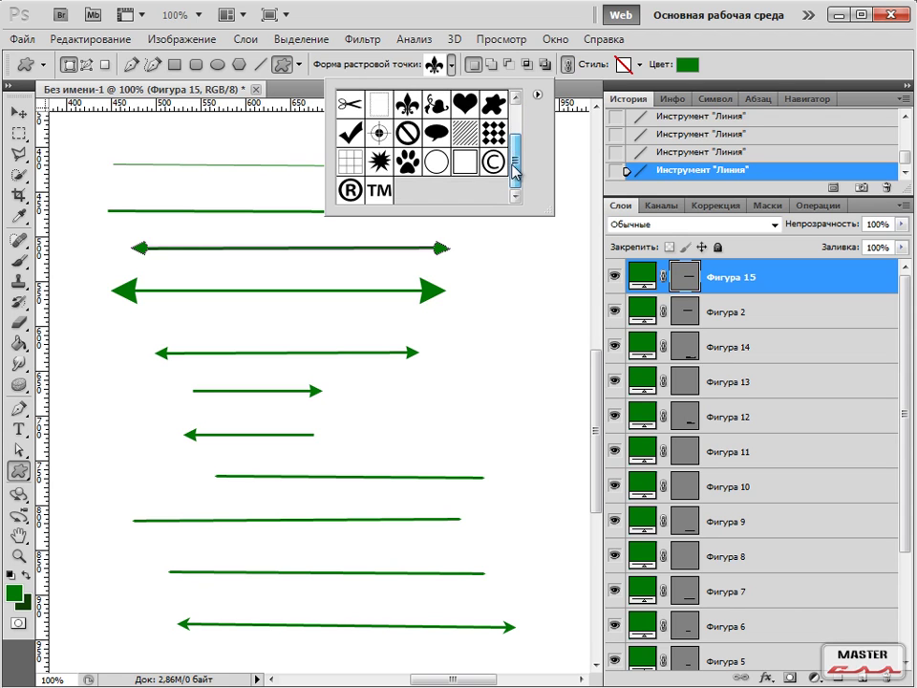